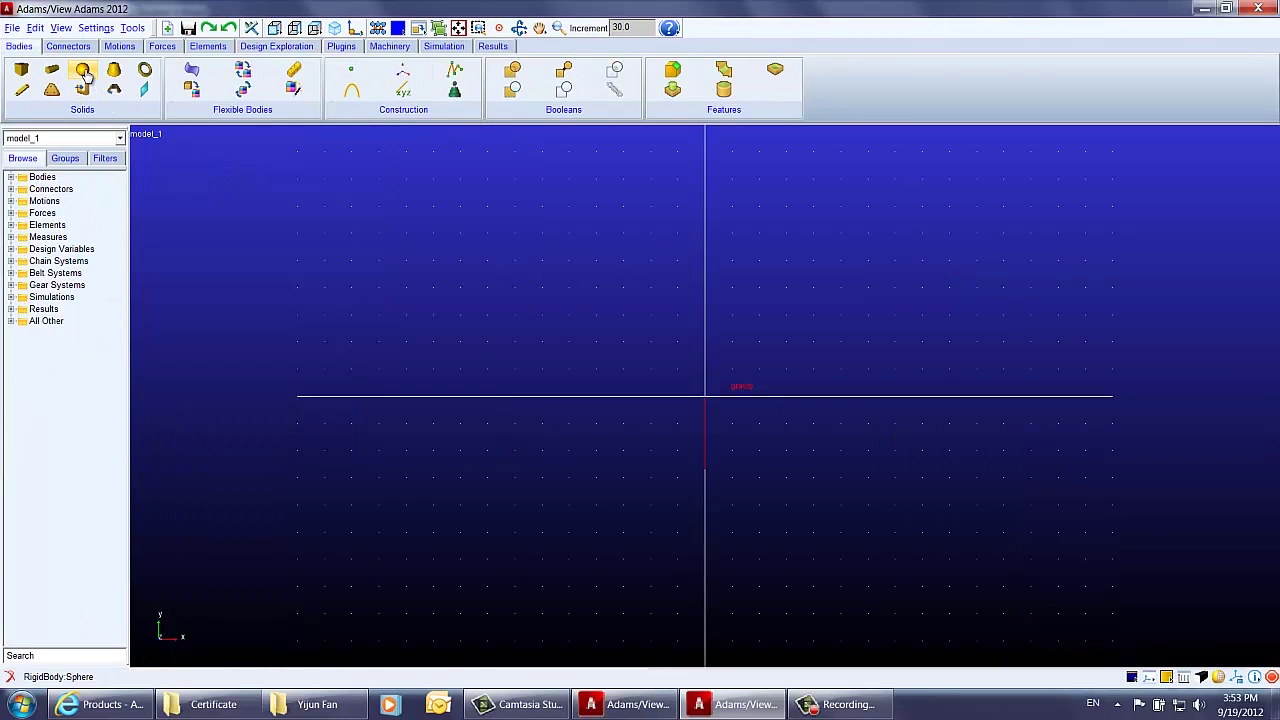
Step: Create a sphere of 6 cm radius as a new part in the lower-left area of the working grid and shade the view
{"action": "left_click", "coordinate": [84, 72]}
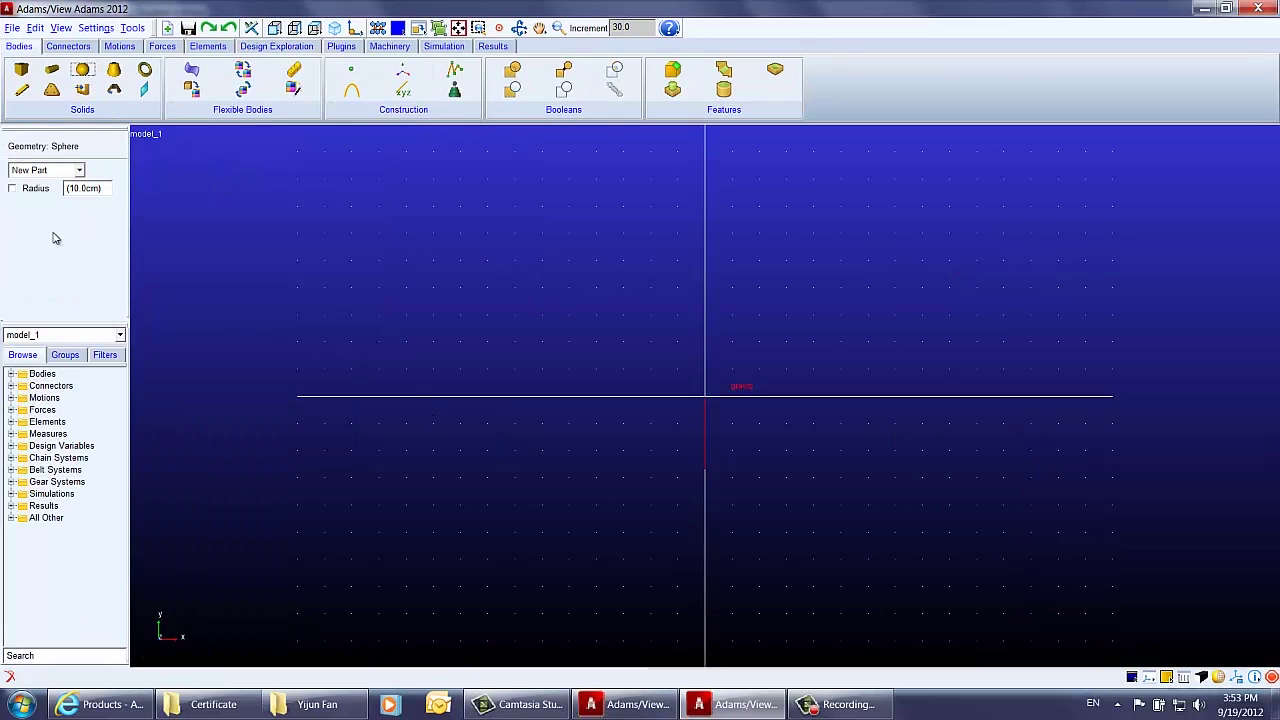
{"action": "left_click", "coordinate": [13, 189]}
{"action": "left_click", "coordinate": [75, 190]}
{"action": "type", "text": "6"}
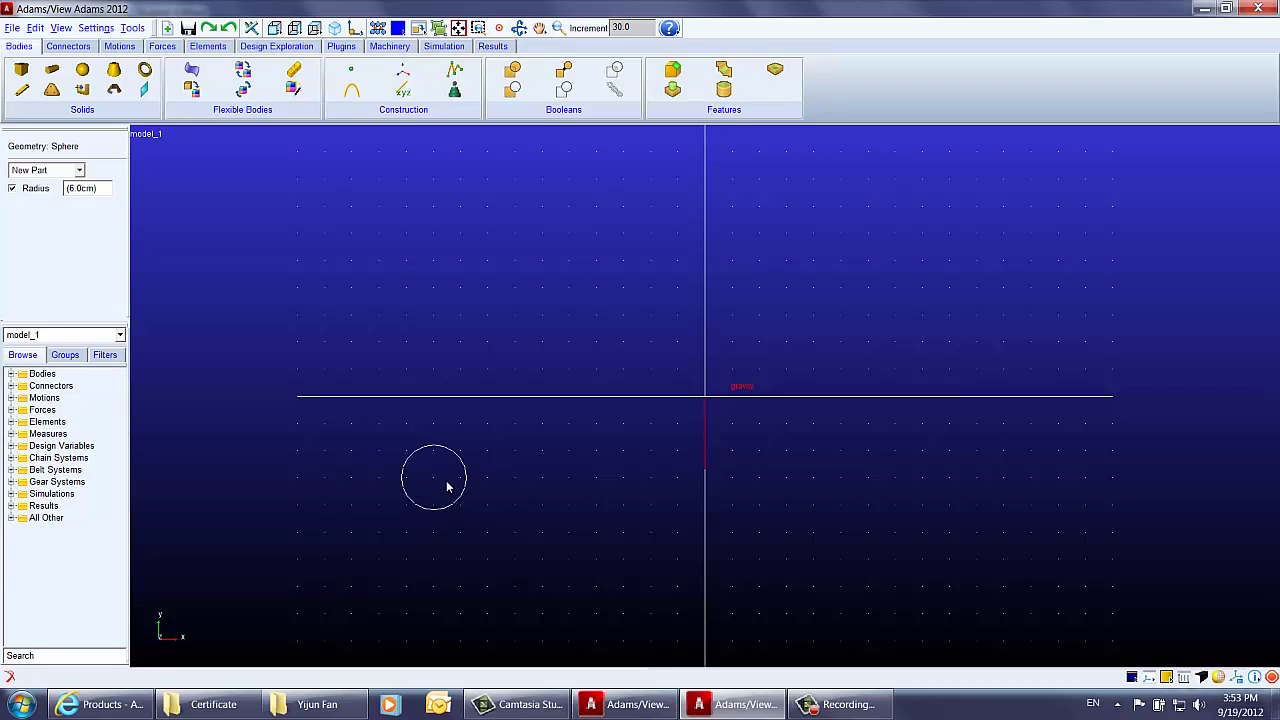
{"action": "left_click", "coordinate": [447, 487]}
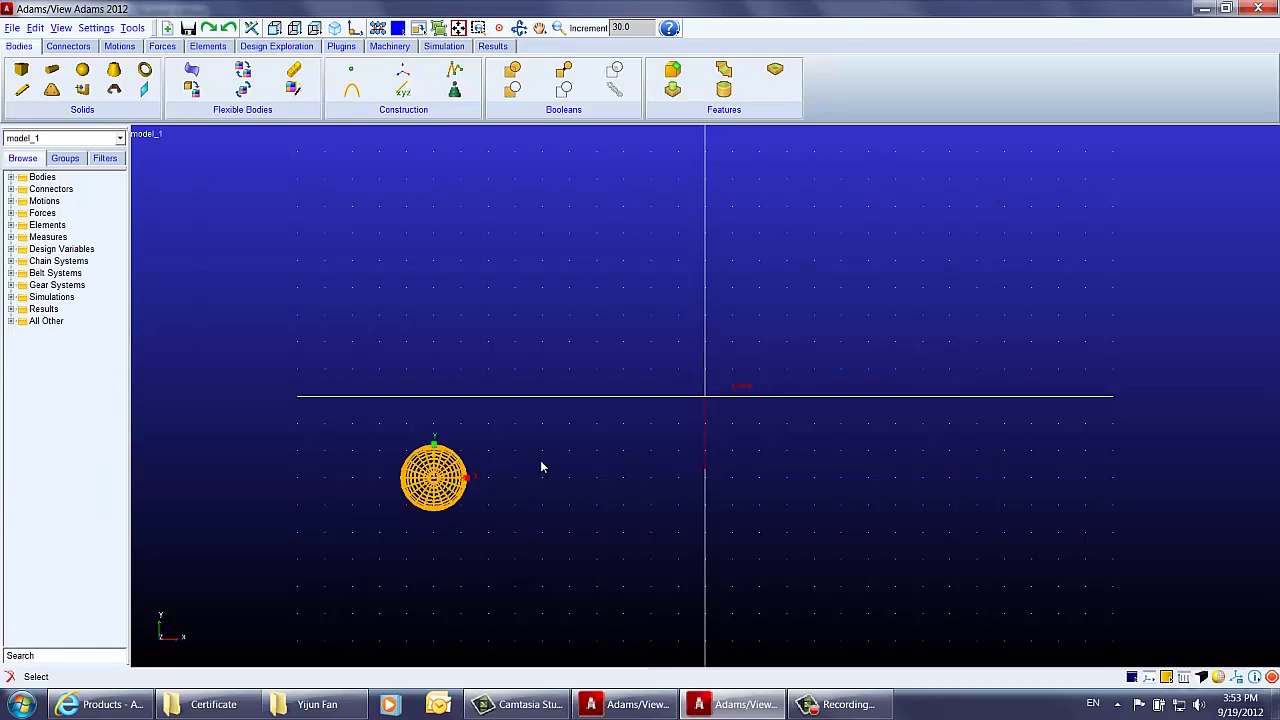
{"action": "key", "text": "s"}
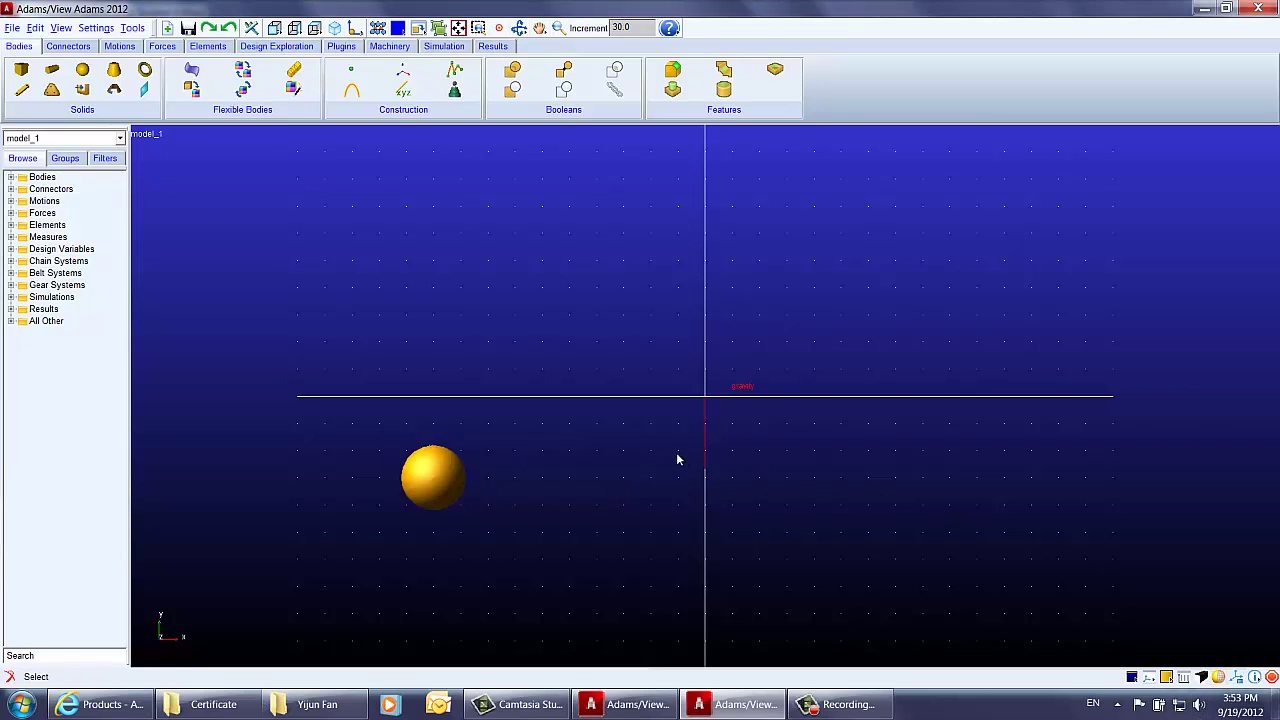
Step: Rename the sphere part as Ball
{"action": "left_click", "coordinate": [11, 177]}
{"action": "right_click", "coordinate": [66, 190]}
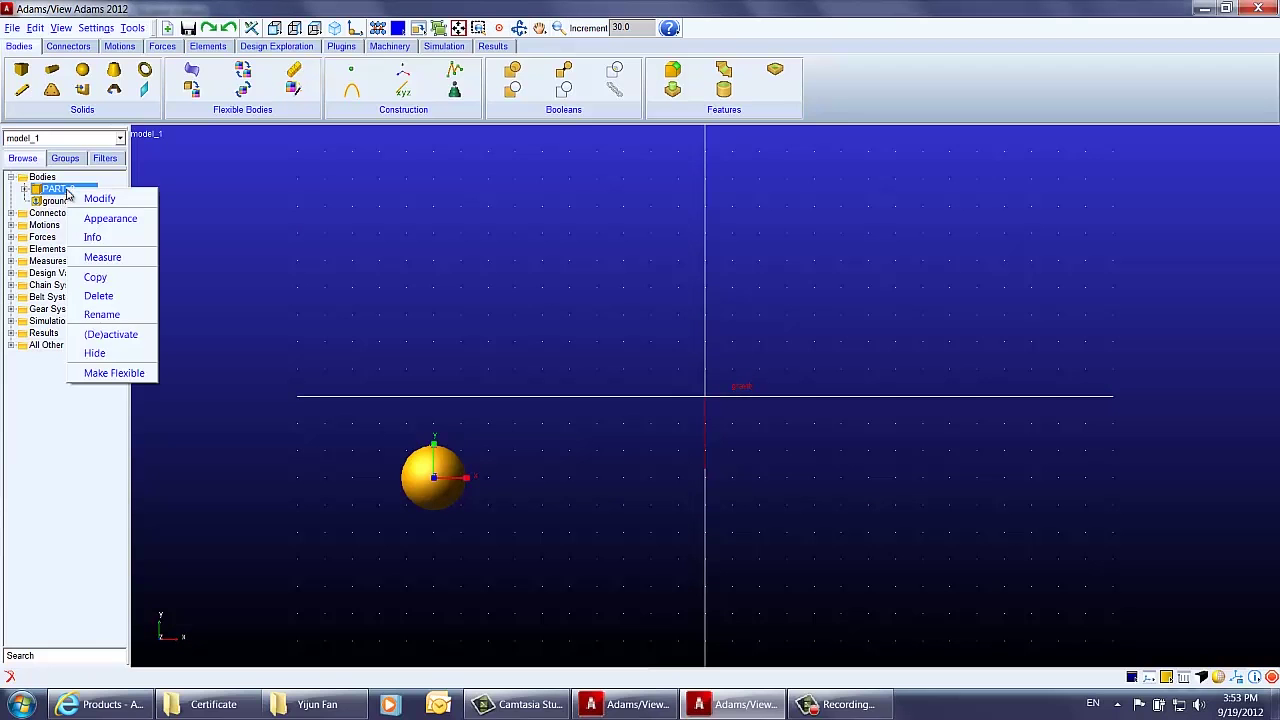
{"action": "left_click", "coordinate": [102, 315]}
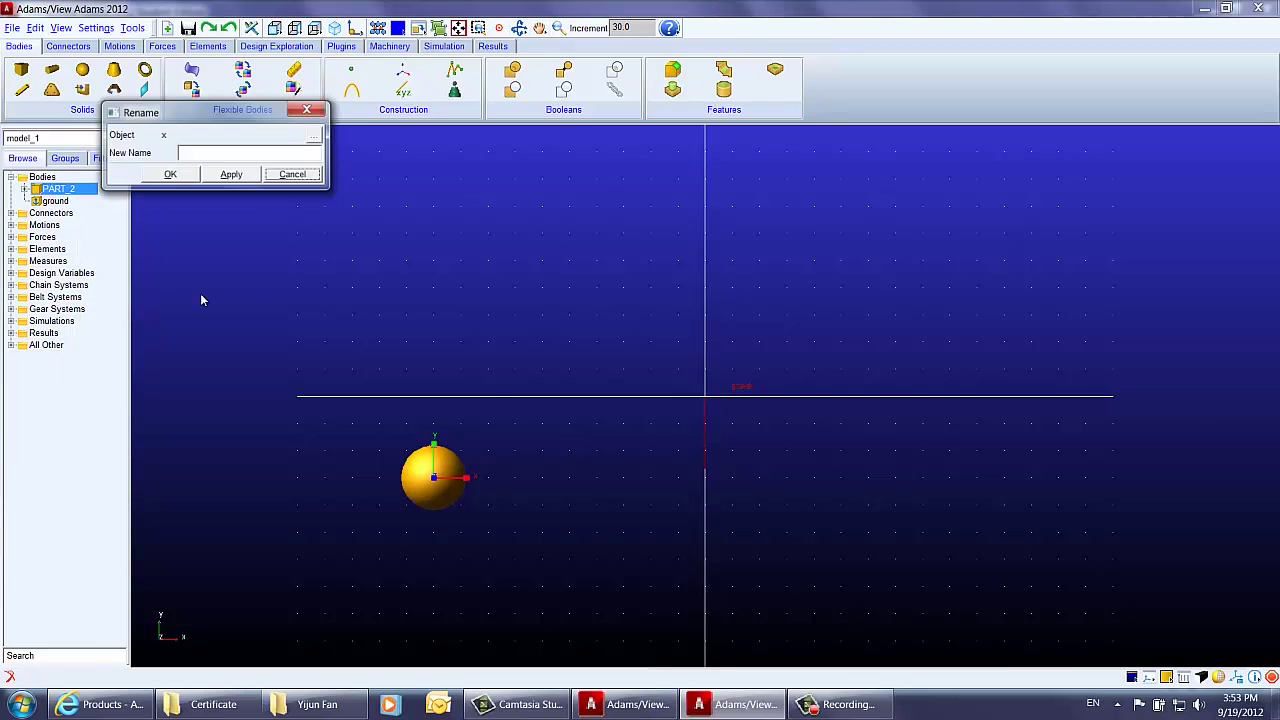
{"action": "left_click_drag", "start_coordinate": [252, 153], "coordinate": [222, 157]}
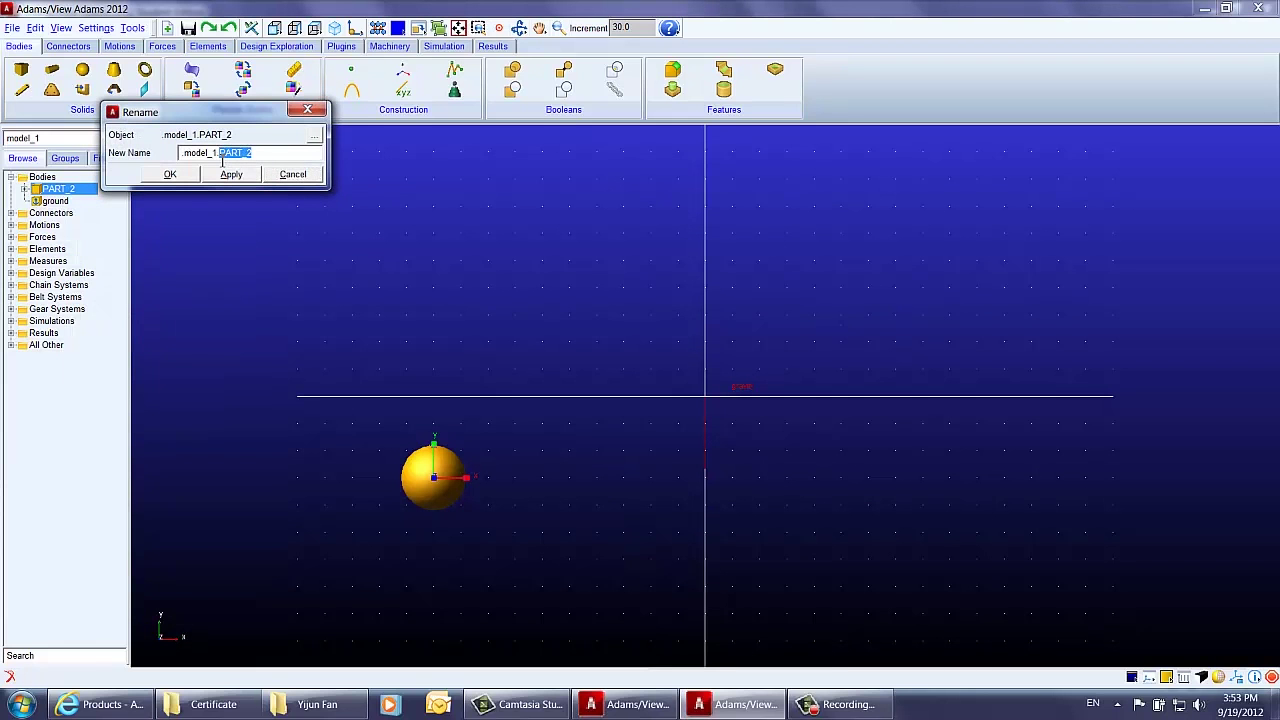
{"action": "type", "text": "Ball"}
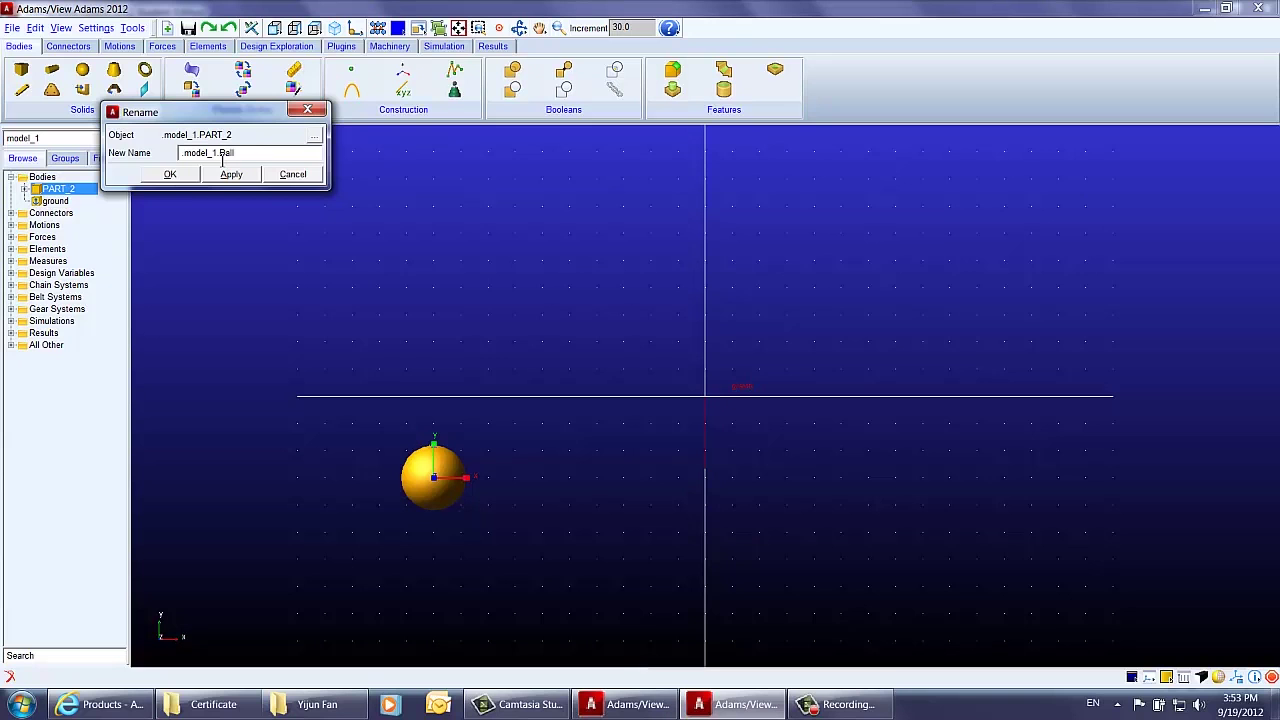
{"action": "left_click", "coordinate": [170, 174]}
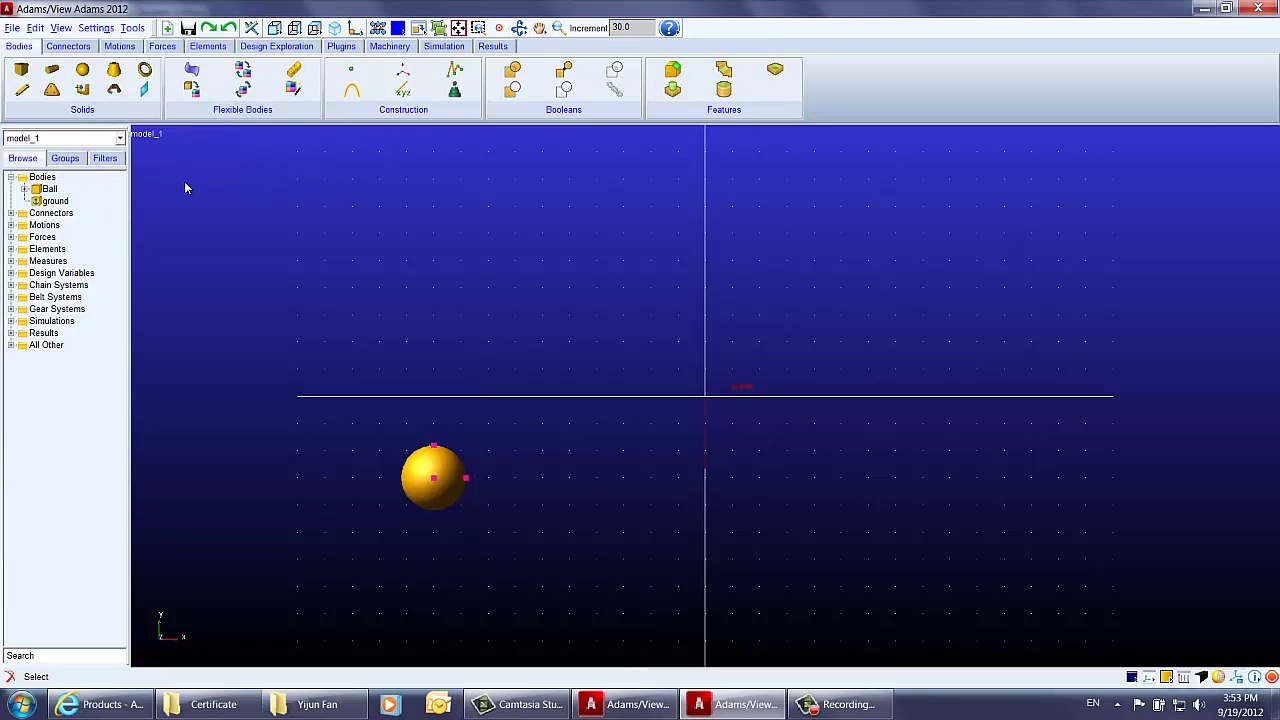
Step: Create a torus as a new part with minor radius 0.5 cm and major radius 9 cm in the grid's upper-right area
{"action": "left_click", "coordinate": [146, 72]}
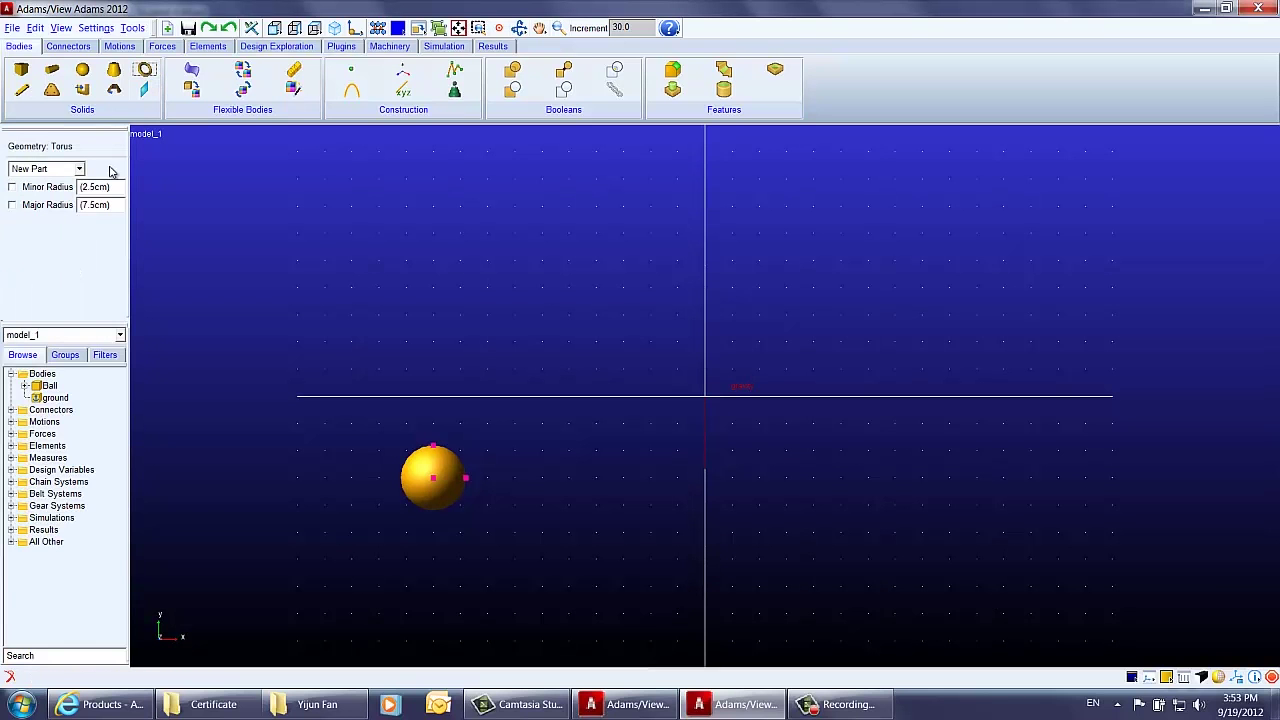
{"action": "double_click", "coordinate": [88, 190]}
{"action": "type", "text": "0"}
{"action": "double_click", "coordinate": [86, 205]}
{"action": "type", "text": "9"}
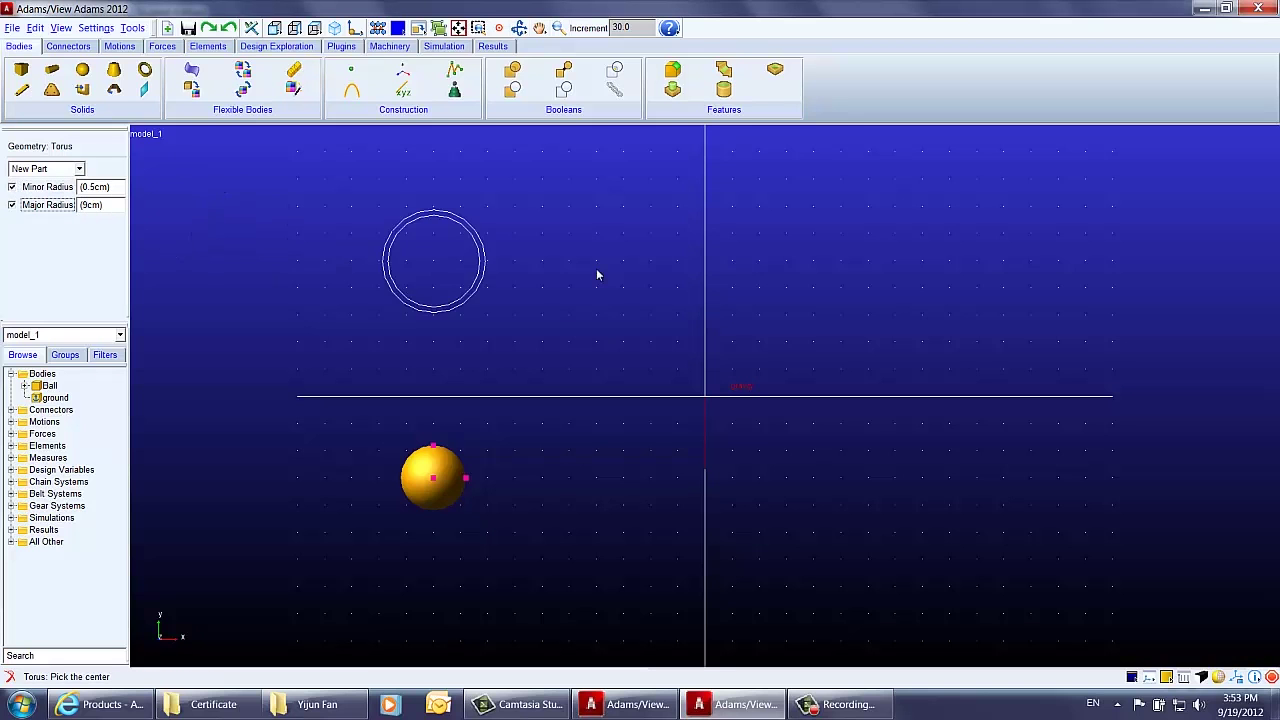
{"action": "left_click", "coordinate": [971, 268]}
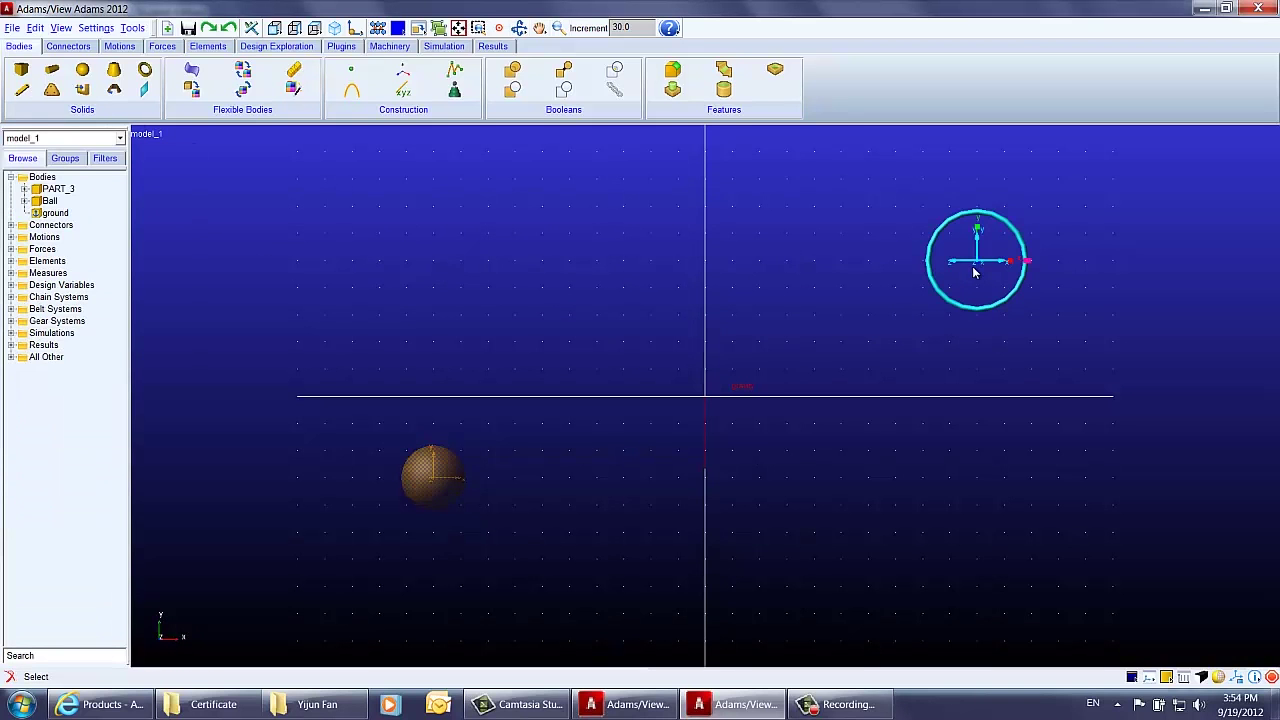
{"action": "left_click", "coordinate": [1055, 322]}
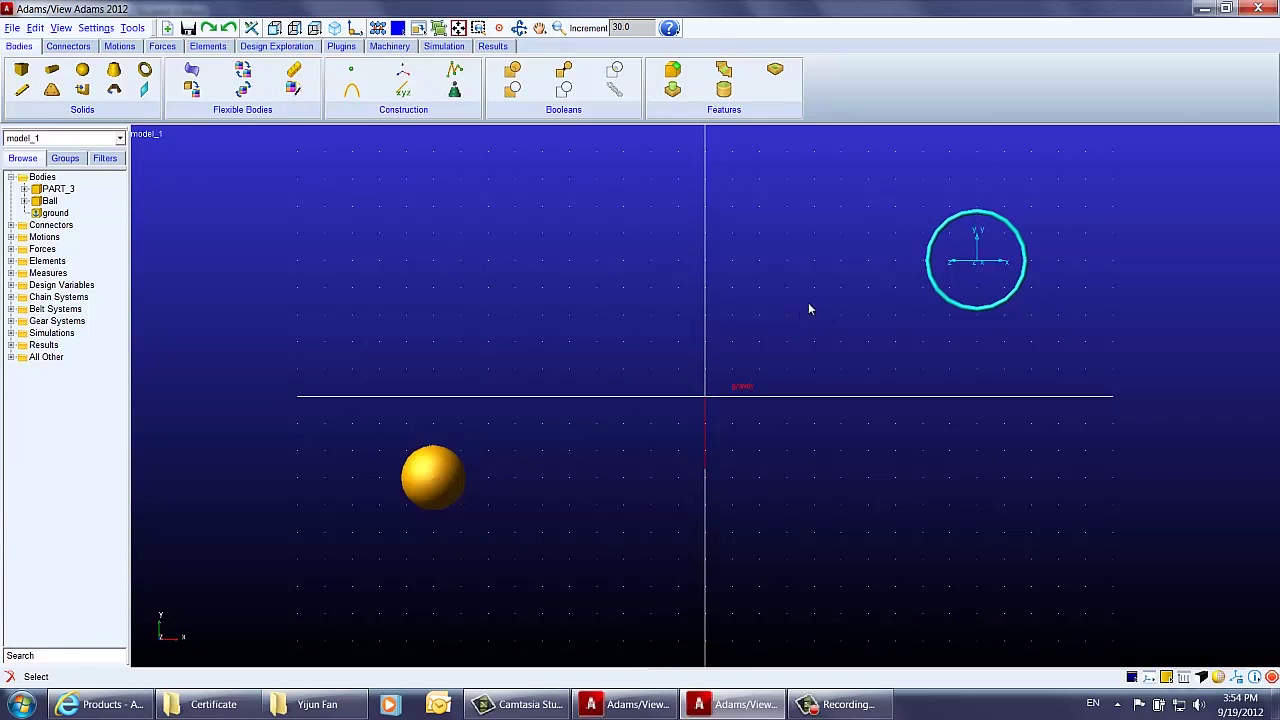
{"action": "right_click", "coordinate": [72, 189]}
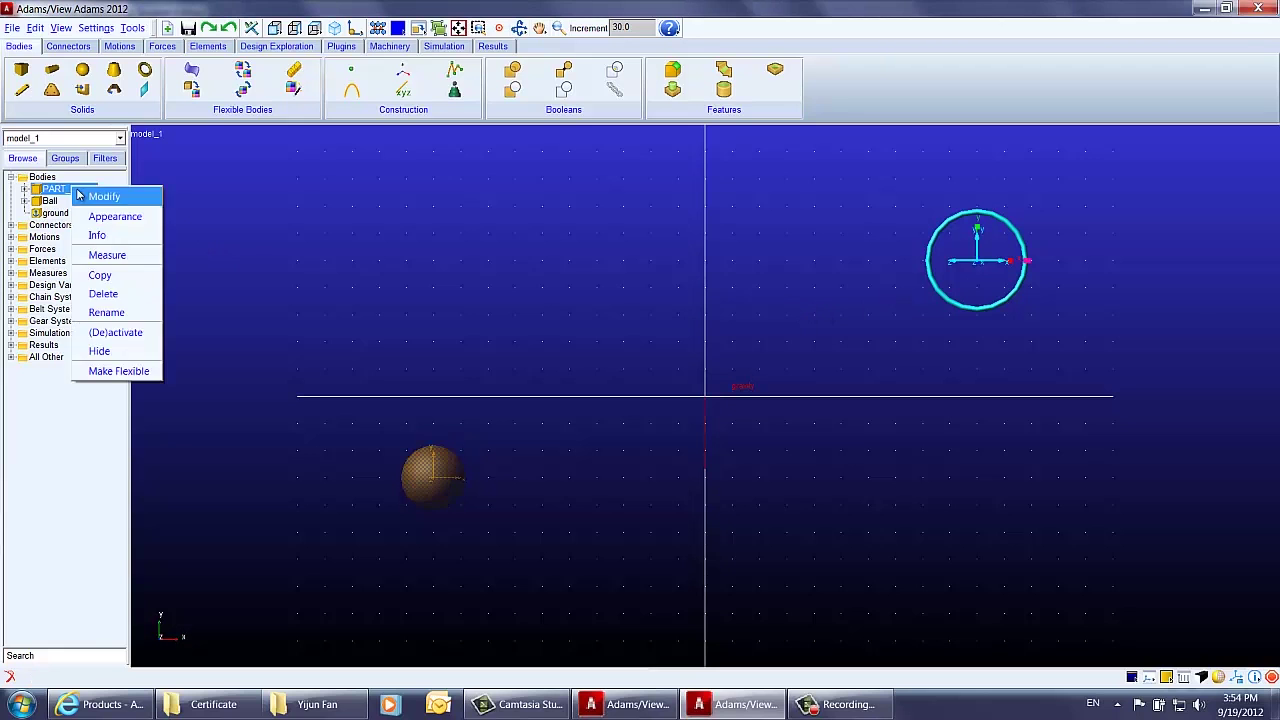
{"action": "left_click", "coordinate": [103, 198]}
{"action": "left_click", "coordinate": [527, 109]}
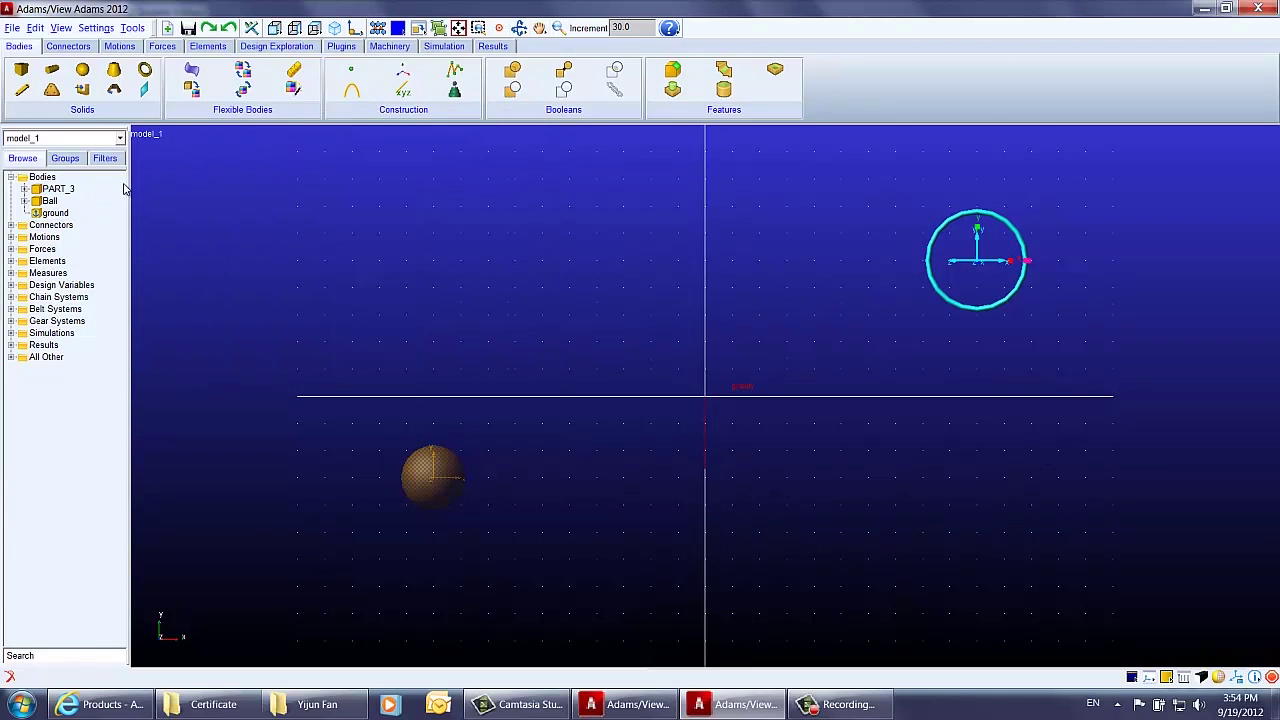
Step: Rename the torus part as Basket
{"action": "right_click", "coordinate": [68, 190]}
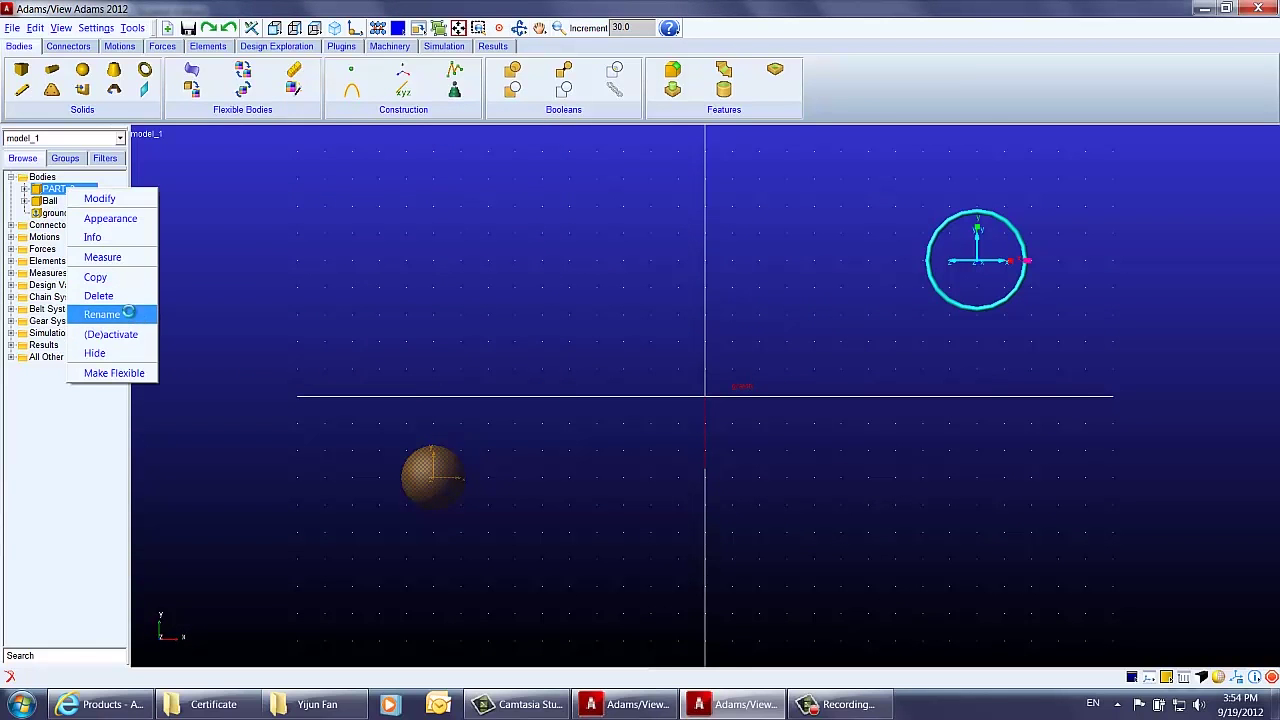
{"action": "left_click", "coordinate": [138, 314]}
{"action": "left_click_drag", "start_coordinate": [257, 153], "coordinate": [225, 155]}
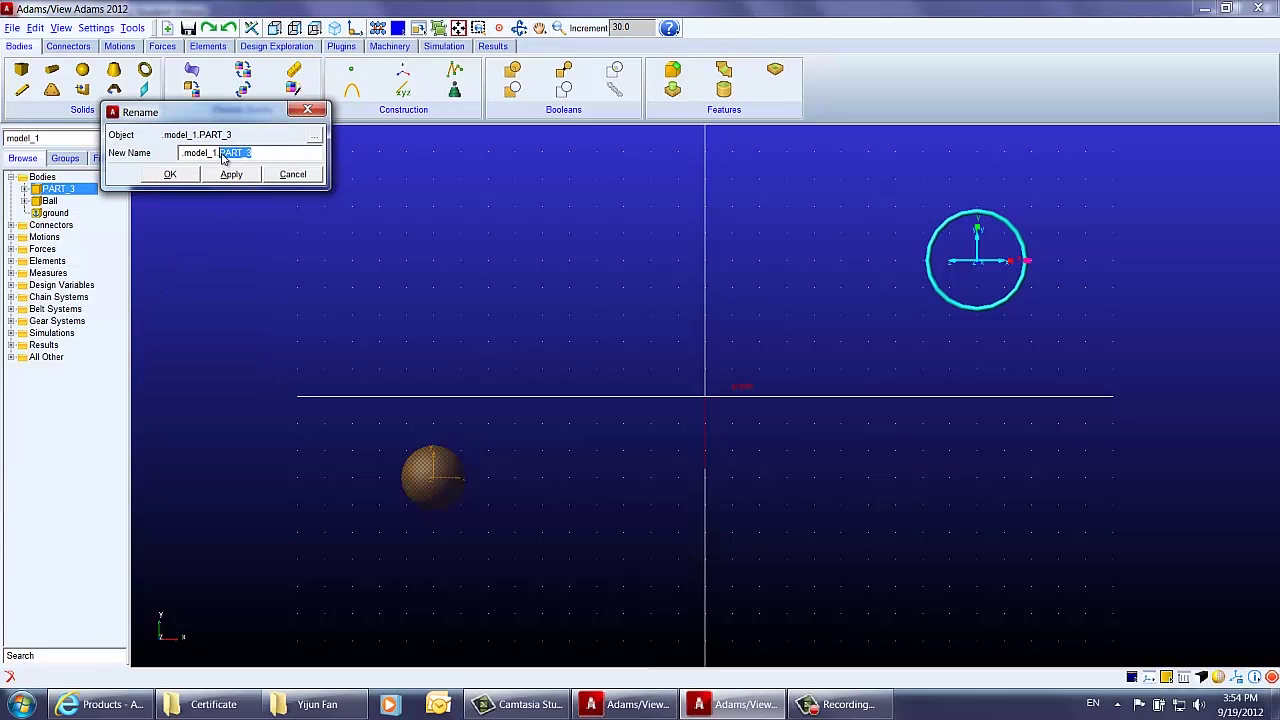
{"action": "type", "text": "Easket"}
{"action": "left_click", "coordinate": [170, 174]}
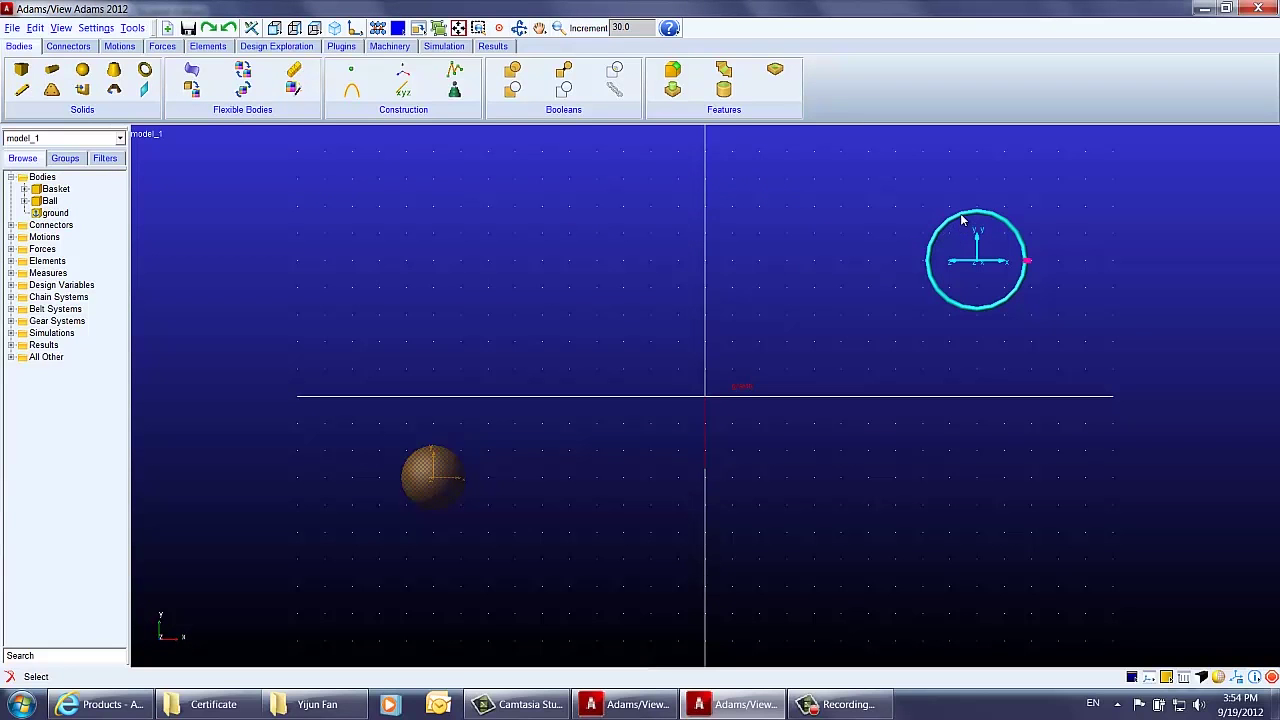
Step: Rotate the torus by 90 degrees about its horizontal X axis so that it lies flat
{"action": "left_click", "coordinate": [419, 30]}
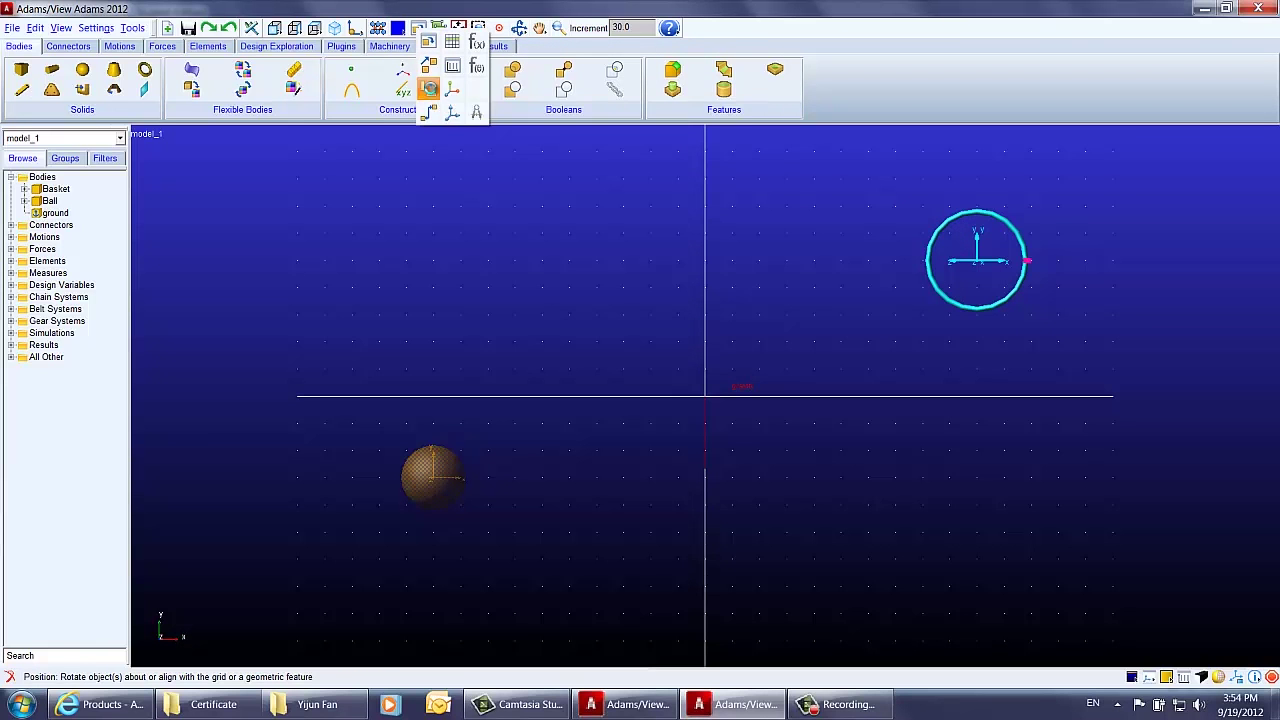
{"action": "left_click", "coordinate": [430, 90]}
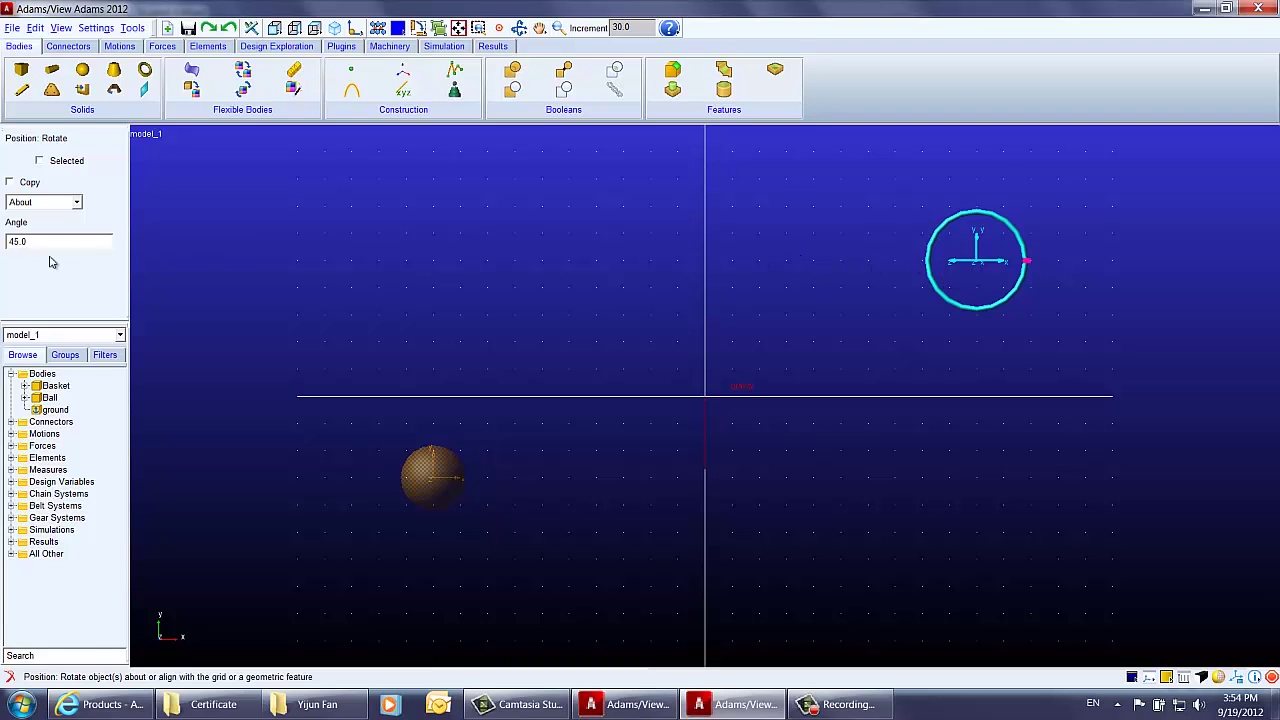
{"action": "left_click_drag", "start_coordinate": [19, 243], "coordinate": [3, 247]}
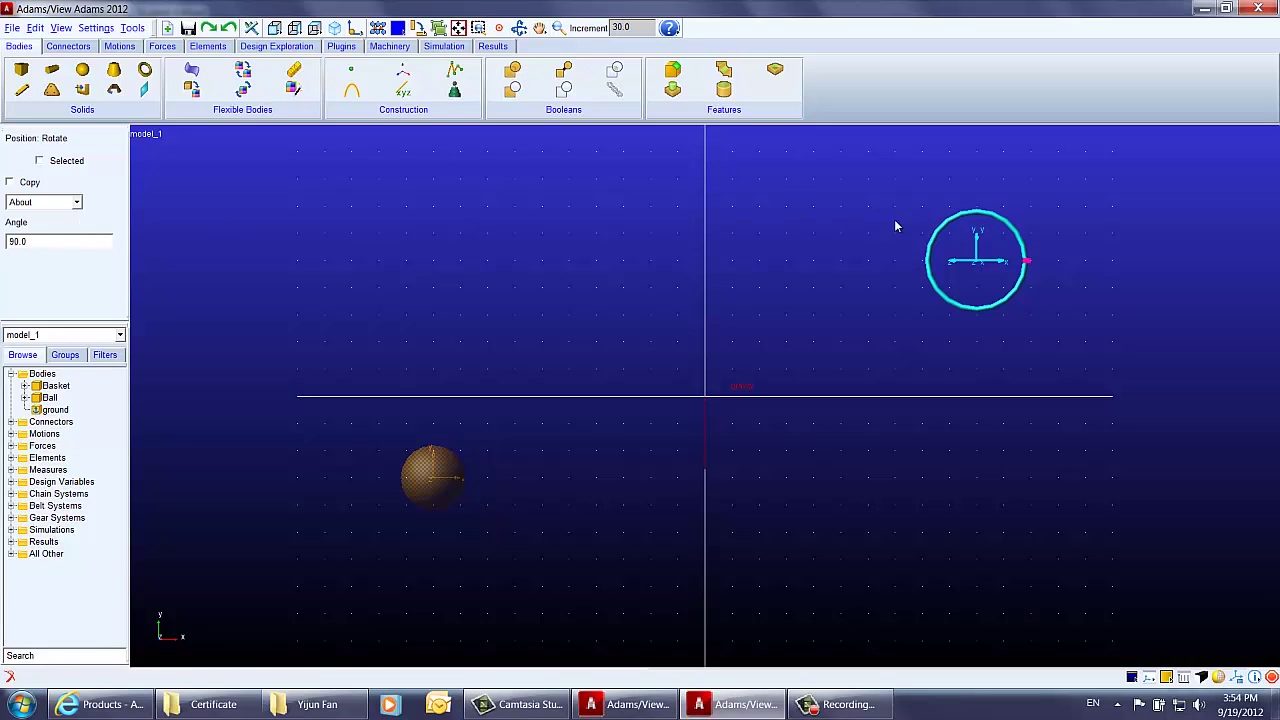
{"action": "left_click", "coordinate": [962, 263]}
{"action": "key", "text": "r"}
{"action": "left_click_drag", "start_coordinate": [909, 309], "coordinate": [934, 291]}
{"action": "right_click", "coordinate": [943, 290]}
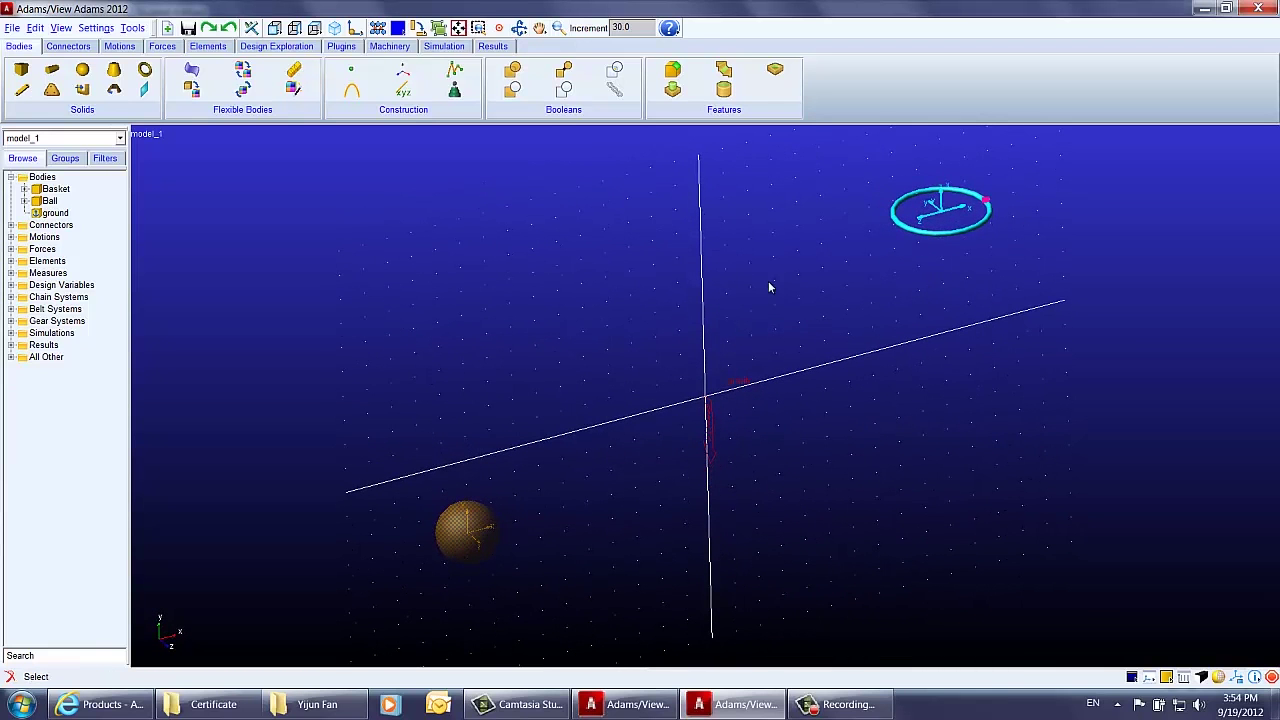
{"action": "key", "text": "r"}
{"action": "left_click_drag", "start_coordinate": [946, 366], "coordinate": [963, 363]}
{"action": "right_click", "coordinate": [963, 362]}
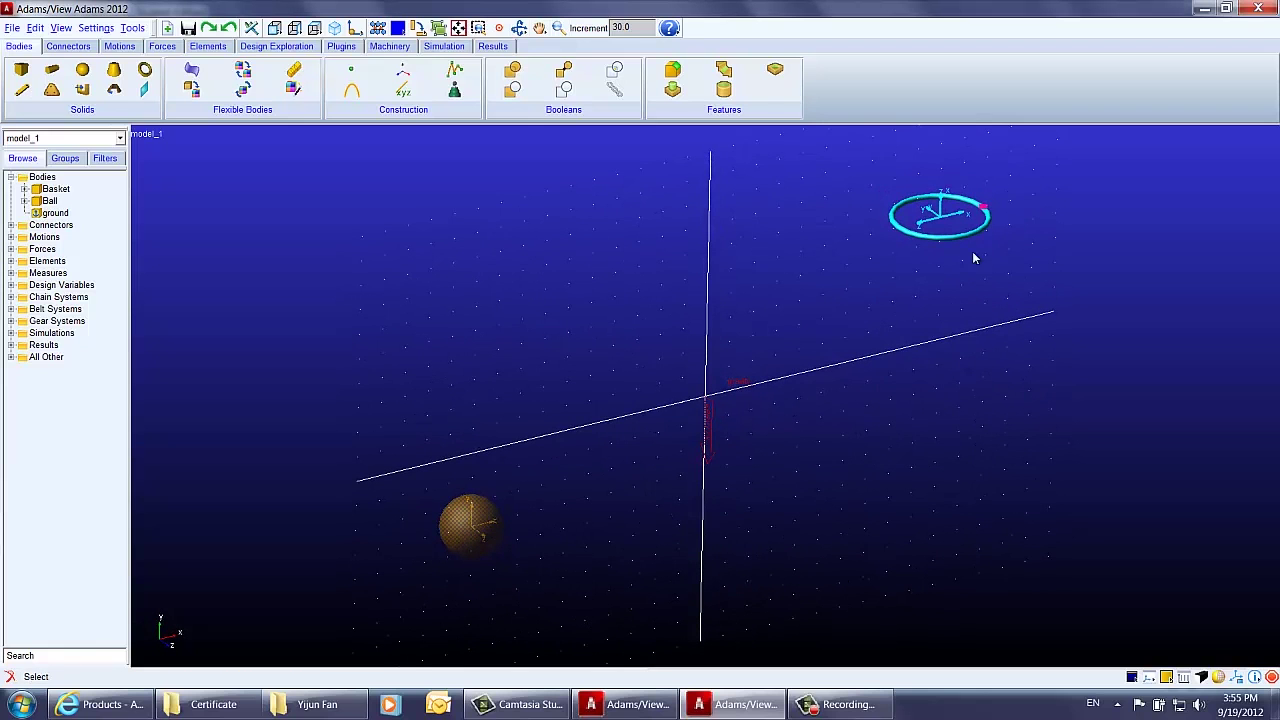
Step: Add a fixed joint between Basket and ground at the torus's centre marker, oriented normal to the grid
{"action": "left_click", "coordinate": [70, 47]}
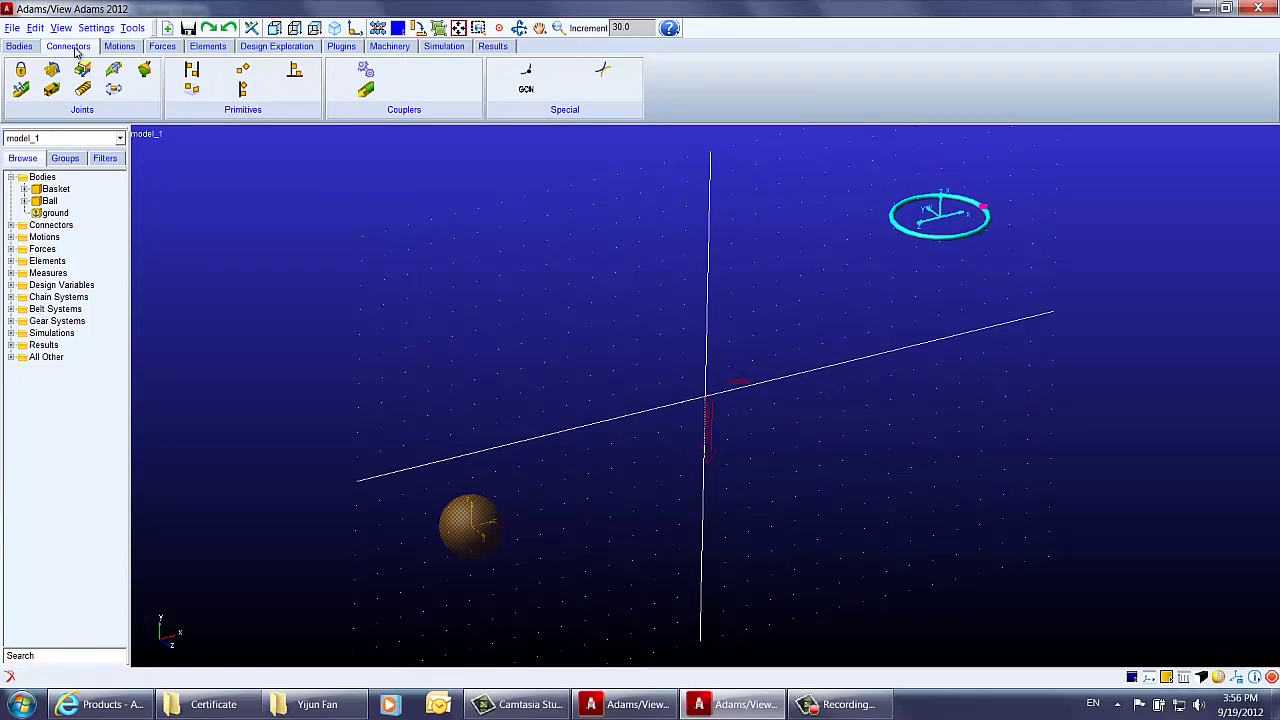
{"action": "left_click", "coordinate": [20, 70]}
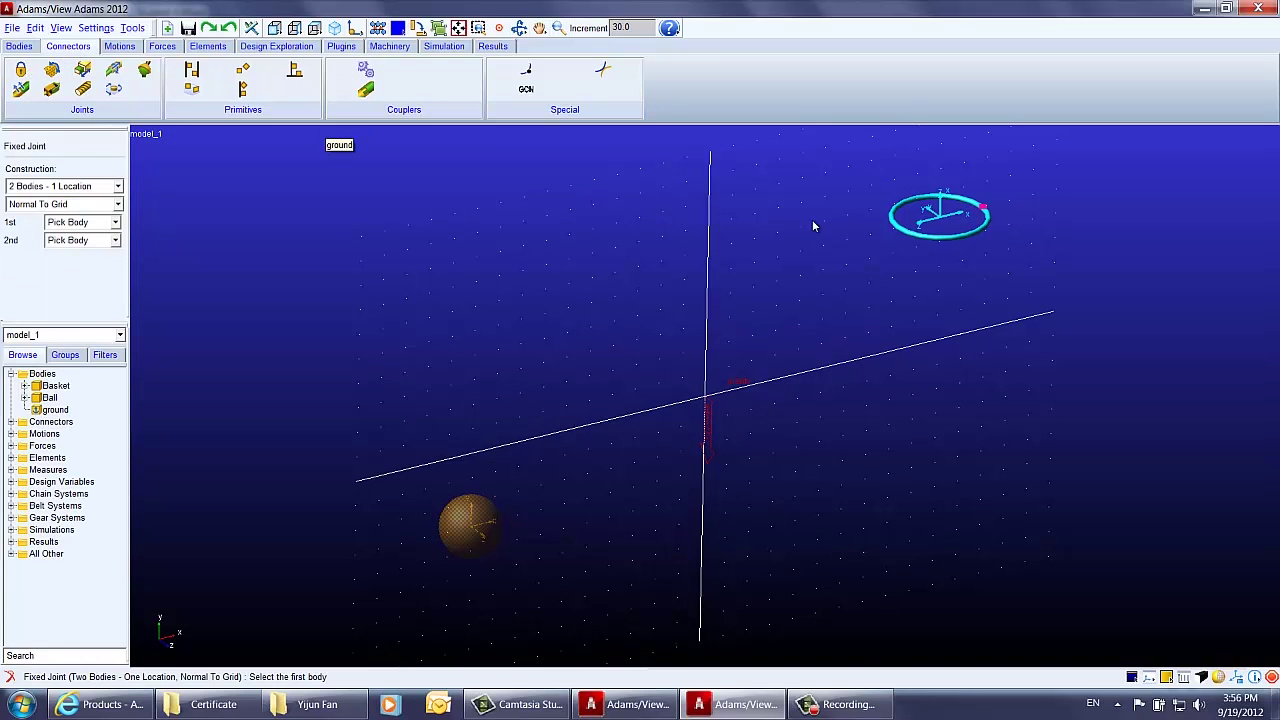
{"action": "left_click", "coordinate": [940, 238]}
{"action": "left_click", "coordinate": [1065, 247]}
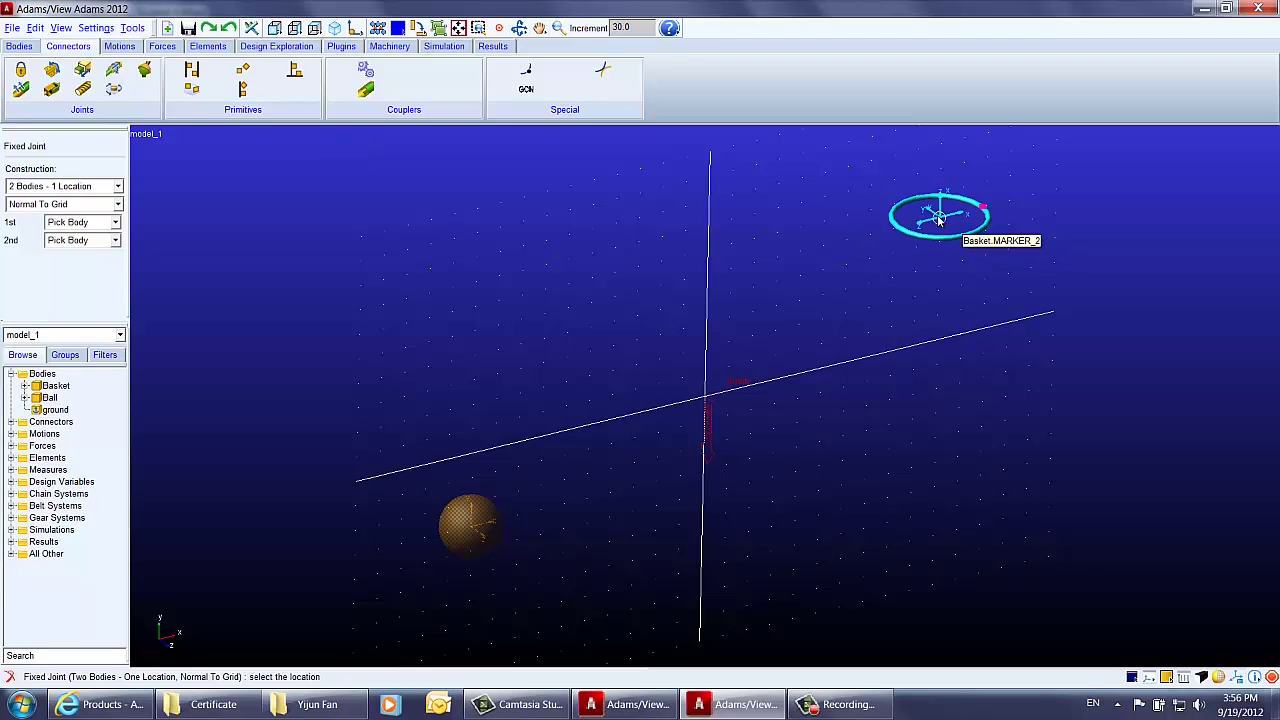
{"action": "left_click", "coordinate": [938, 220]}
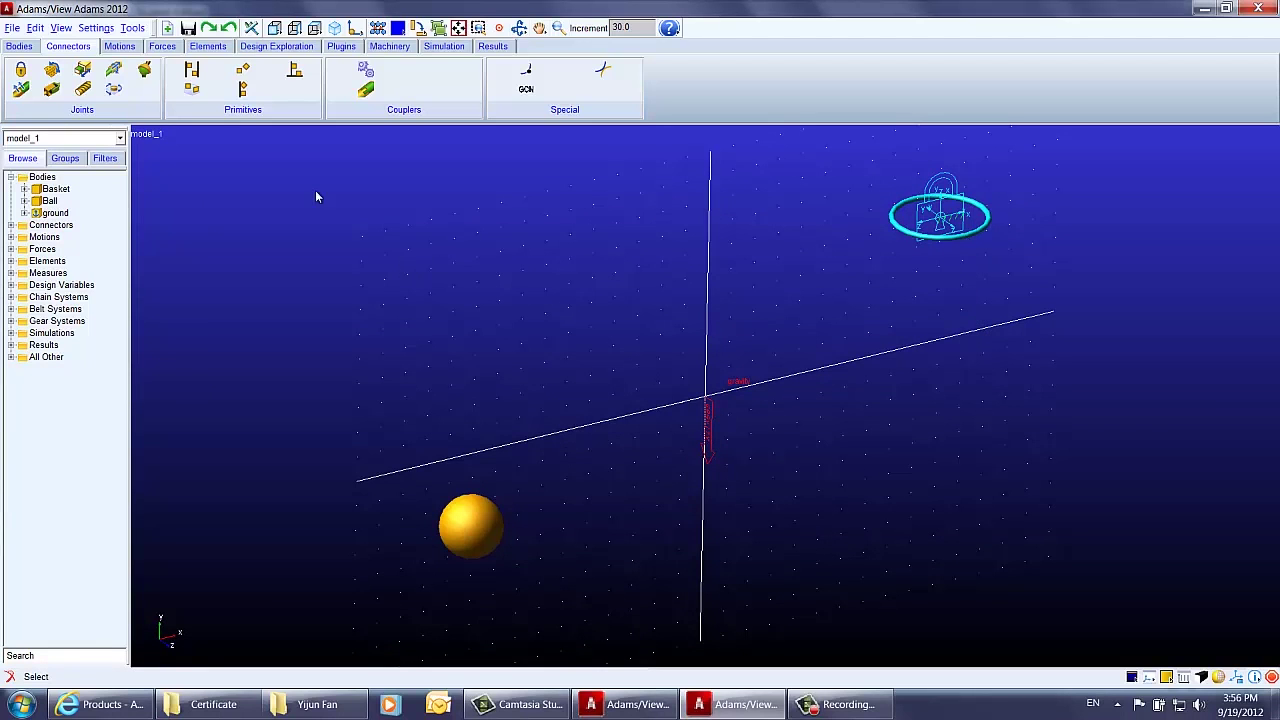
Step: Create a solid-to-solid contact with the ball as the I solid and the basket torus as the J solid, keeping the default impact settings
{"action": "left_click", "coordinate": [162, 47]}
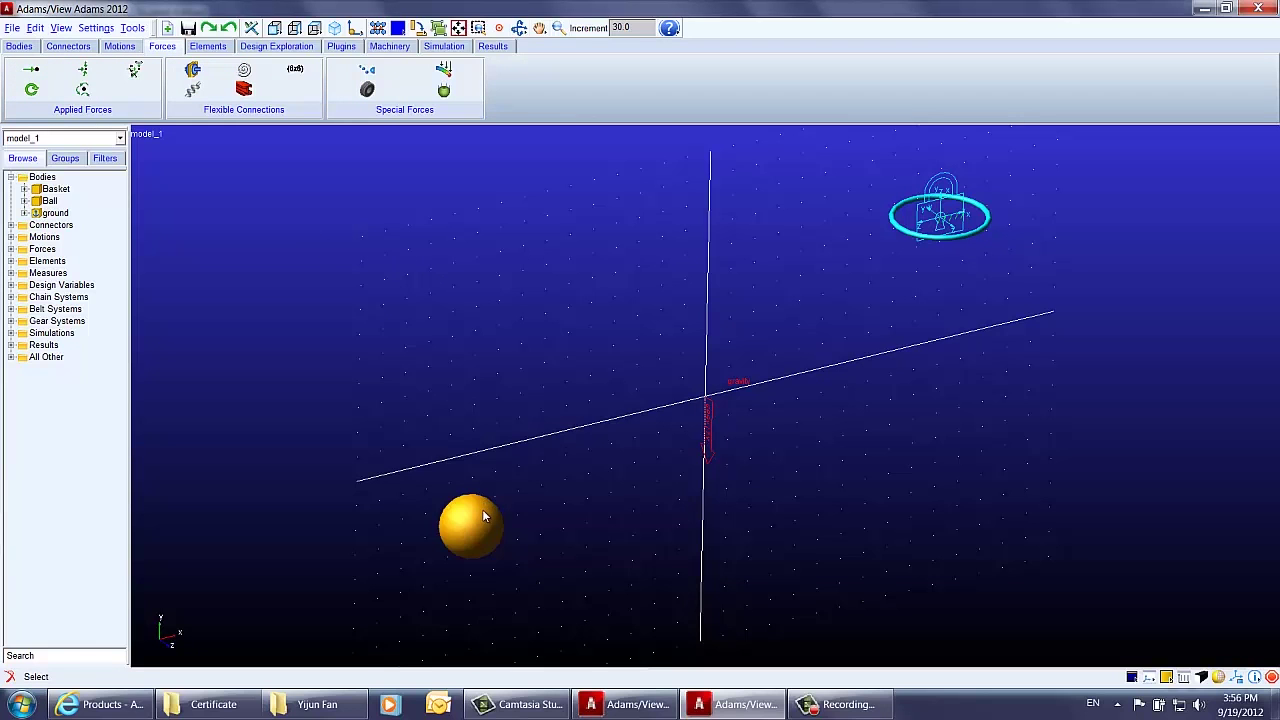
{"action": "left_click", "coordinate": [366, 72]}
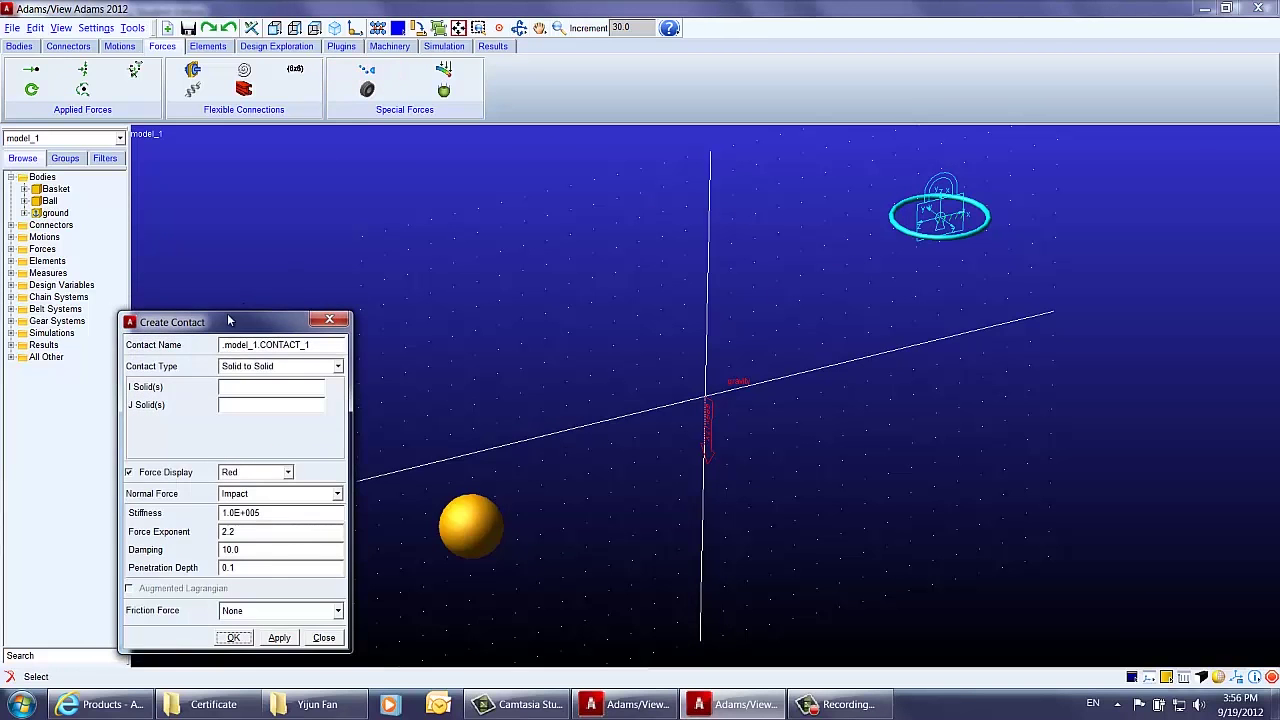
{"action": "left_click_drag", "start_coordinate": [226, 318], "coordinate": [230, 248]}
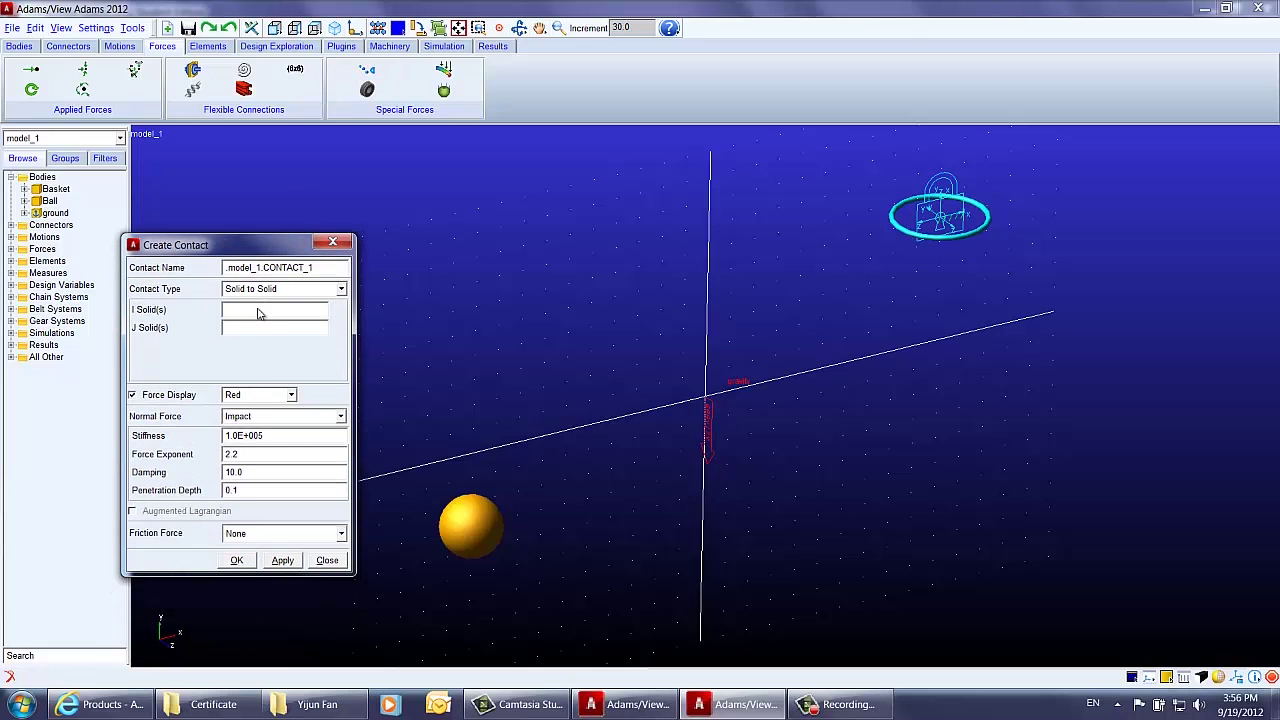
{"action": "right_click", "coordinate": [262, 310]}
{"action": "mouse_move", "coordinate": [300, 317]}
{"action": "left_click", "coordinate": [388, 319]}
{"action": "left_click", "coordinate": [487, 508]}
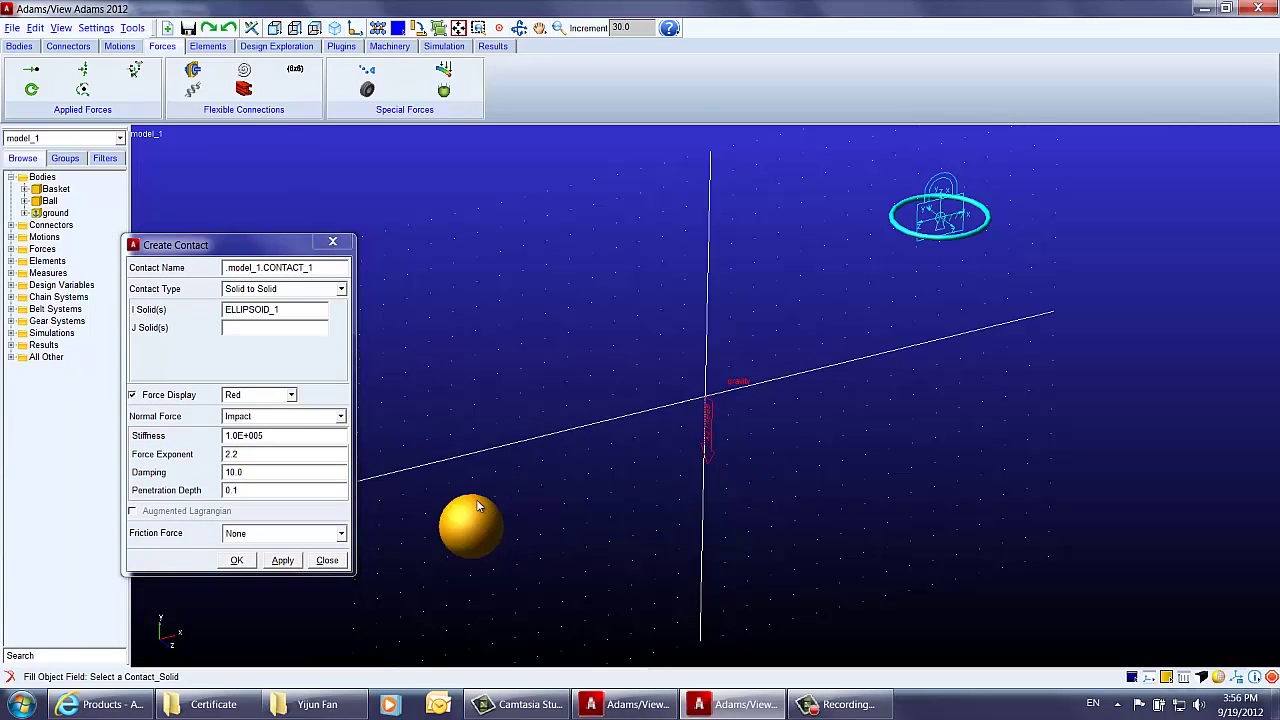
{"action": "right_click", "coordinate": [278, 337]}
{"action": "mouse_move", "coordinate": [330, 340]}
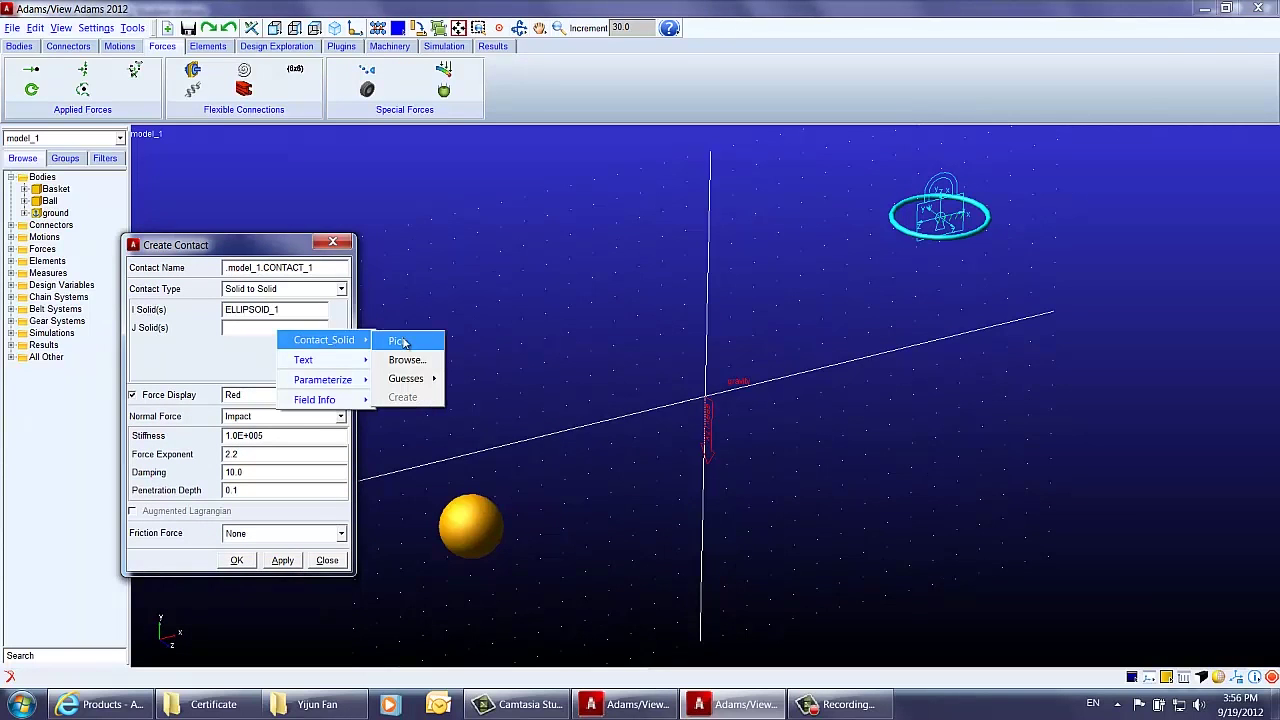
{"action": "left_click", "coordinate": [398, 342]}
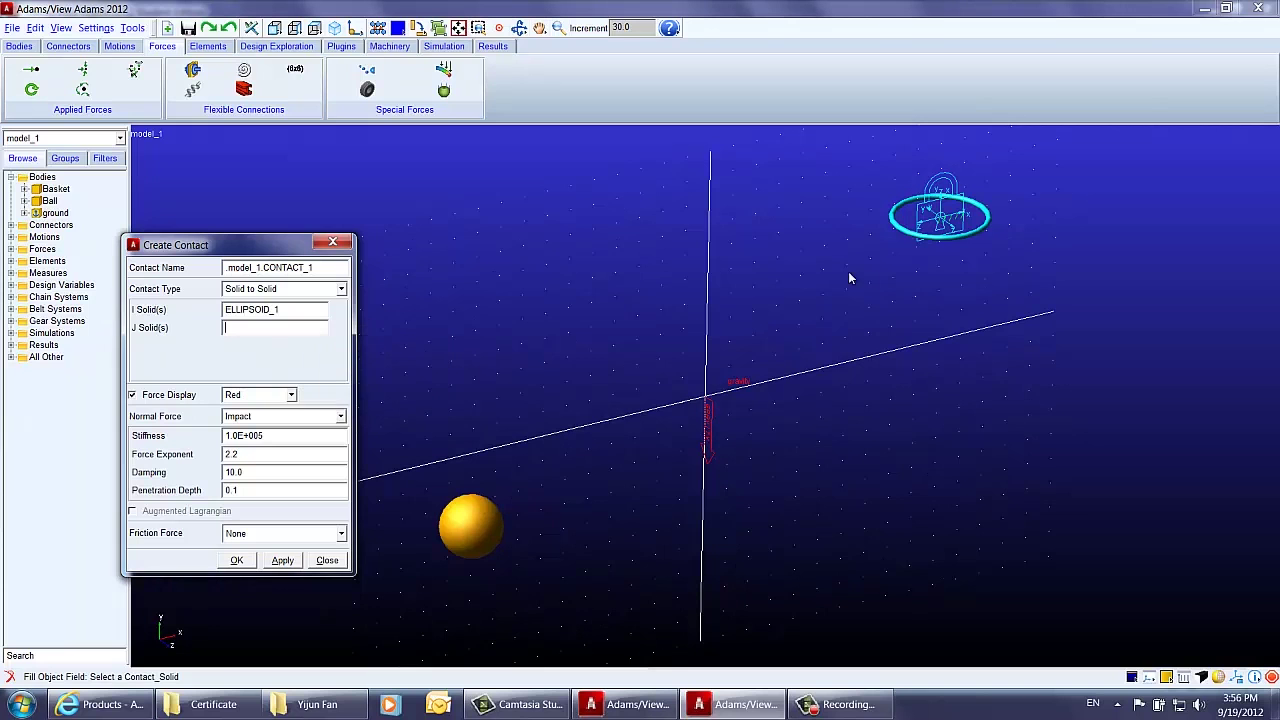
{"action": "left_click", "coordinate": [988, 224]}
{"action": "left_click", "coordinate": [236, 560]}
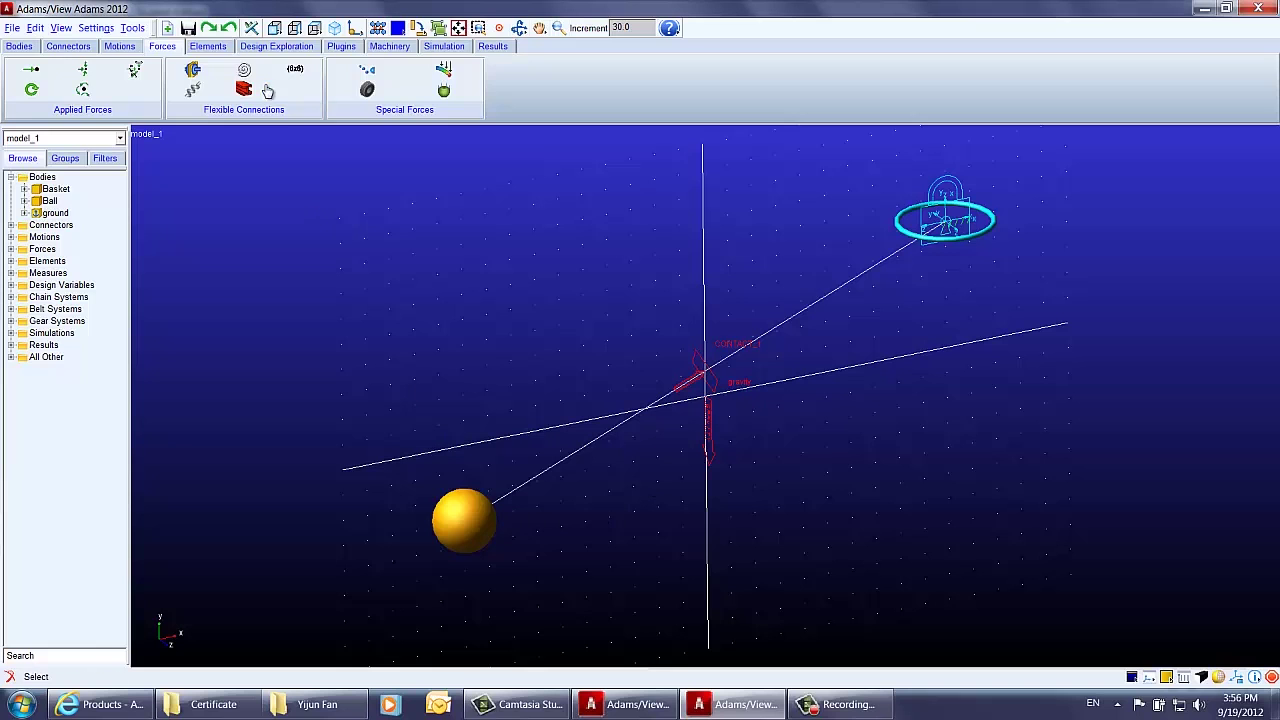
Step: Start a new design variable named X_Velocity with a standard value of 1
{"action": "left_click", "coordinate": [276, 46]}
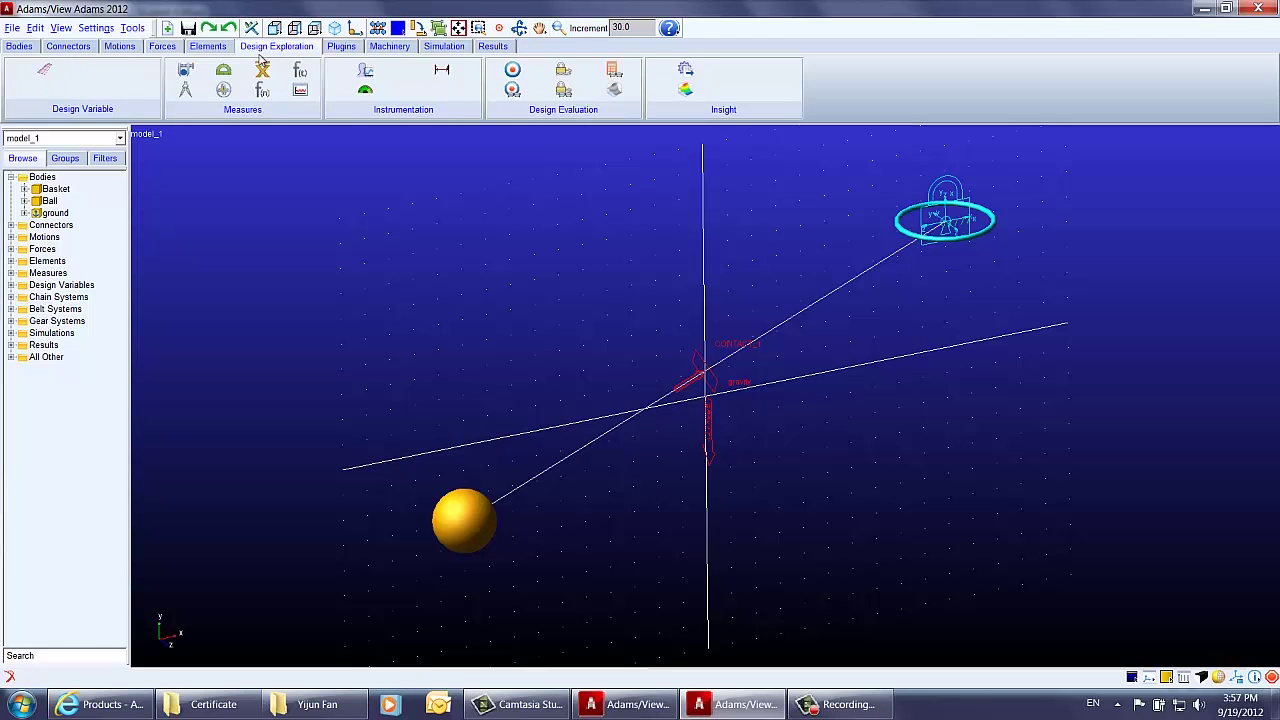
{"action": "left_click", "coordinate": [63, 77]}
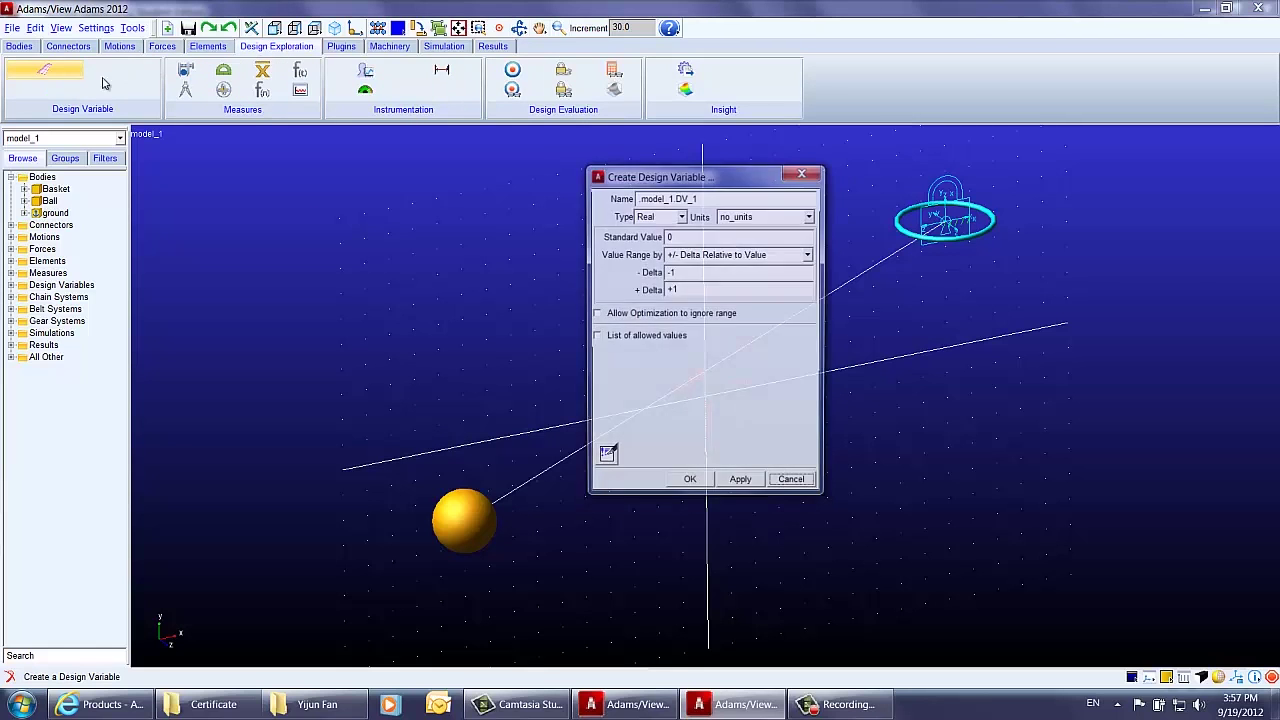
{"action": "left_click_drag", "start_coordinate": [642, 170], "coordinate": [206, 167]}
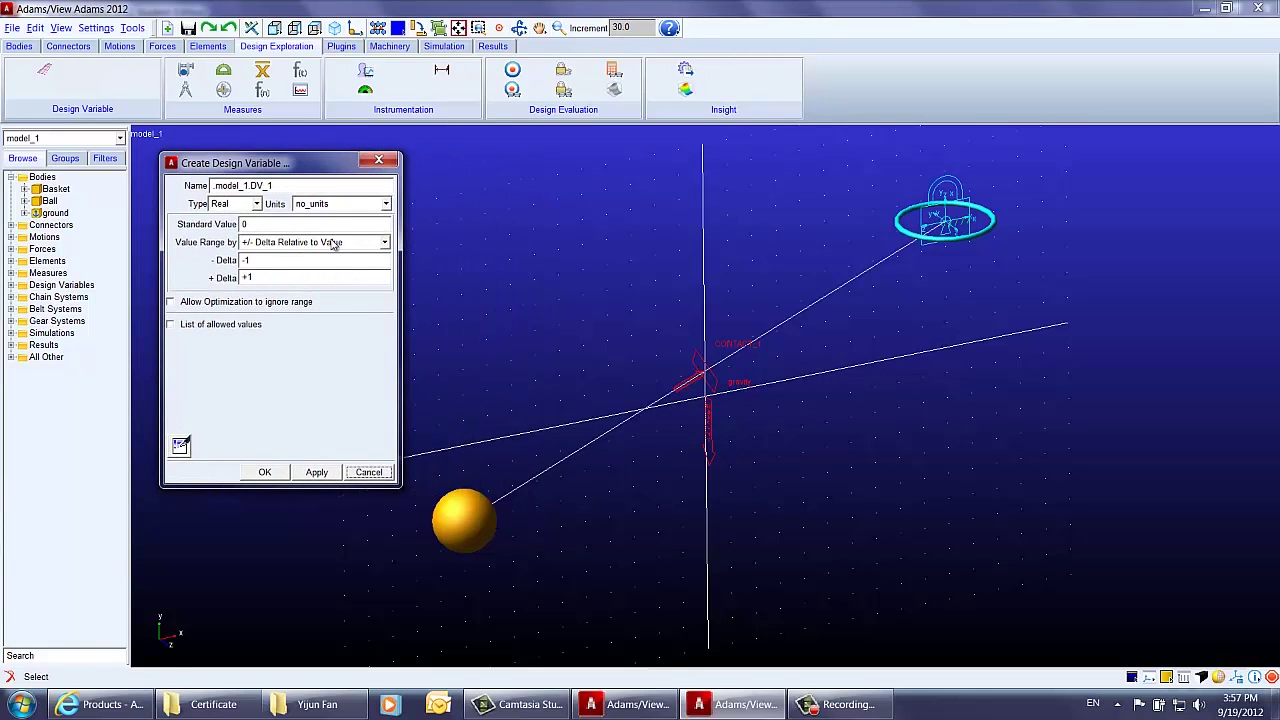
{"action": "left_click_drag", "start_coordinate": [273, 187], "coordinate": [253, 188]}
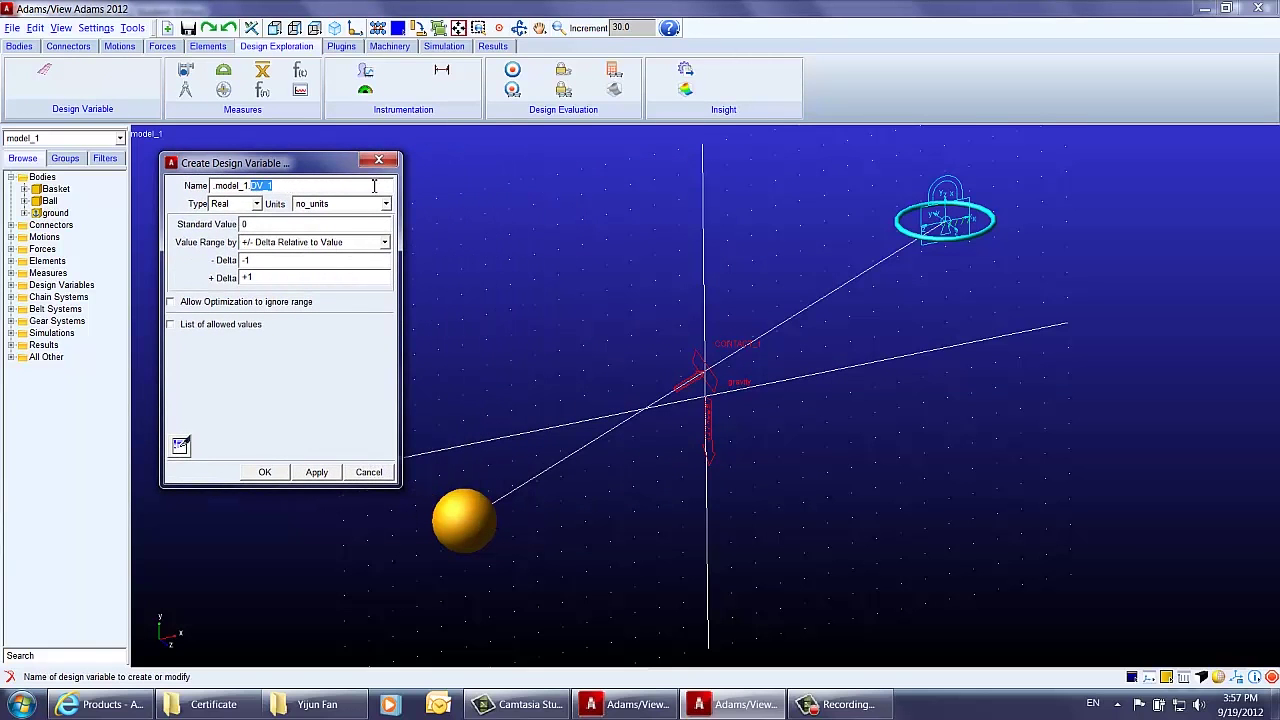
{"action": "type", "text": "X_Velocity"}
{"action": "left_click", "coordinate": [243, 224]}
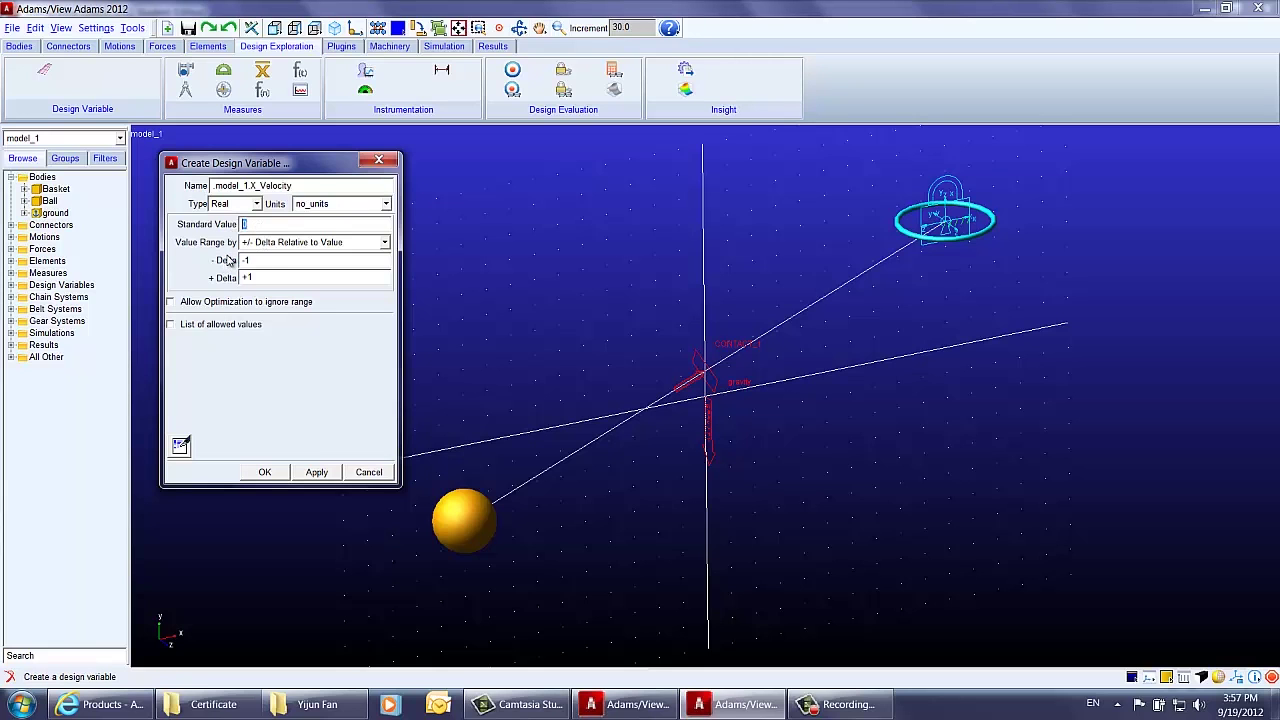
{"action": "type", "text": "1"}
Step: Give X_Velocity an absolute value range from 0.5 to 2 and create the variable
{"action": "left_click", "coordinate": [358, 242]}
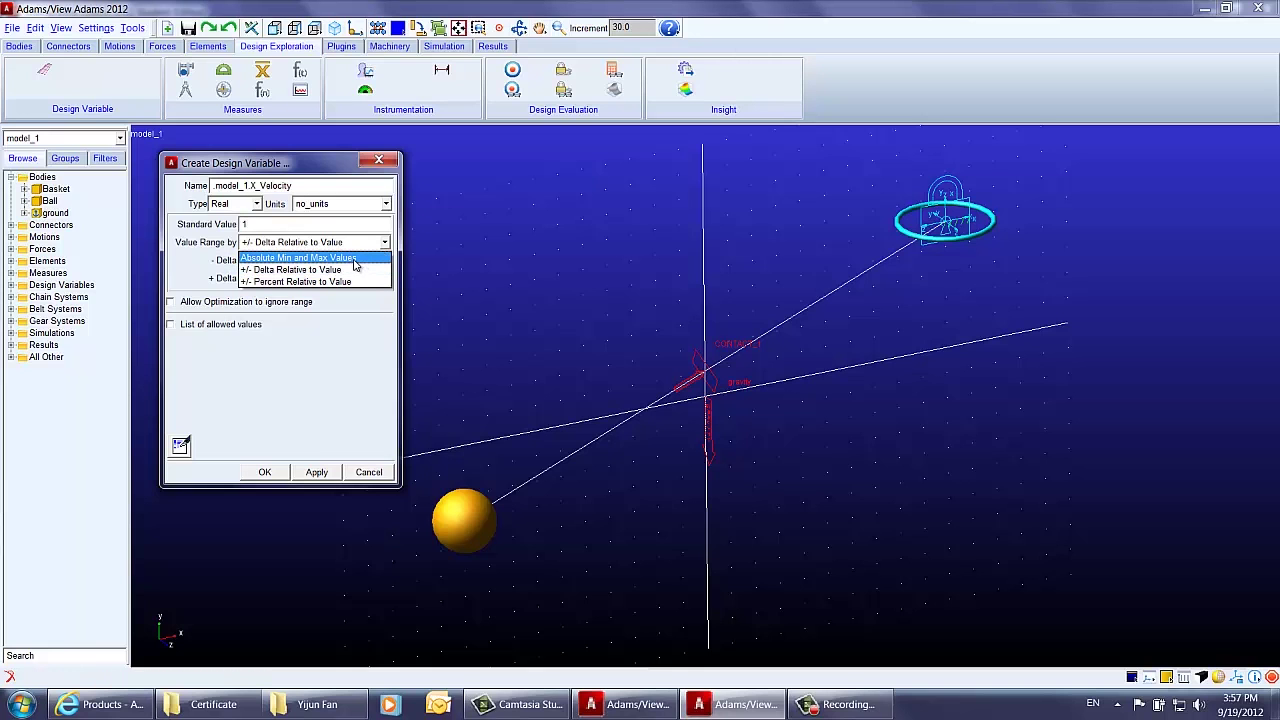
{"action": "left_click", "coordinate": [354, 258]}
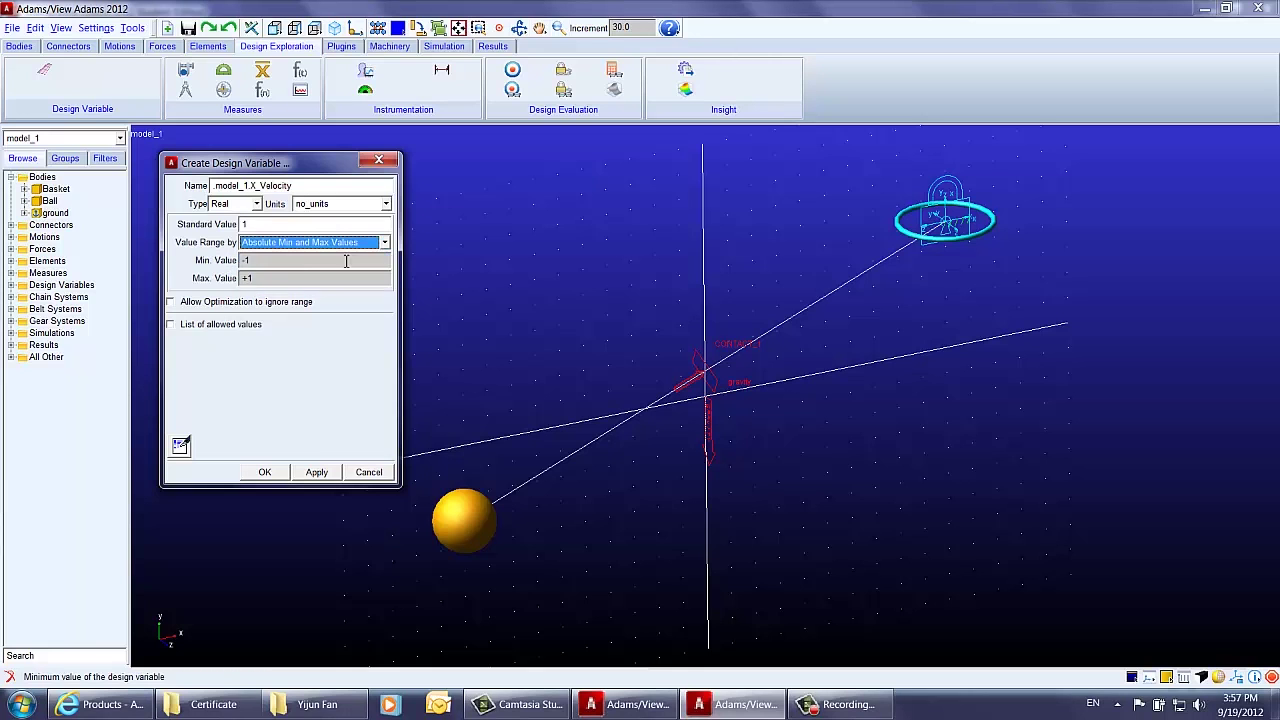
{"action": "double_click", "coordinate": [243, 260]}
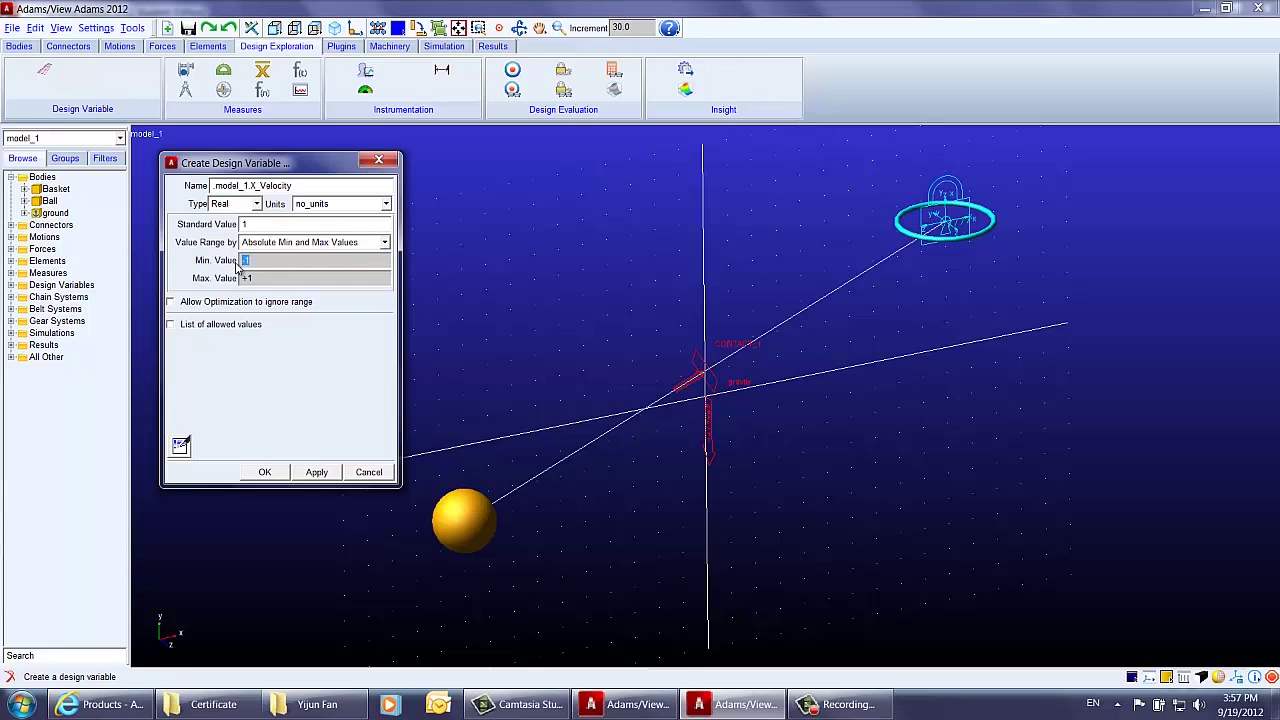
{"action": "type", "text": "0.5"}
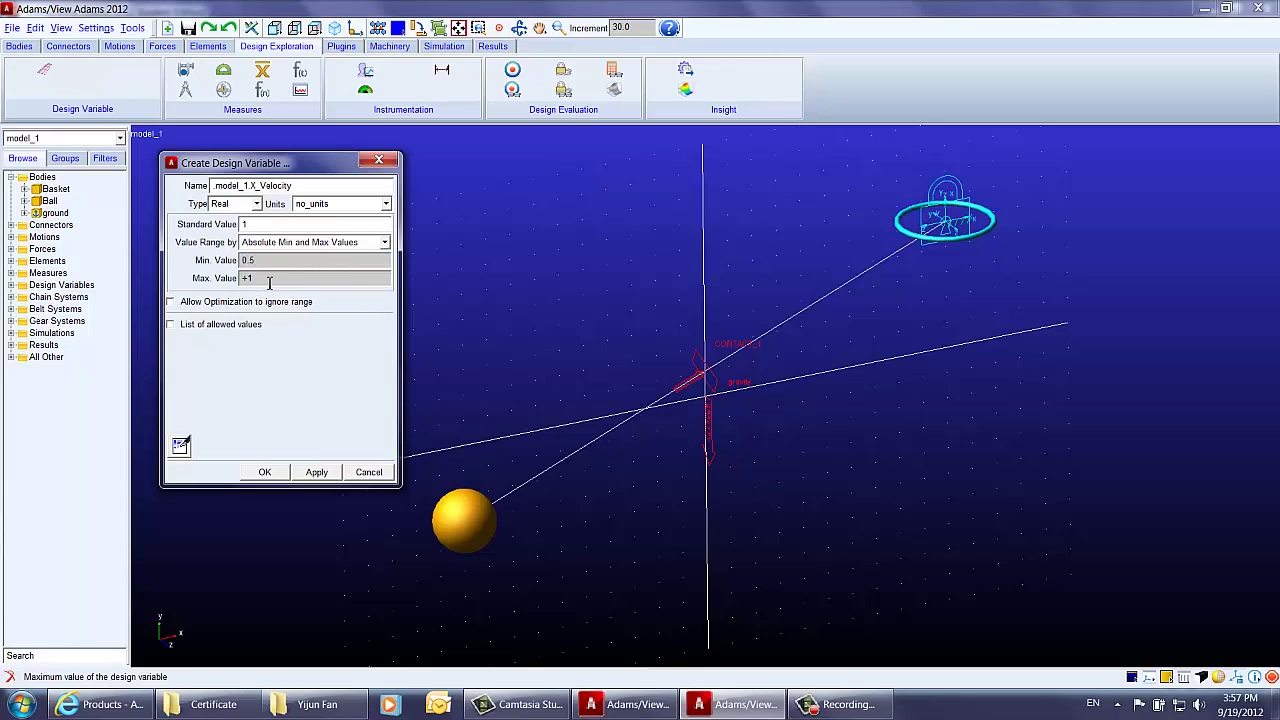
{"action": "double_click", "coordinate": [266, 279]}
{"action": "type", "text": "3"}
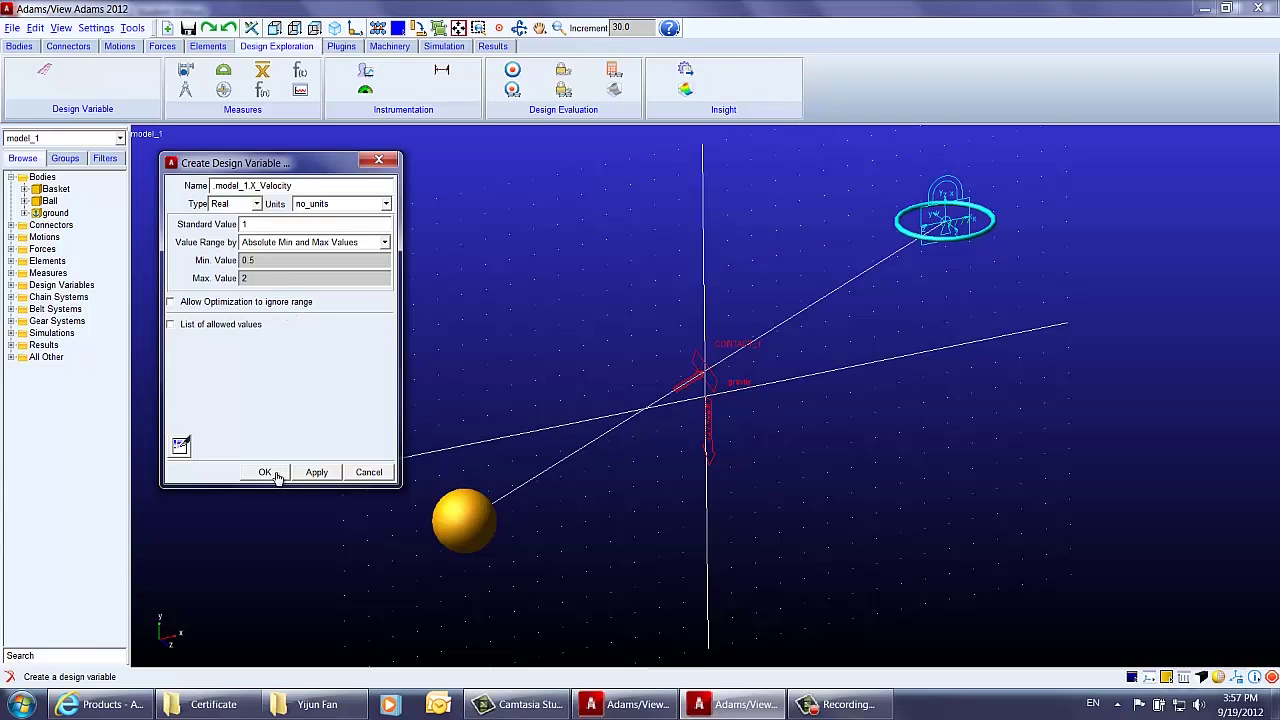
{"action": "left_click", "coordinate": [265, 472]}
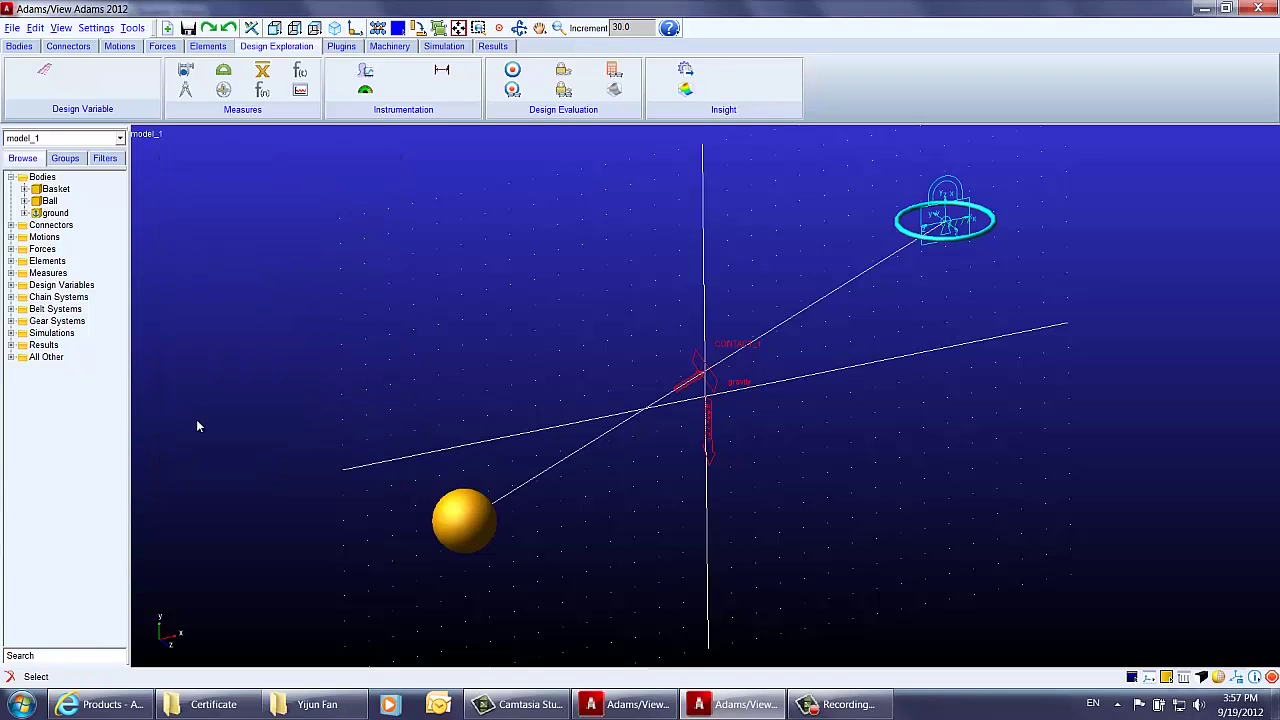
{"action": "left_click", "coordinate": [11, 285]}
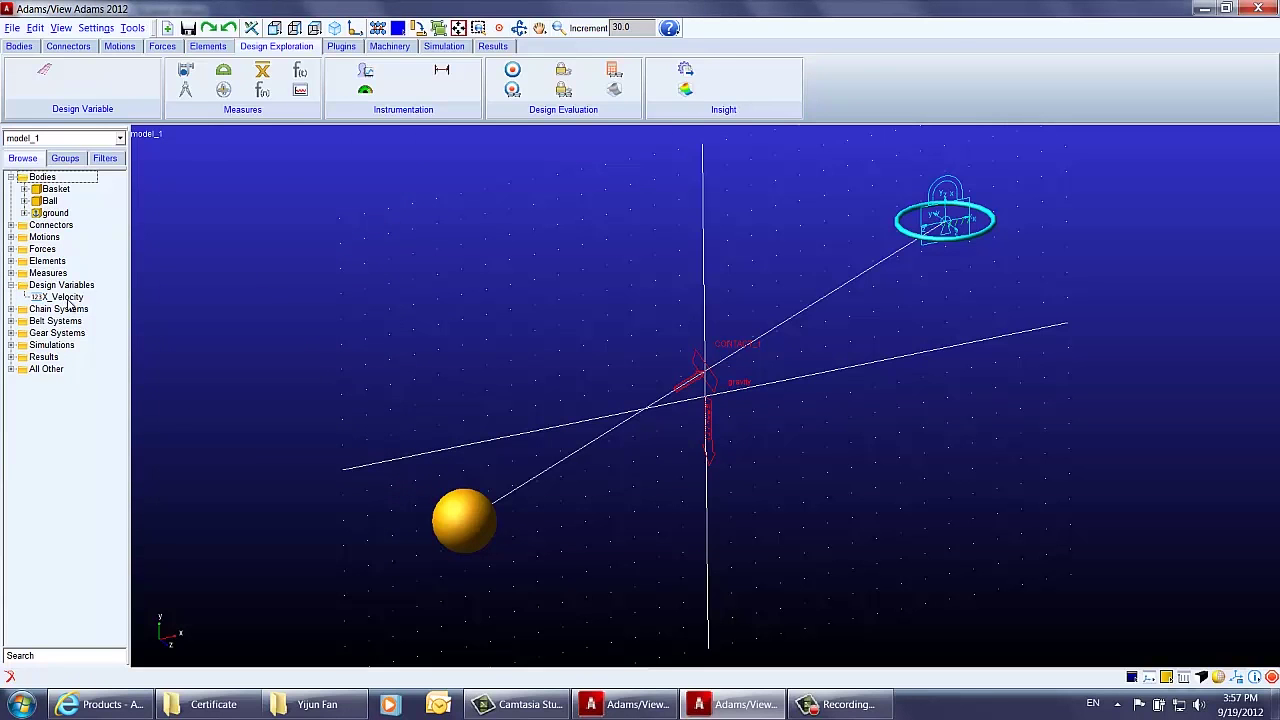
{"action": "left_click", "coordinate": [69, 299]}
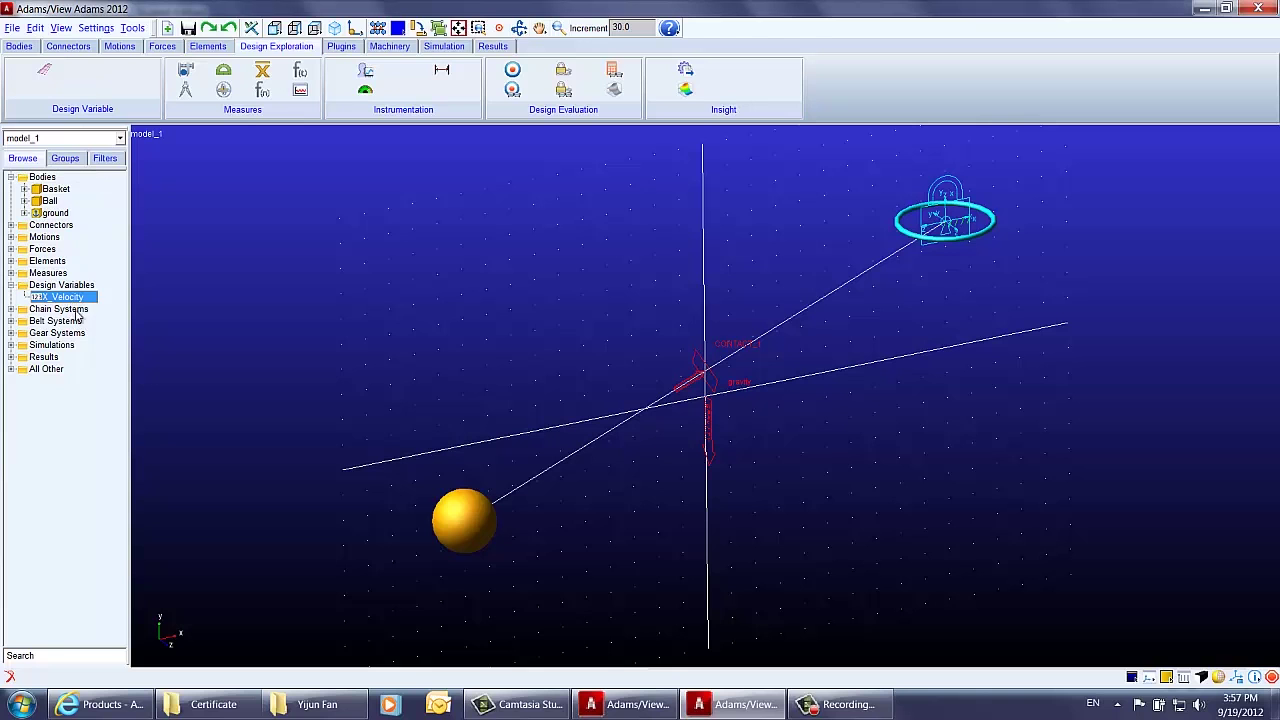
Step: Start a second design variable named Y_Velocity with a standard value of 2
{"action": "left_click", "coordinate": [66, 73]}
{"action": "left_click_drag", "start_coordinate": [271, 186], "coordinate": [257, 187]}
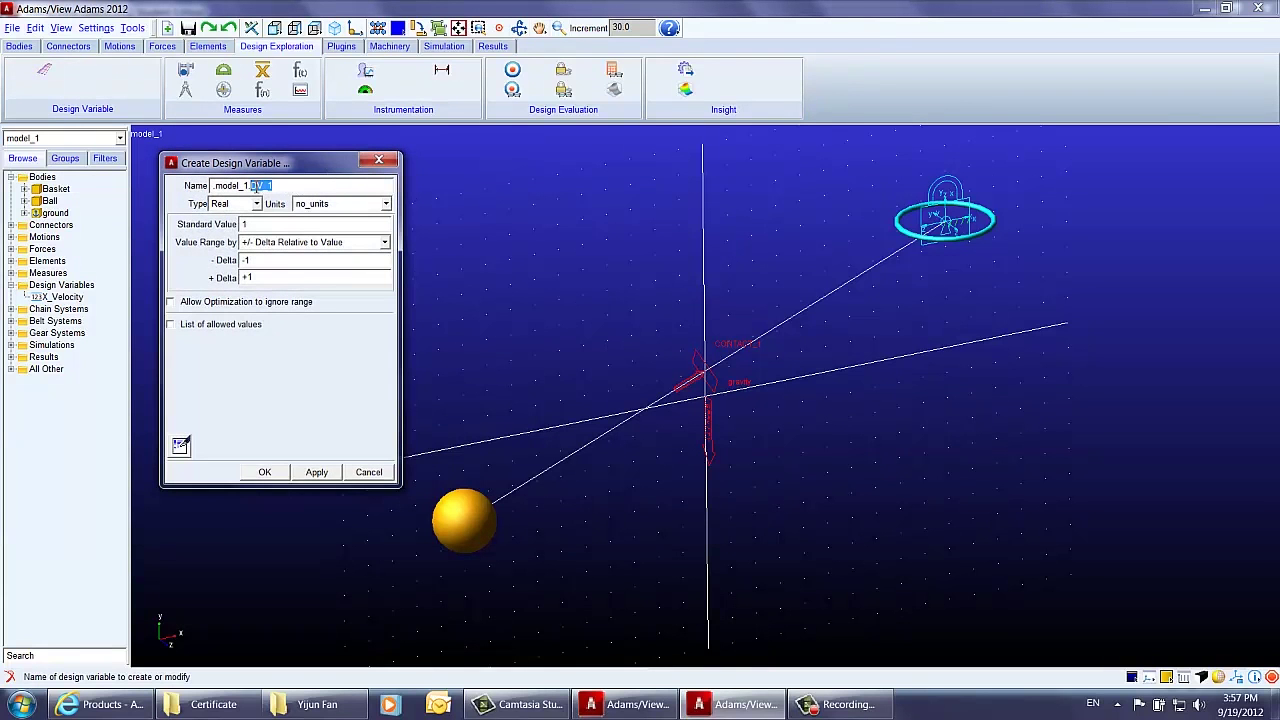
{"action": "type", "text": "Y_Velocity"}
{"action": "left_click", "coordinate": [317, 226]}
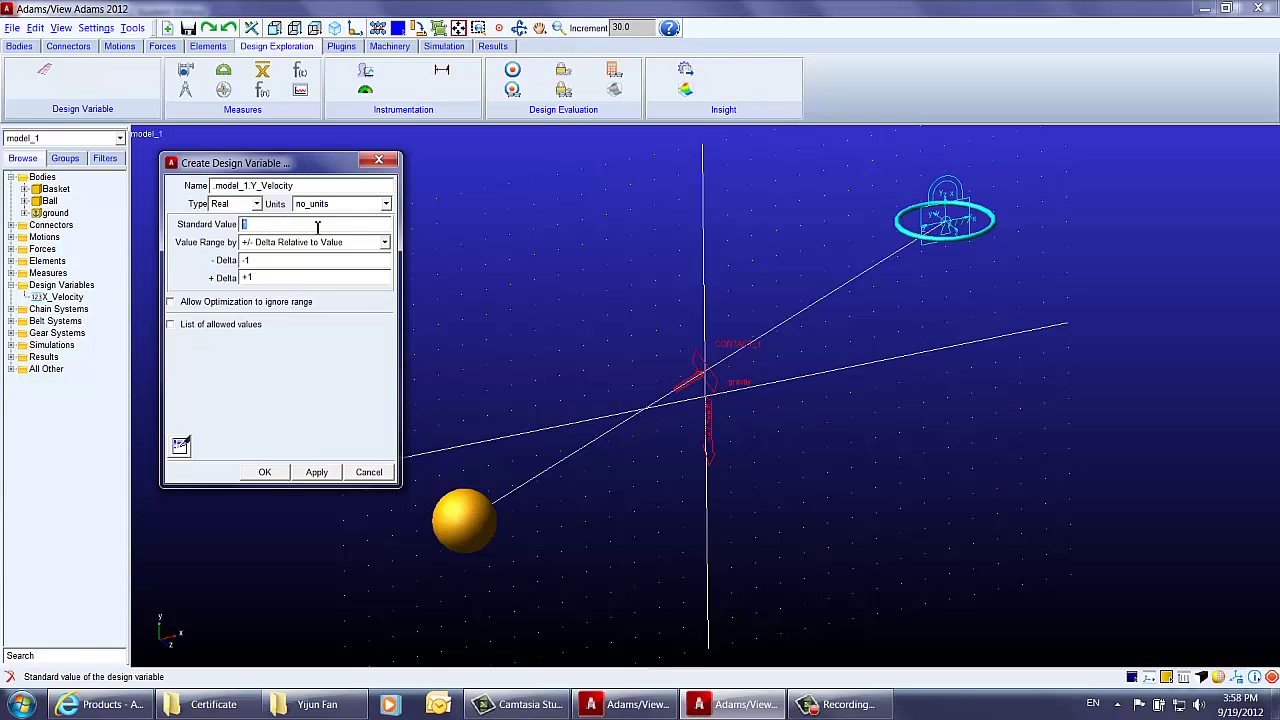
{"action": "type", "text": "2"}
Step: Define the range of Y_Velocity by absolute minimum and maximum values with a maximum of 4, and create the variable
{"action": "left_click", "coordinate": [384, 242]}
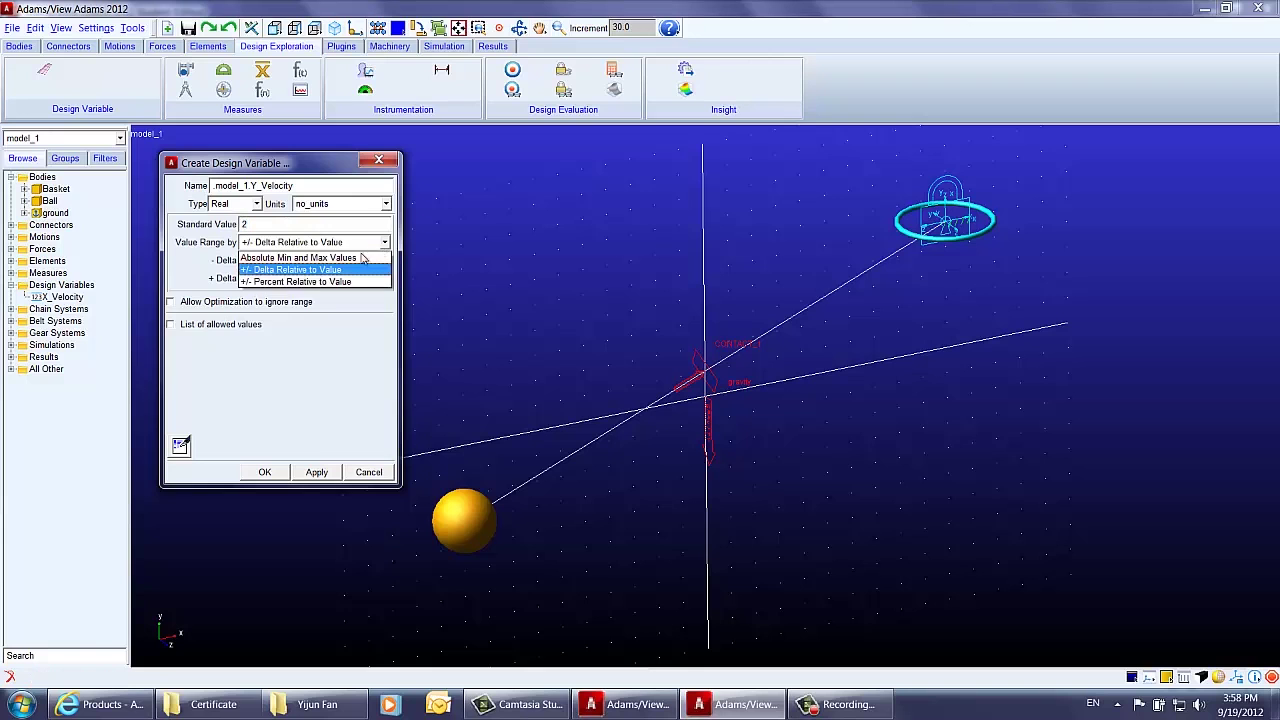
{"action": "left_click", "coordinate": [291, 262]}
{"action": "left_click_drag", "start_coordinate": [270, 263], "coordinate": [223, 285]}
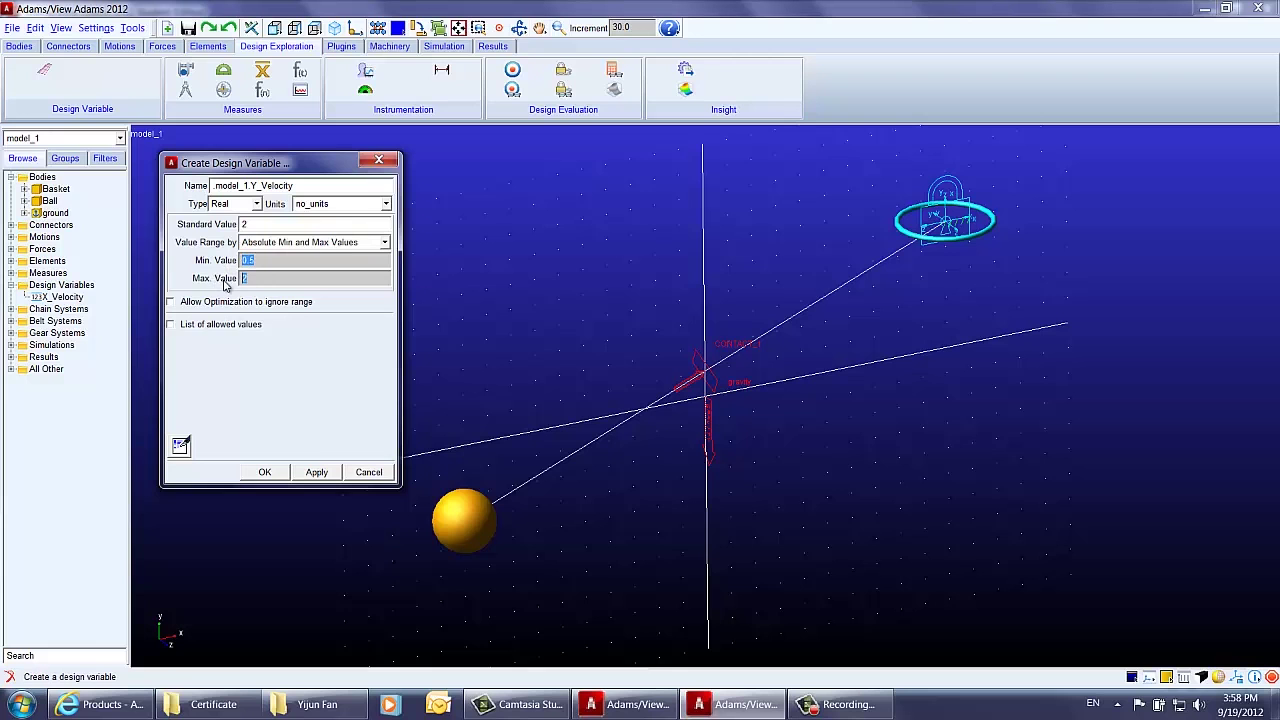
{"action": "type", "text": "4"}
{"action": "left_click", "coordinate": [264, 472]}
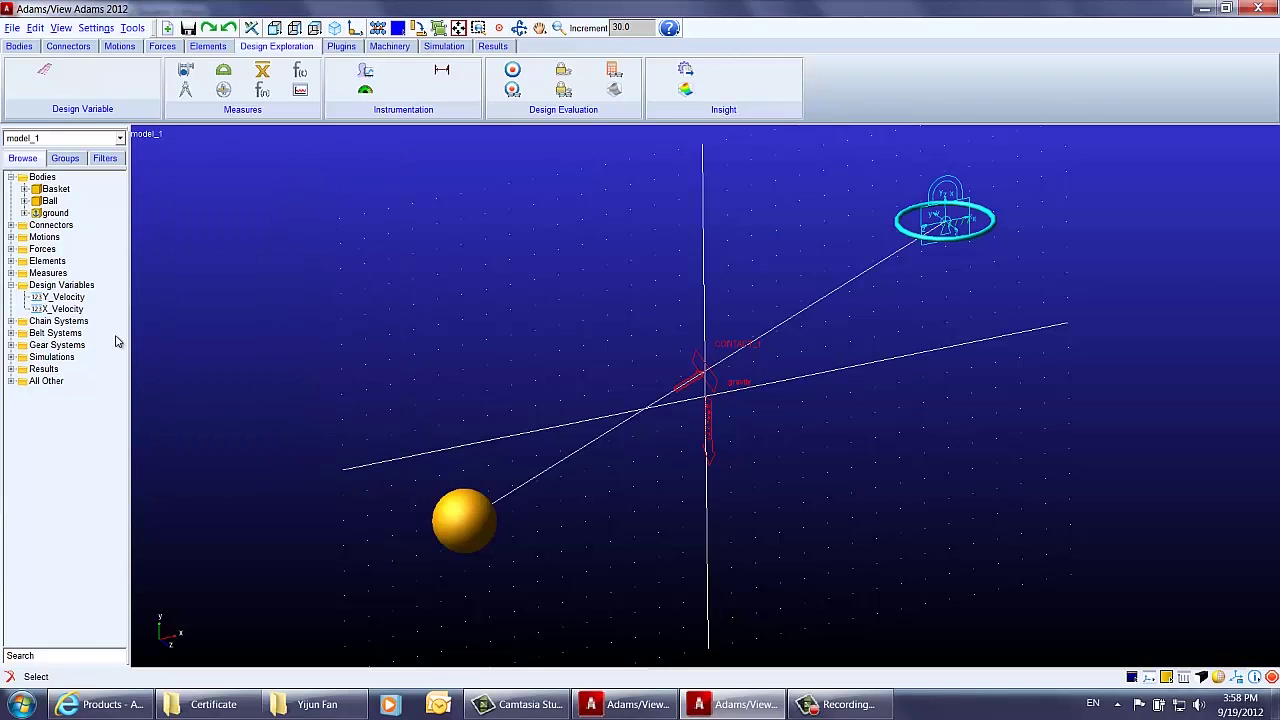
{"action": "left_click", "coordinate": [76, 297]}
{"action": "left_click", "coordinate": [78, 309]}
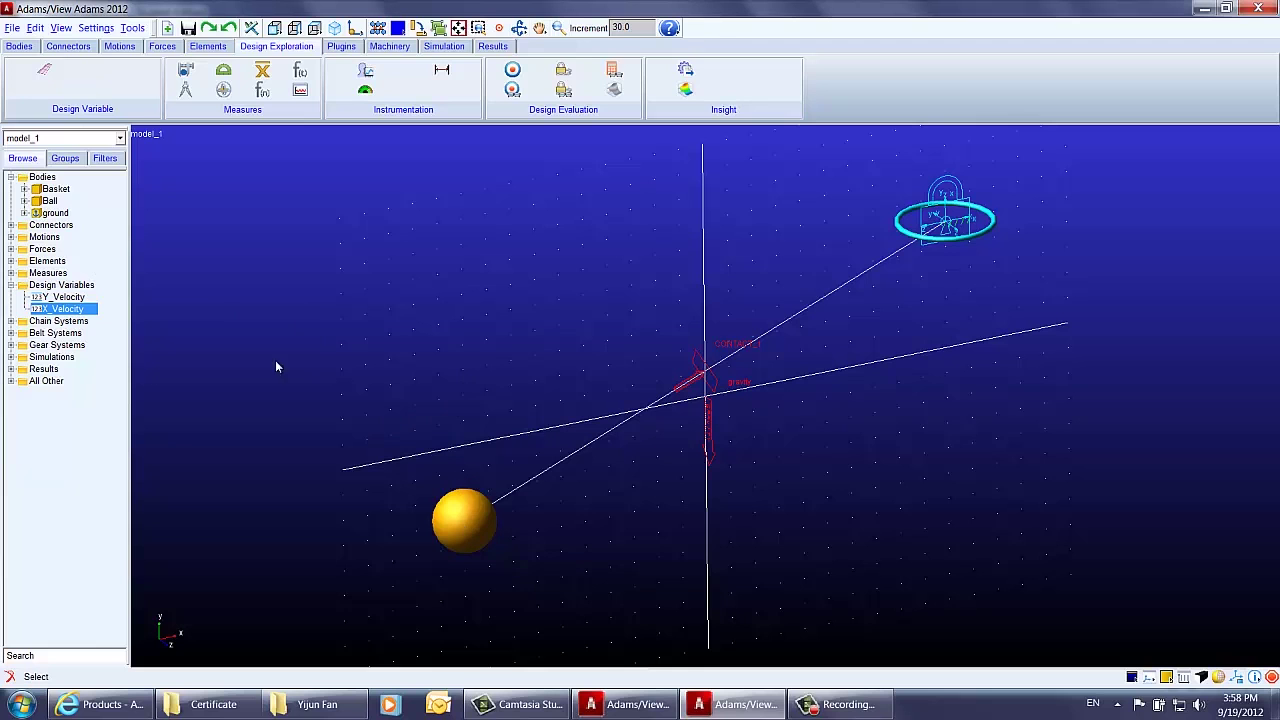
Step: Edit the Ball's velocity initial conditions and enable translational velocity along the ground X and Y axes
{"action": "left_click", "coordinate": [24, 201]}
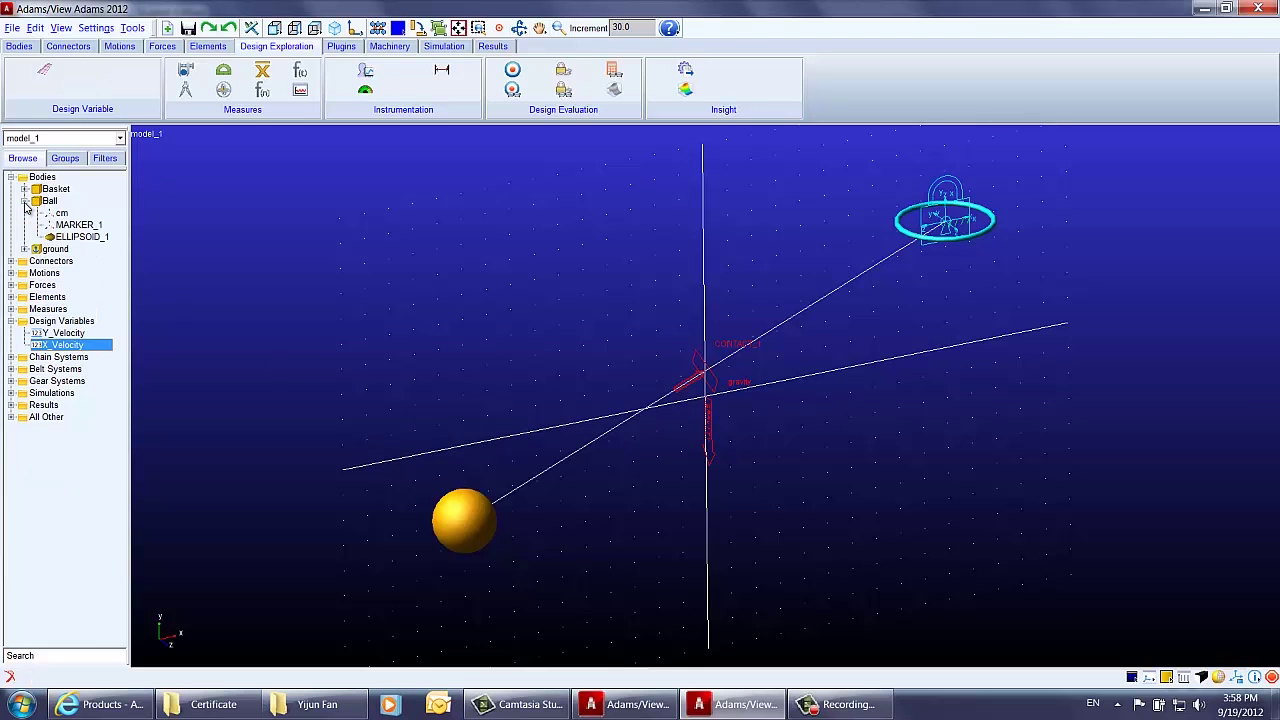
{"action": "left_click", "coordinate": [48, 201]}
{"action": "right_click", "coordinate": [60, 200]}
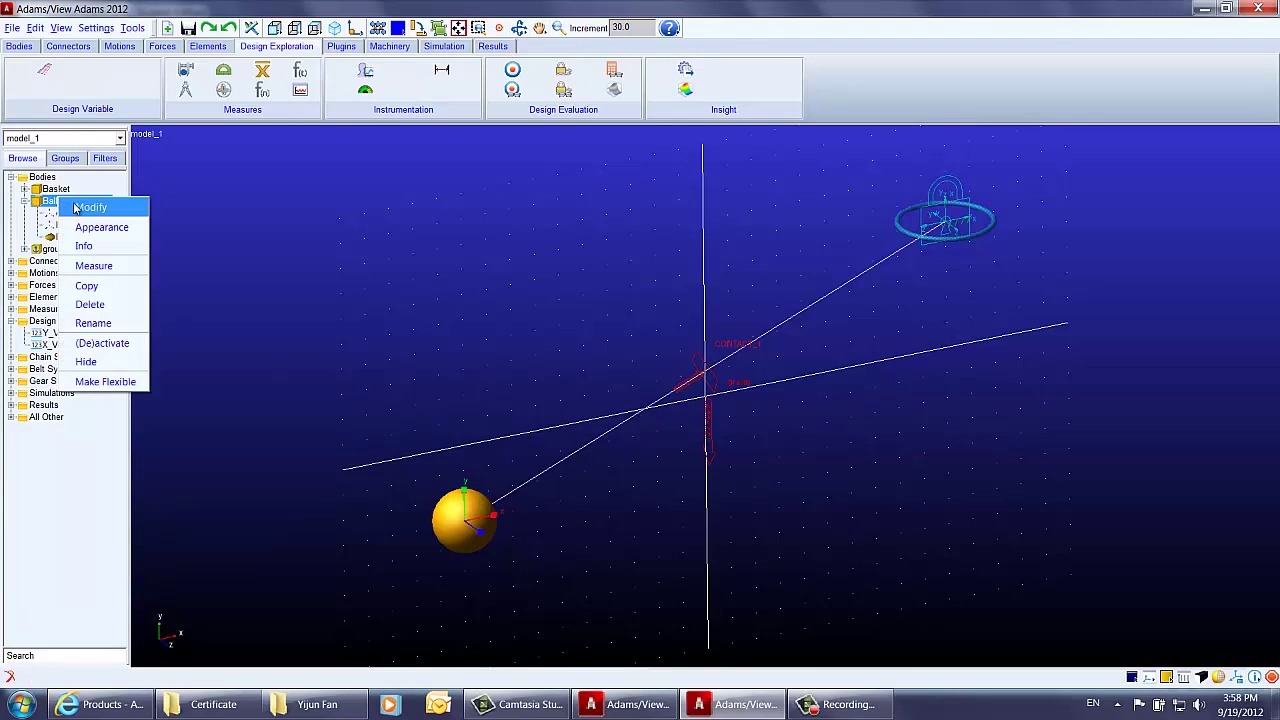
{"action": "left_click", "coordinate": [88, 207]}
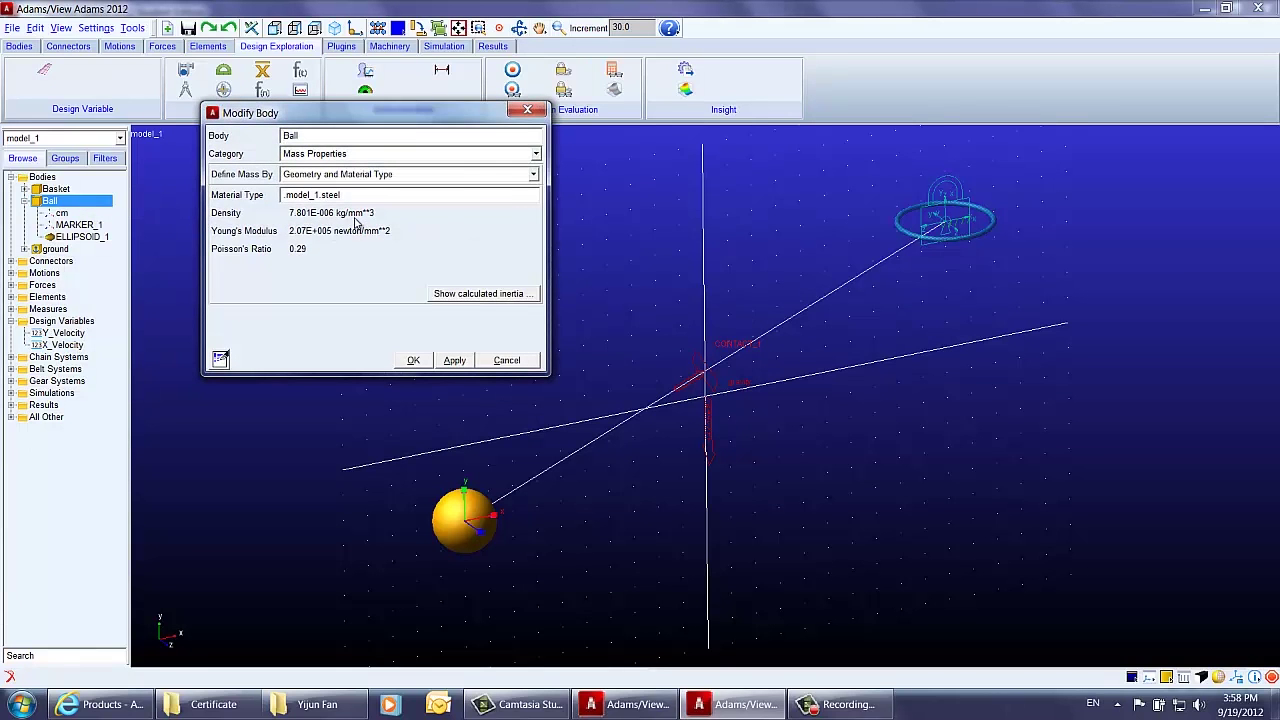
{"action": "left_click", "coordinate": [536, 154]}
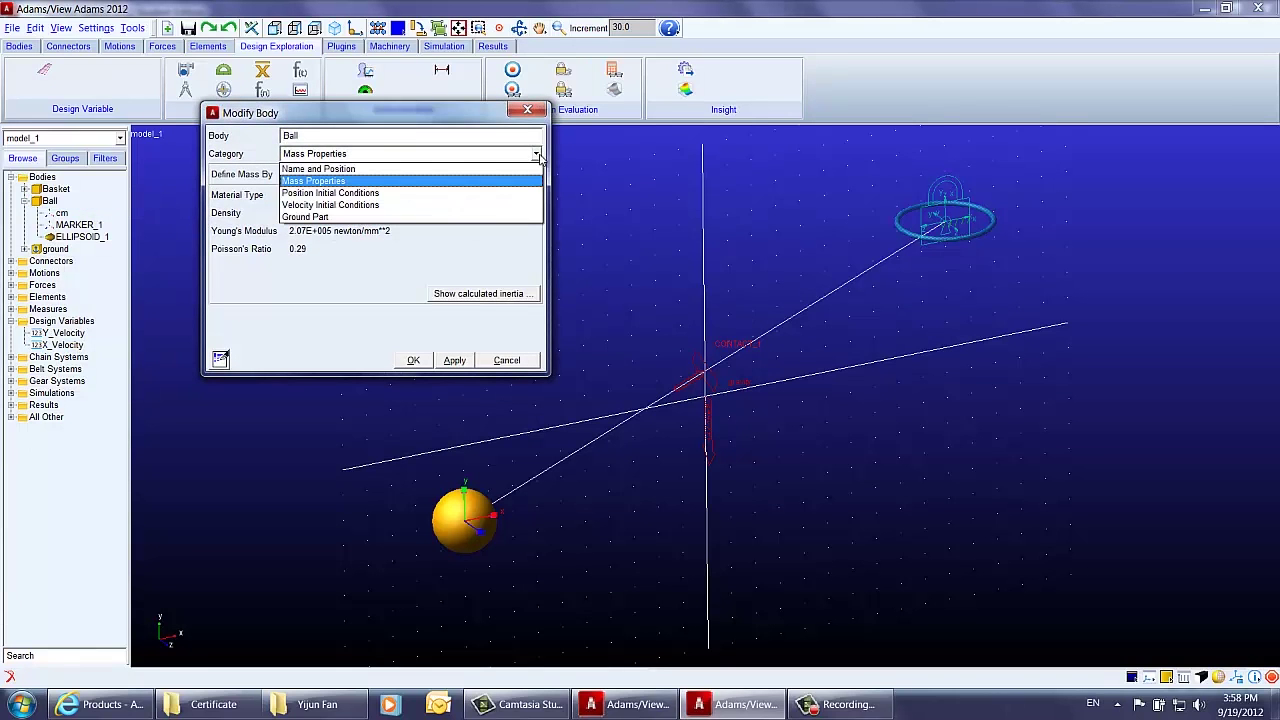
{"action": "left_click", "coordinate": [417, 206]}
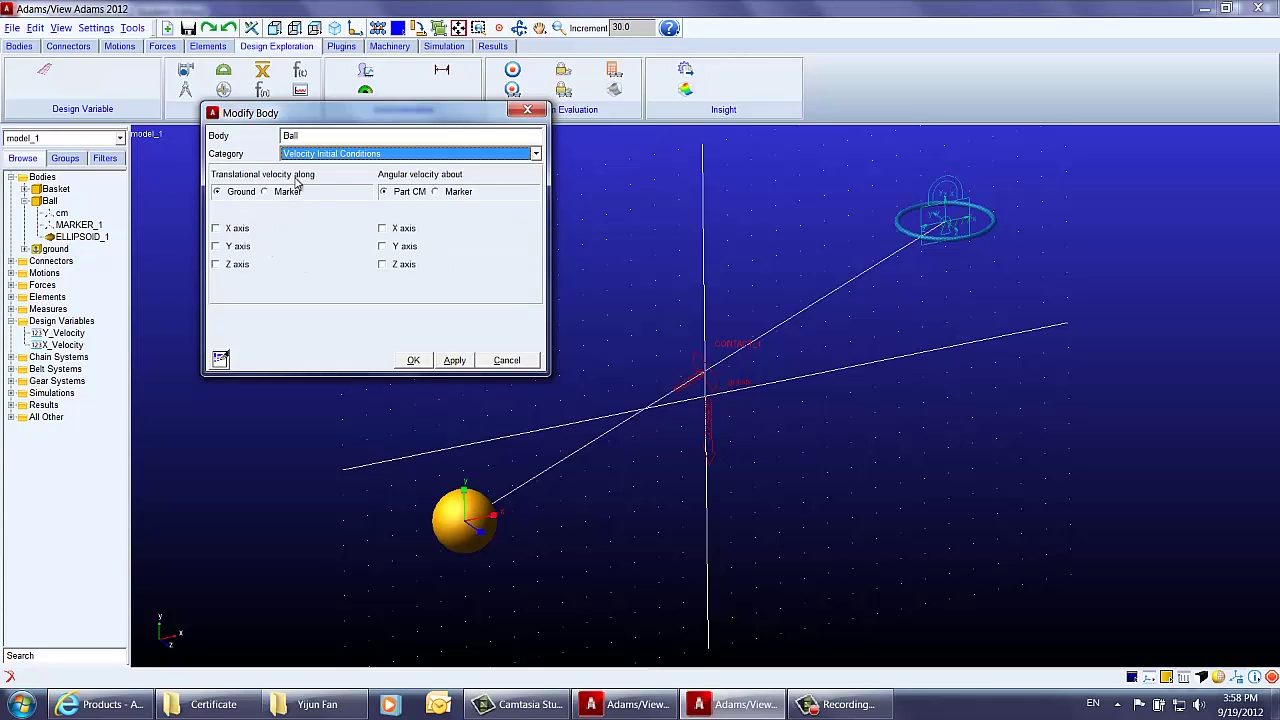
{"action": "left_click", "coordinate": [215, 229]}
{"action": "left_click", "coordinate": [215, 246]}
Step: Parameterize the Ball's initial X-axis translational velocity by referencing the X_Velocity design variable
{"action": "left_click", "coordinate": [296, 227]}
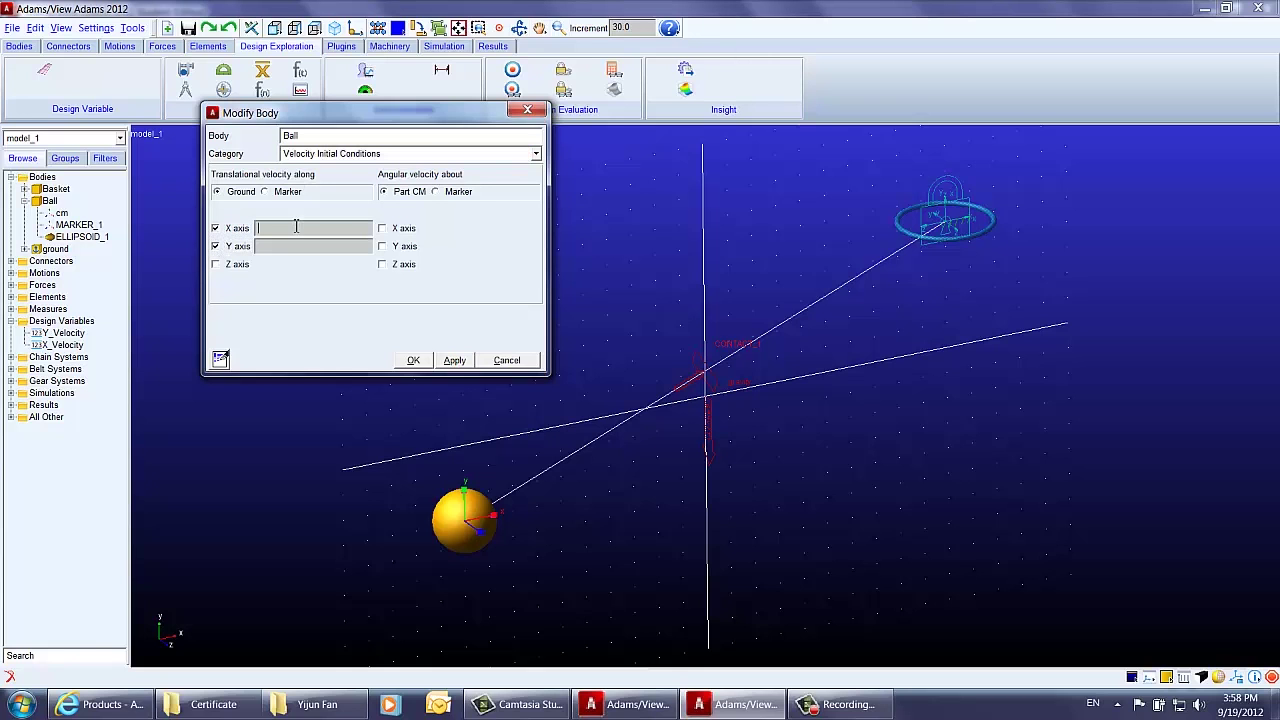
{"action": "right_click", "coordinate": [293, 228]}
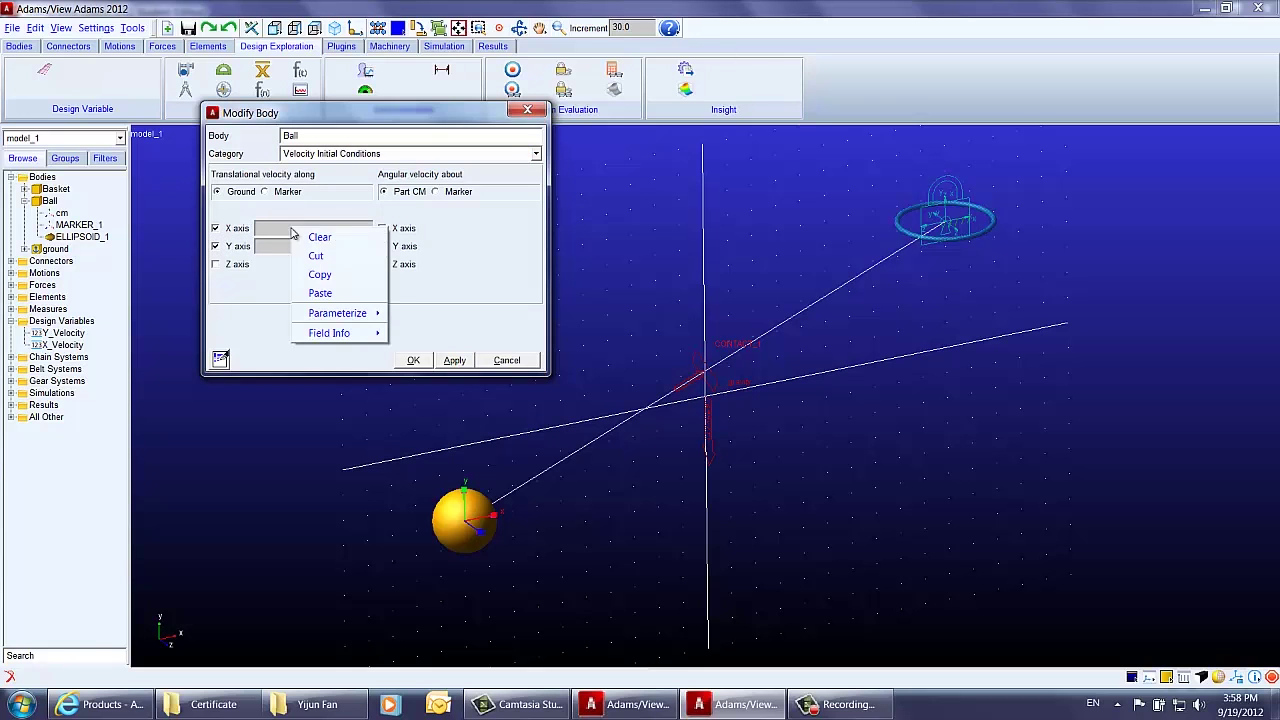
{"action": "mouse_move", "coordinate": [343, 316]}
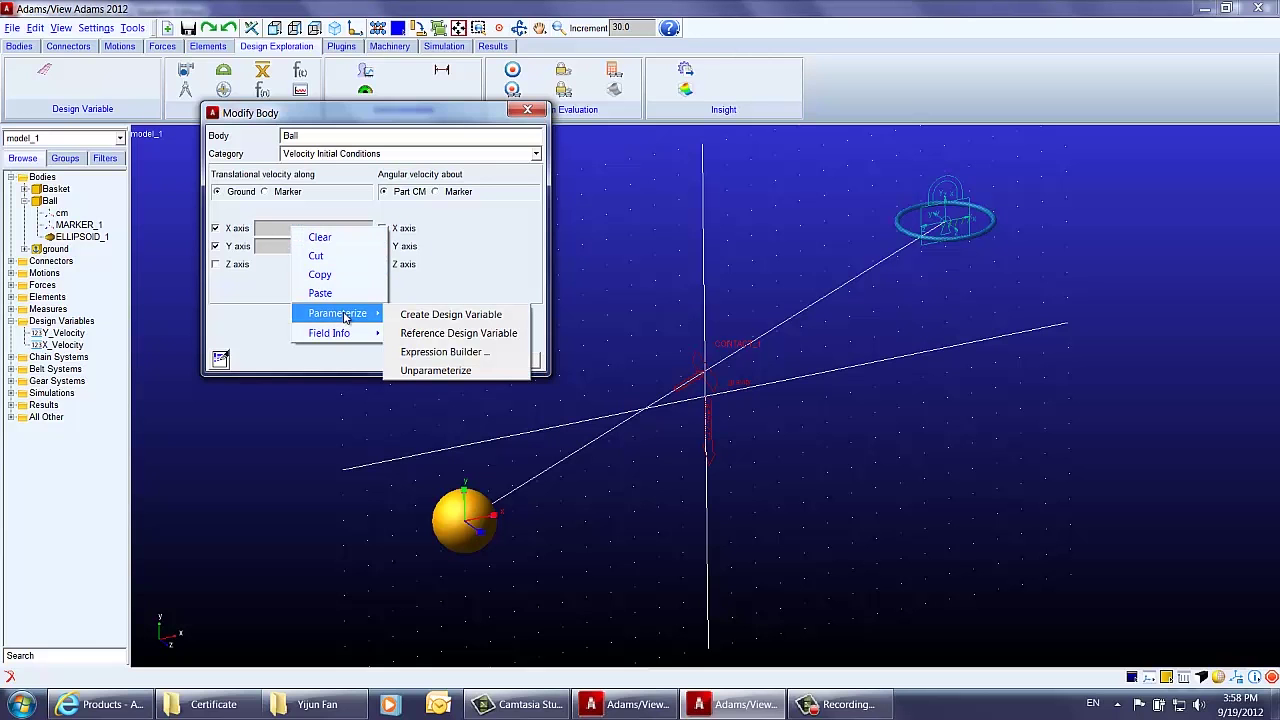
{"action": "left_click", "coordinate": [428, 332]}
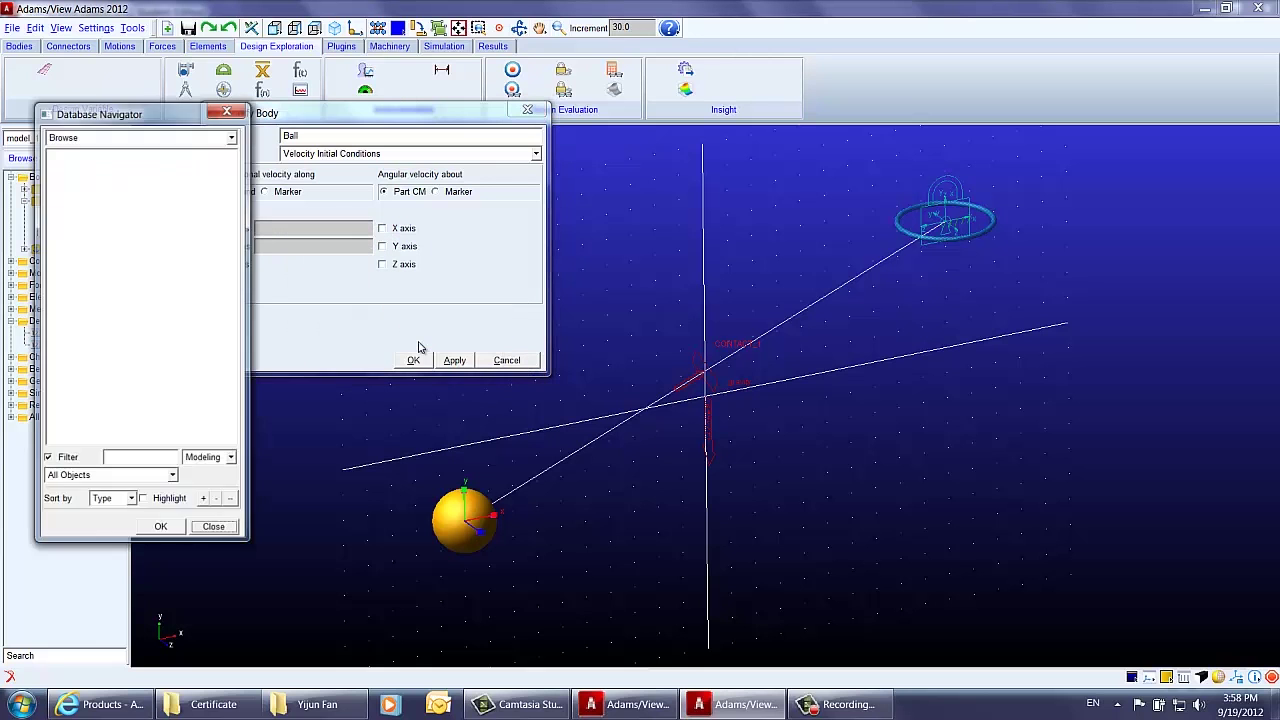
{"action": "left_click", "coordinate": [100, 166]}
{"action": "left_click", "coordinate": [160, 526]}
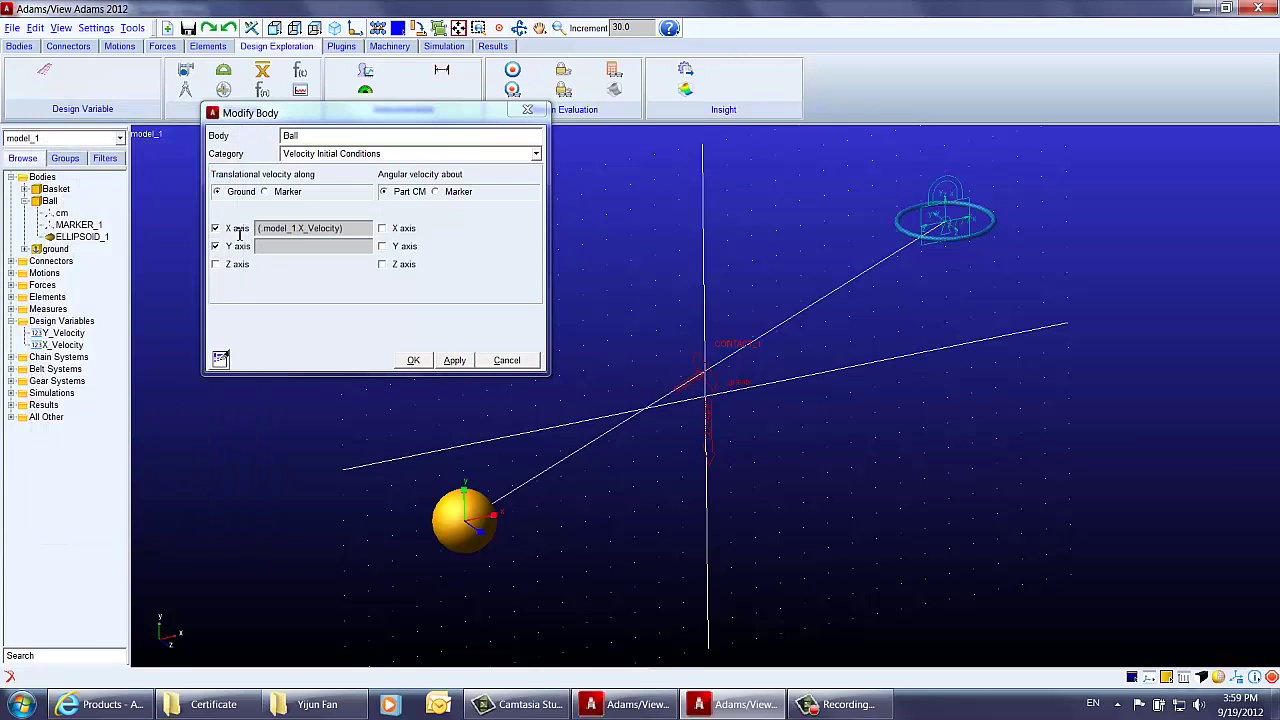
Step: Reference the Y_Velocity design variable for the Ball's initial Y-axis translational velocity and apply the body changes
{"action": "right_click", "coordinate": [300, 246]}
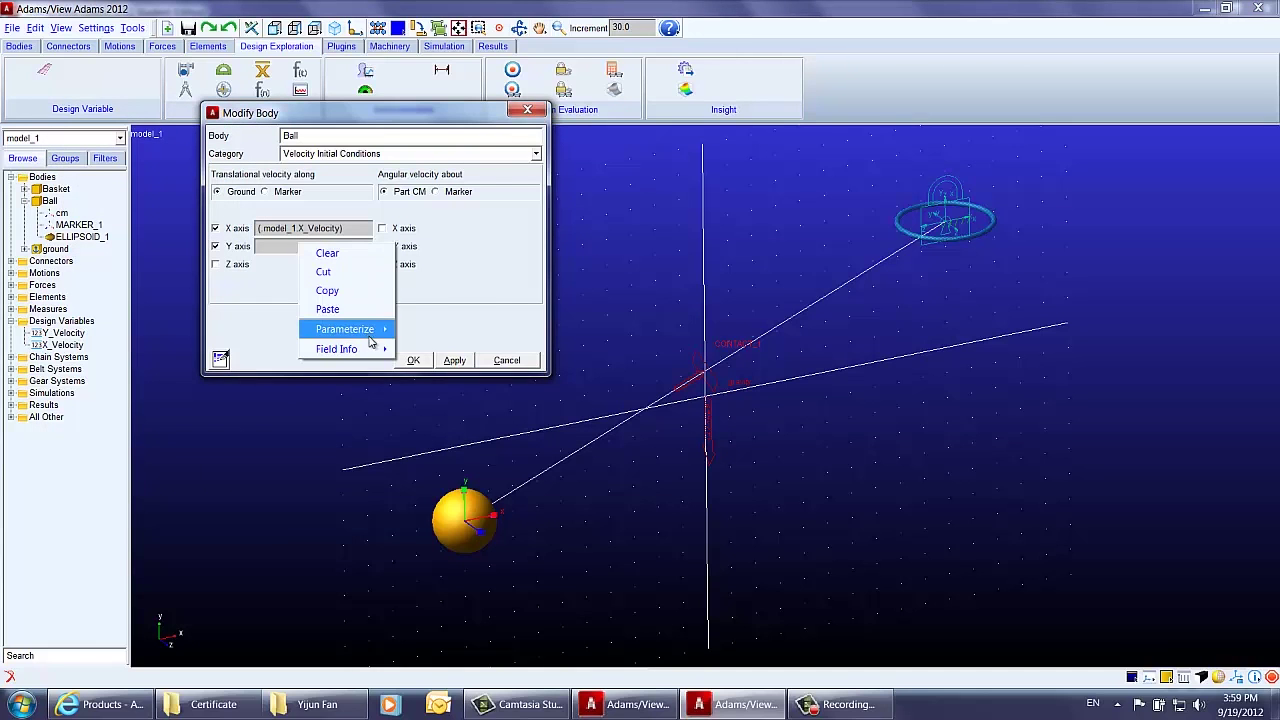
{"action": "mouse_move", "coordinate": [369, 337]}
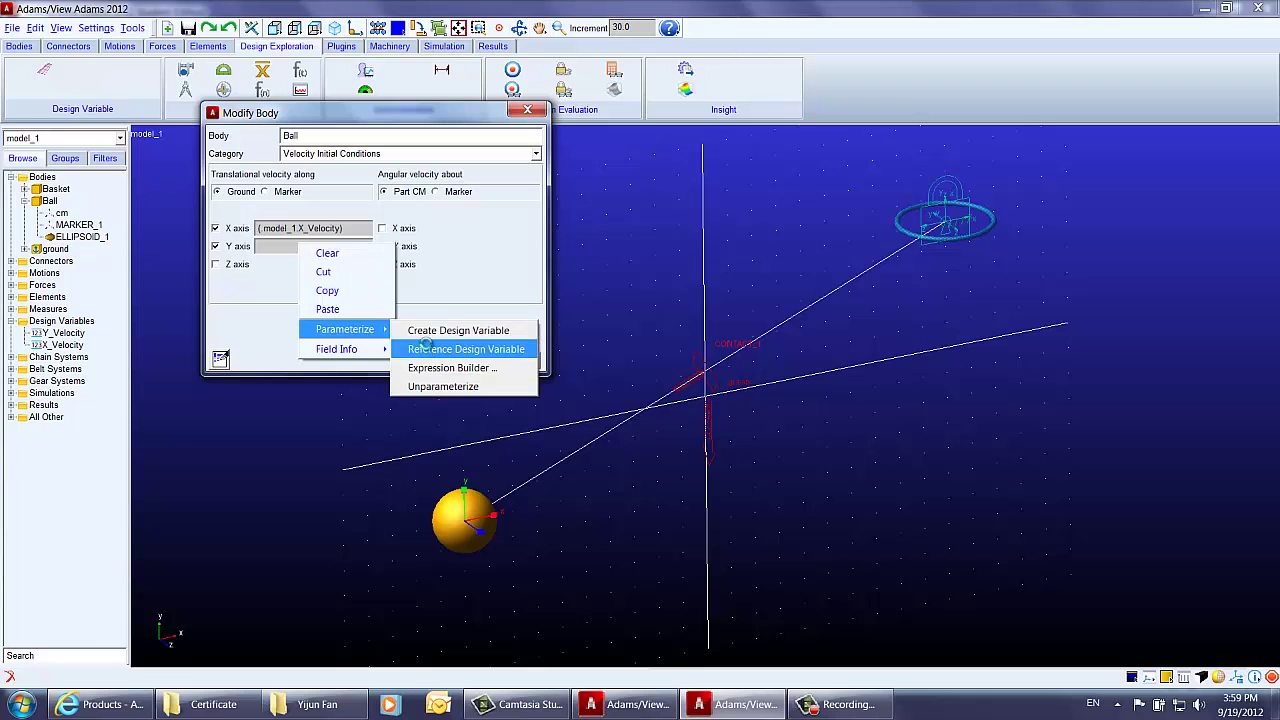
{"action": "left_click", "coordinate": [428, 349]}
{"action": "double_click", "coordinate": [145, 175]}
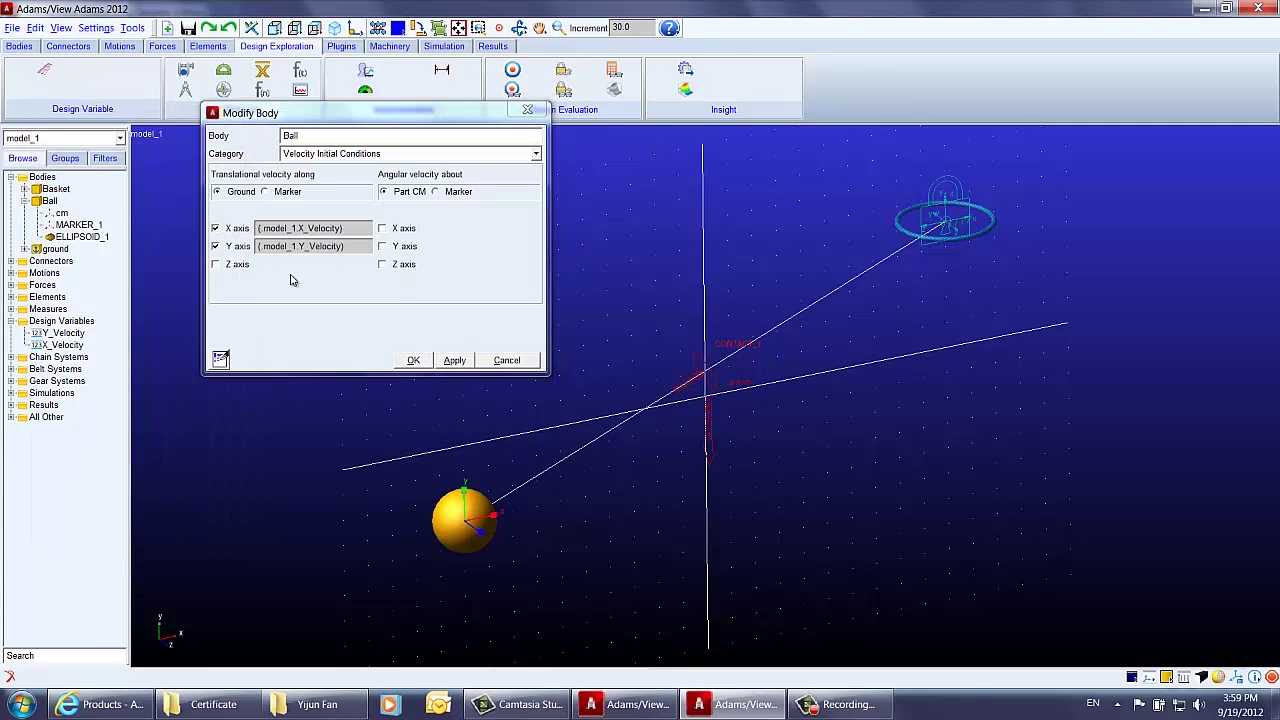
{"action": "left_click", "coordinate": [414, 362]}
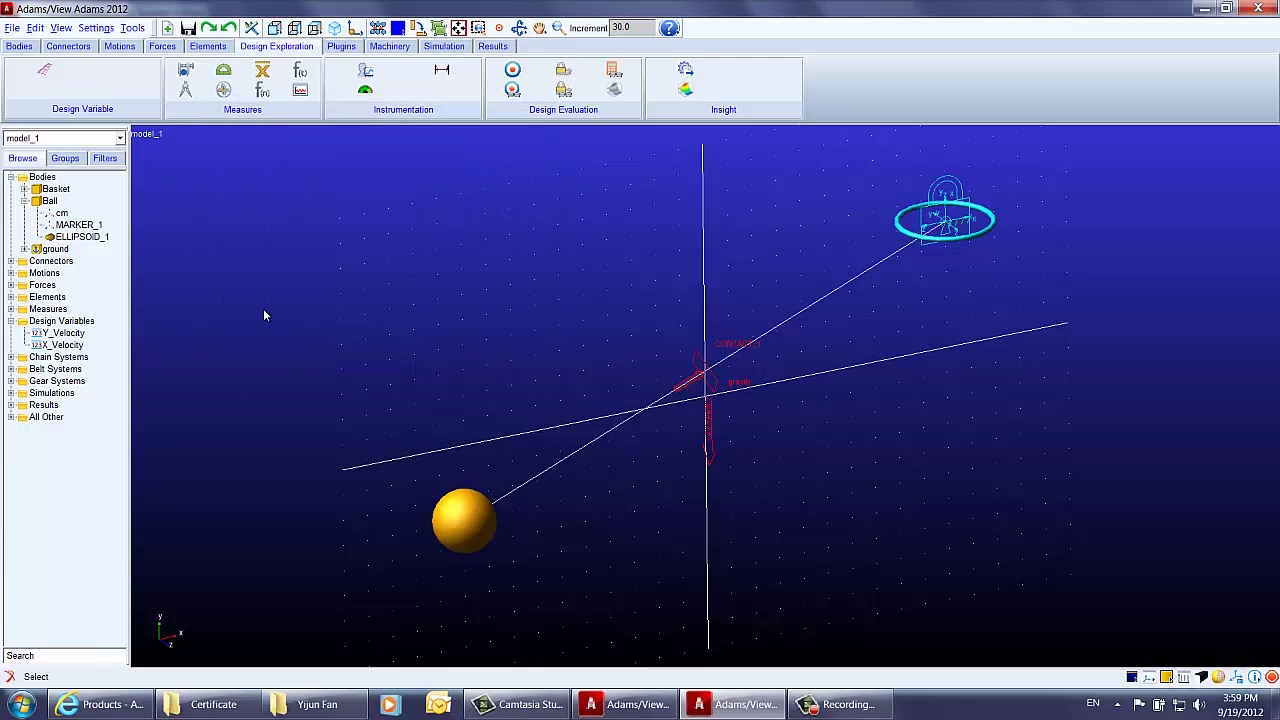
Step: Review the settings of the Y_Velocity design variable, including its standard value and range, without changing them
{"action": "left_click", "coordinate": [76, 337]}
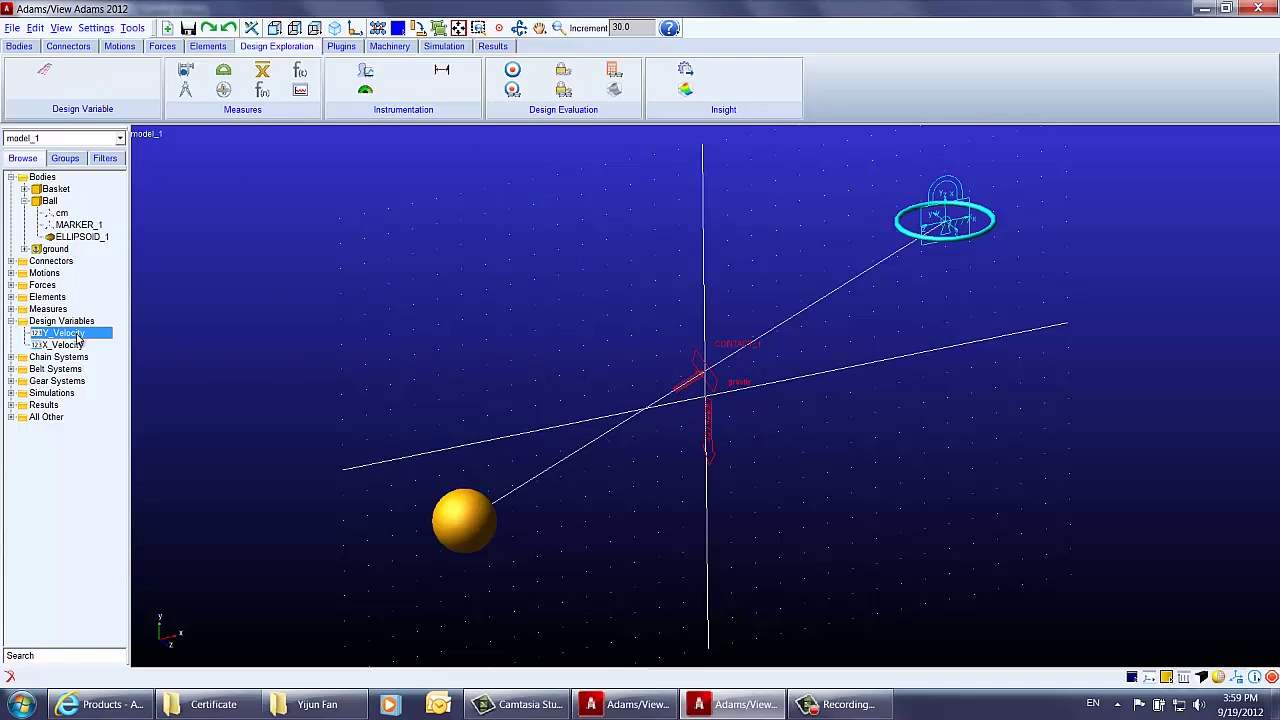
{"action": "right_click", "coordinate": [76, 337]}
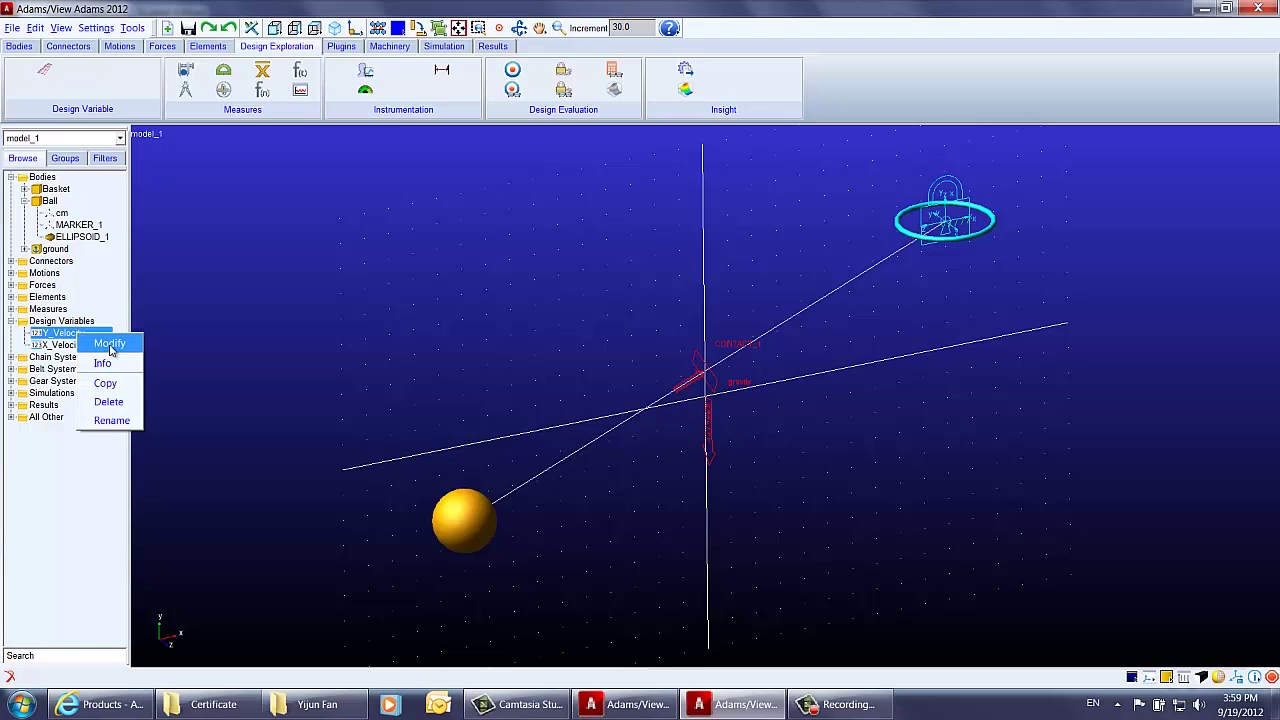
{"action": "left_click", "coordinate": [110, 343]}
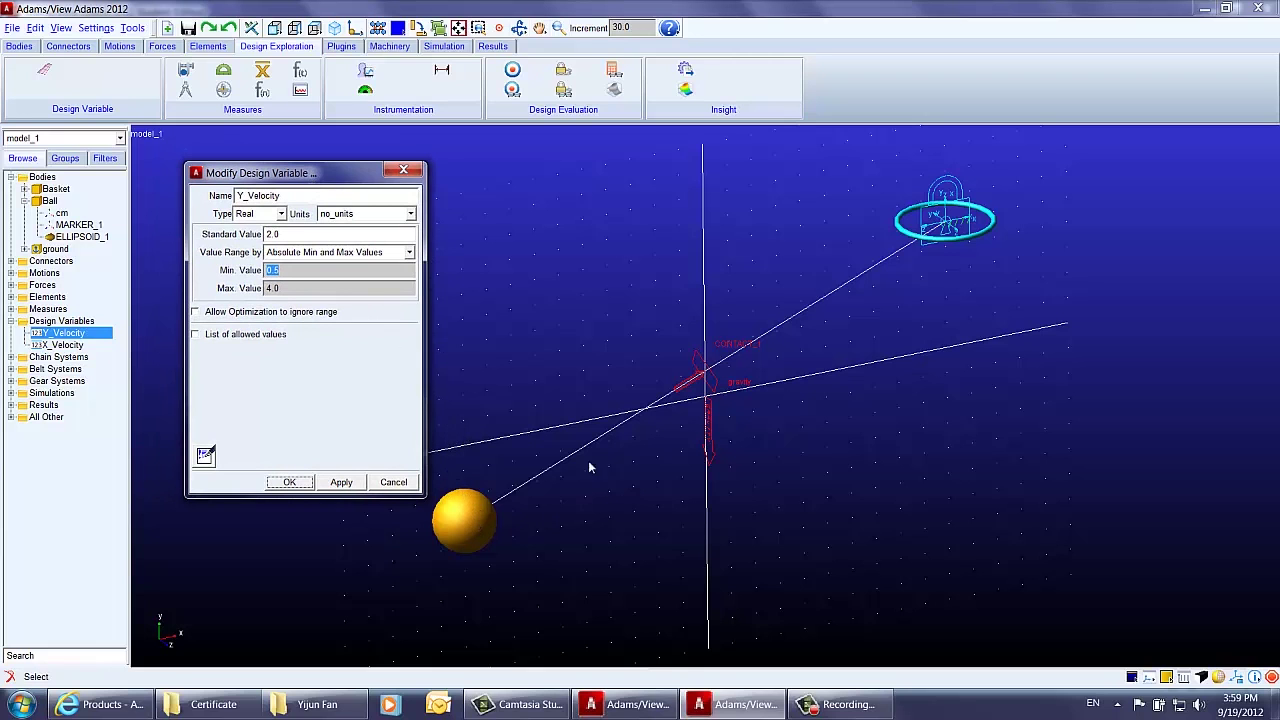
{"action": "left_click", "coordinate": [402, 169]}
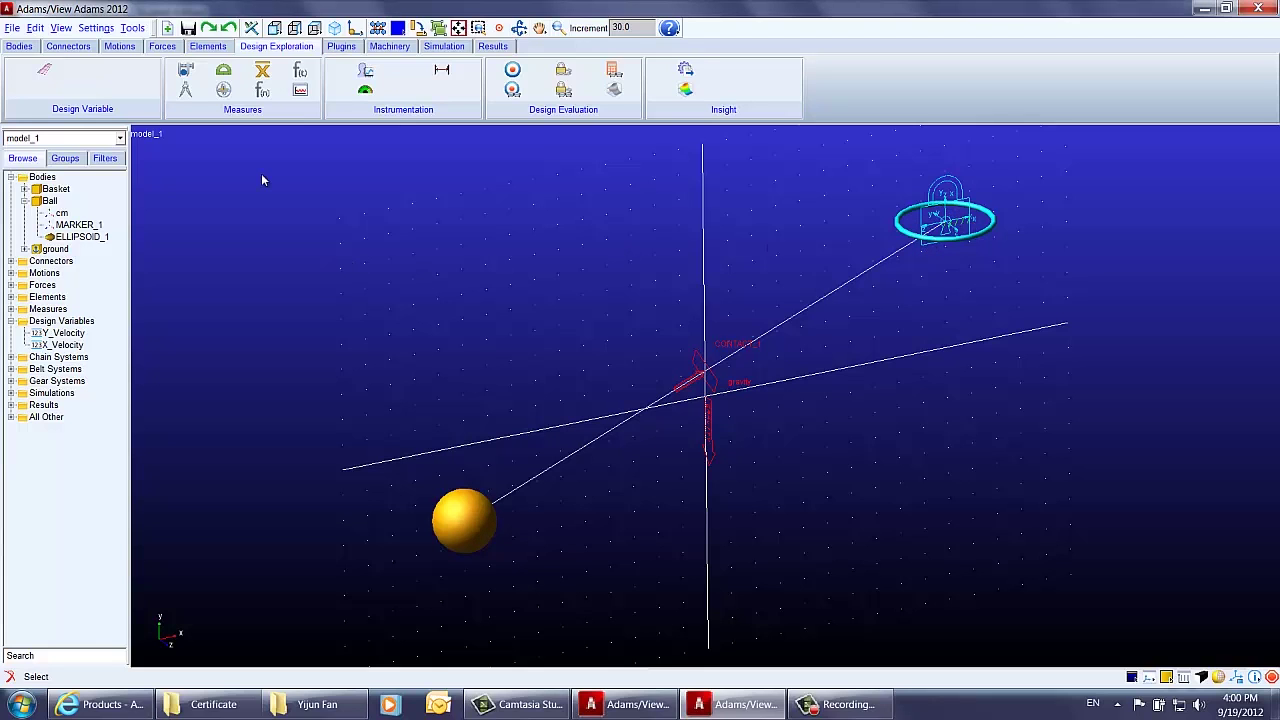
Step: Begin an advanced point-to-point measure and pick the Ball.cm marker as its To Point
{"action": "left_click", "coordinate": [186, 91]}
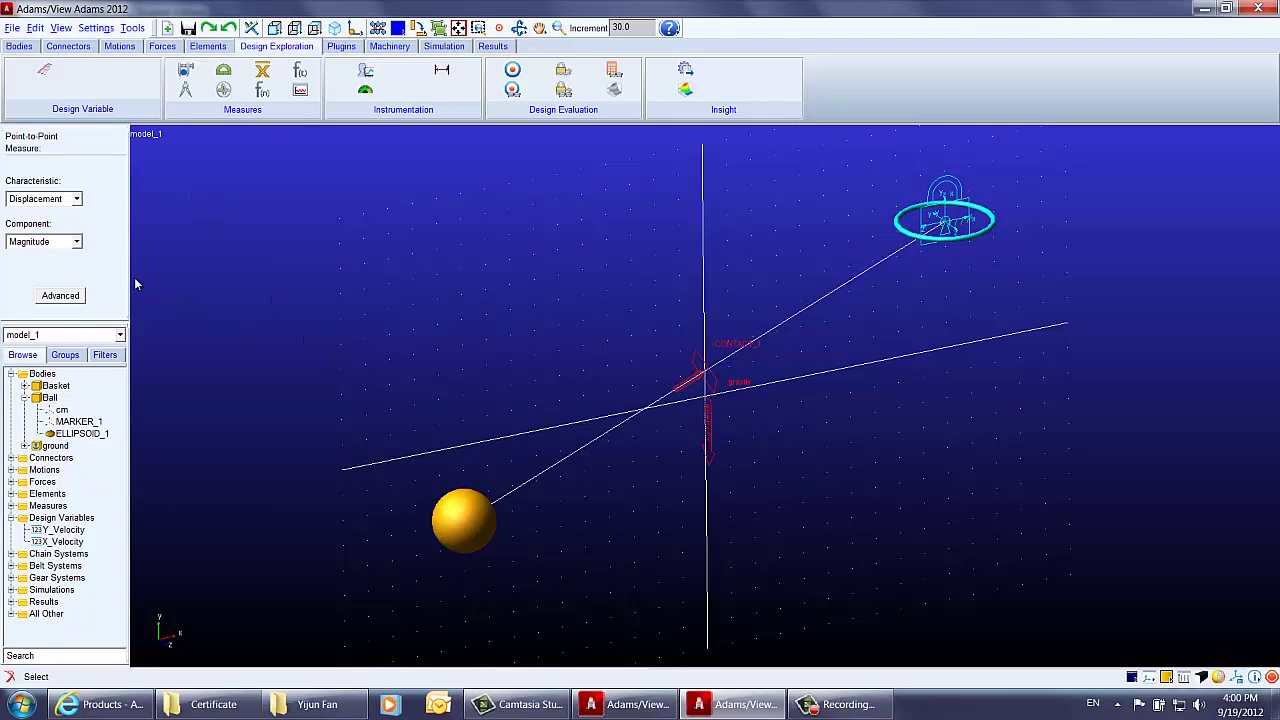
{"action": "left_click", "coordinate": [61, 297]}
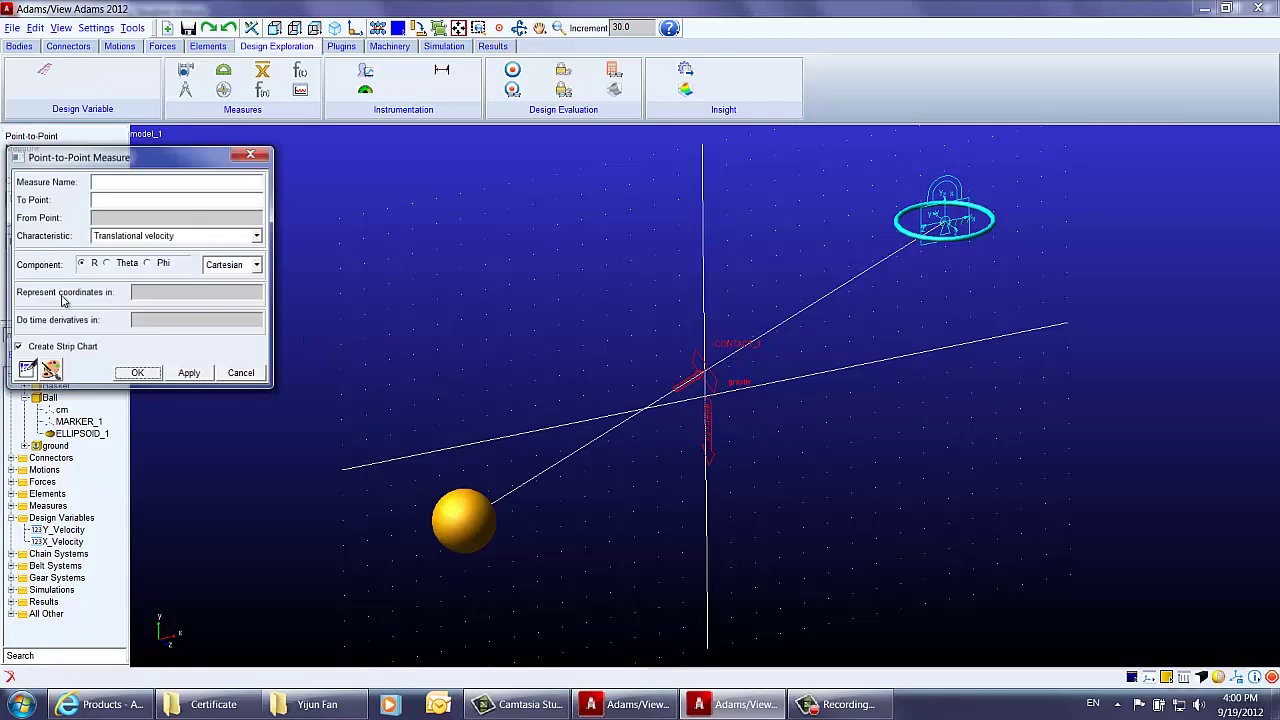
{"action": "left_click", "coordinate": [153, 199]}
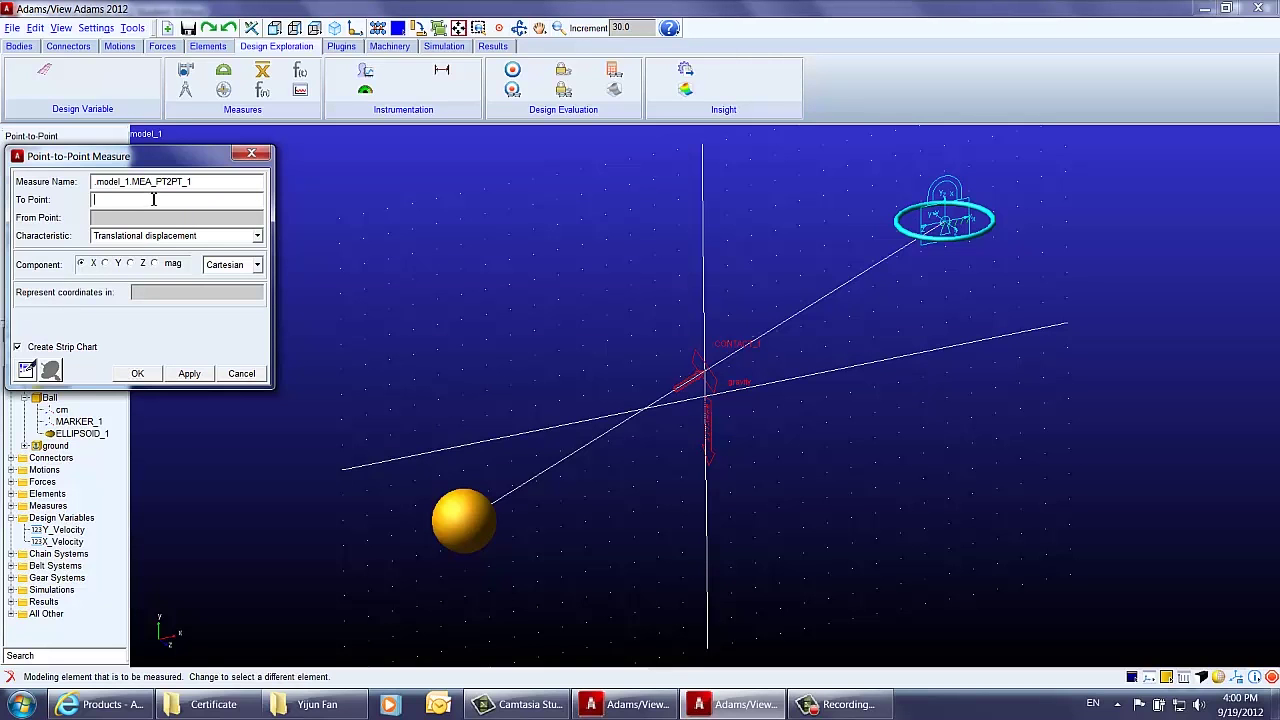
{"action": "right_click", "coordinate": [153, 199]}
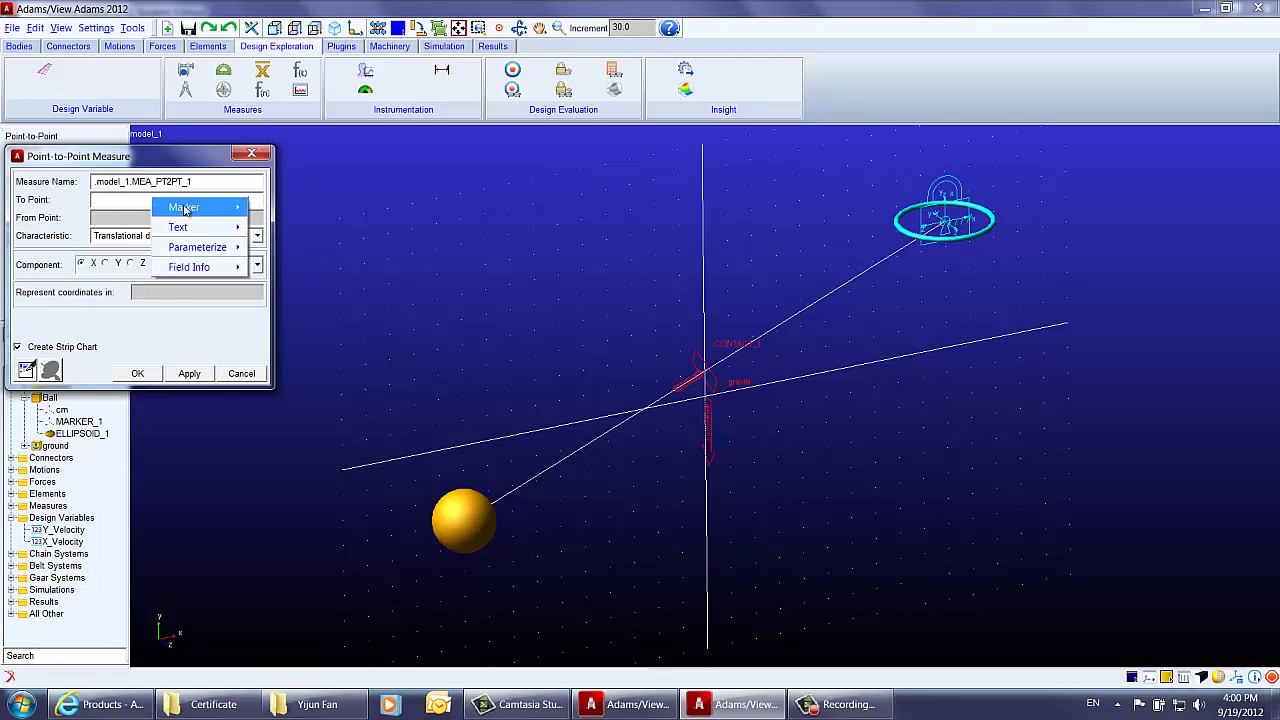
{"action": "mouse_move", "coordinate": [221, 210]}
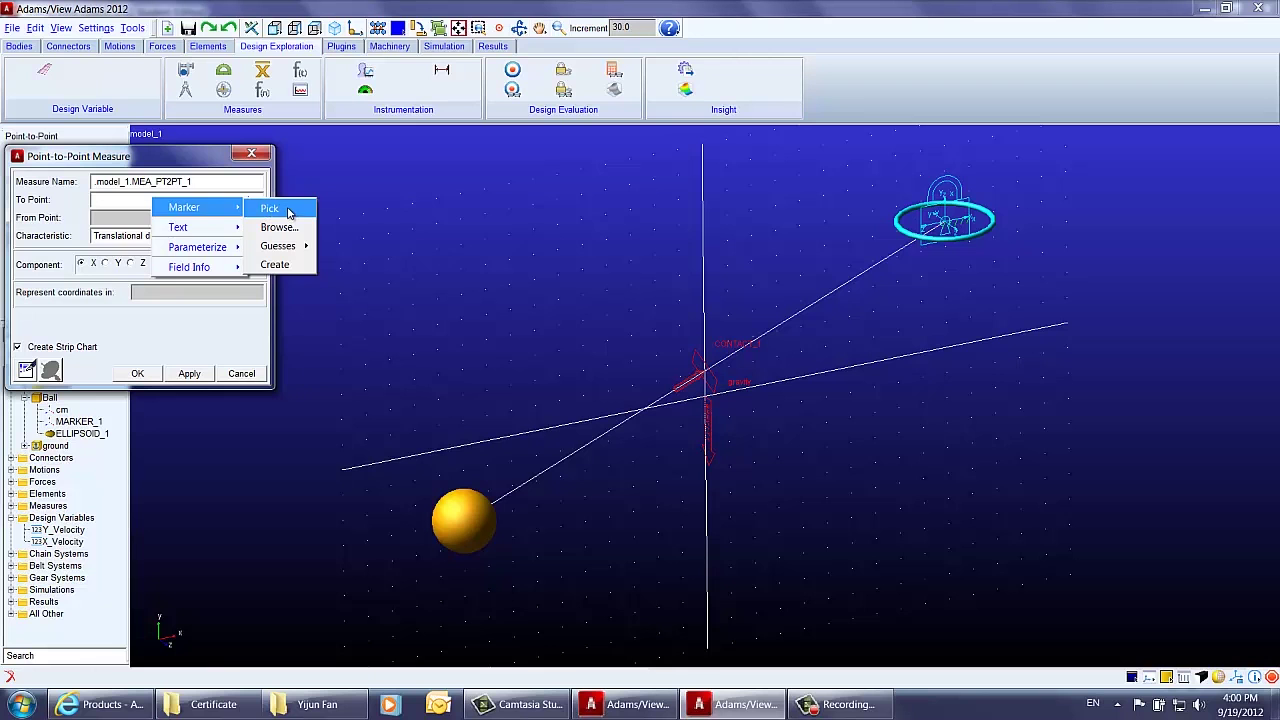
{"action": "left_click", "coordinate": [288, 210]}
{"action": "left_click", "coordinate": [468, 517]}
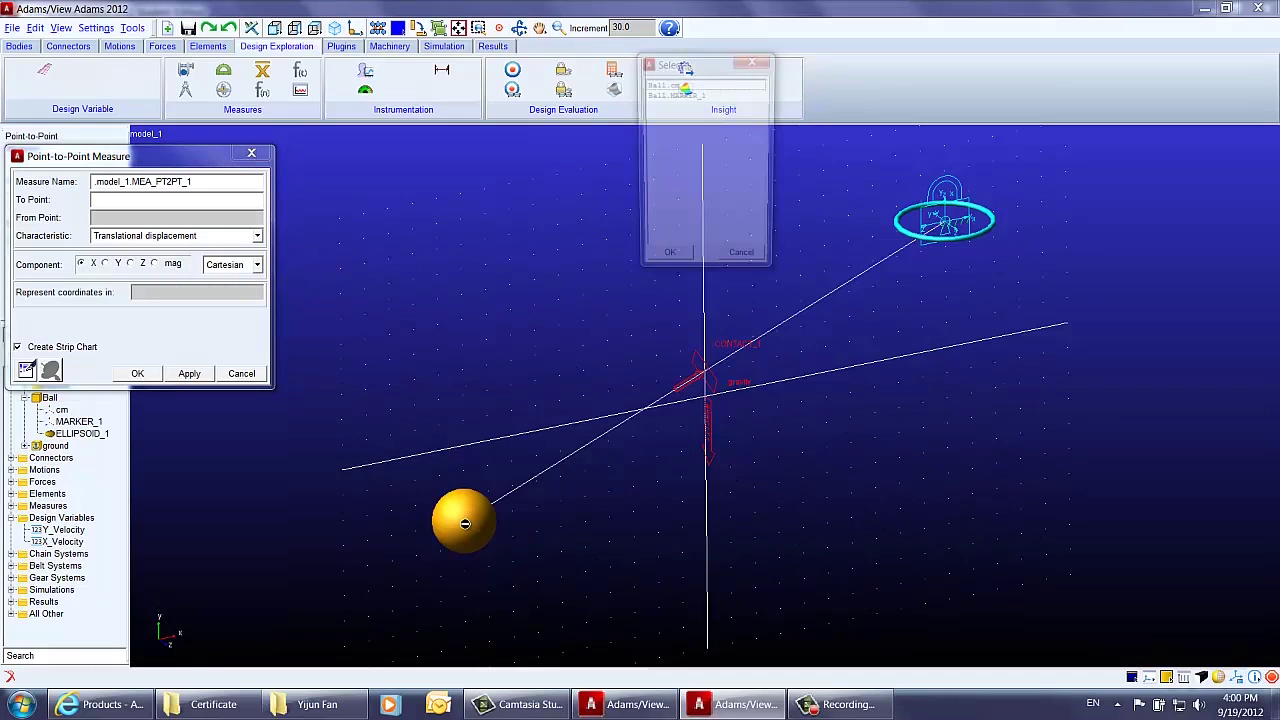
{"action": "left_click", "coordinate": [700, 84]}
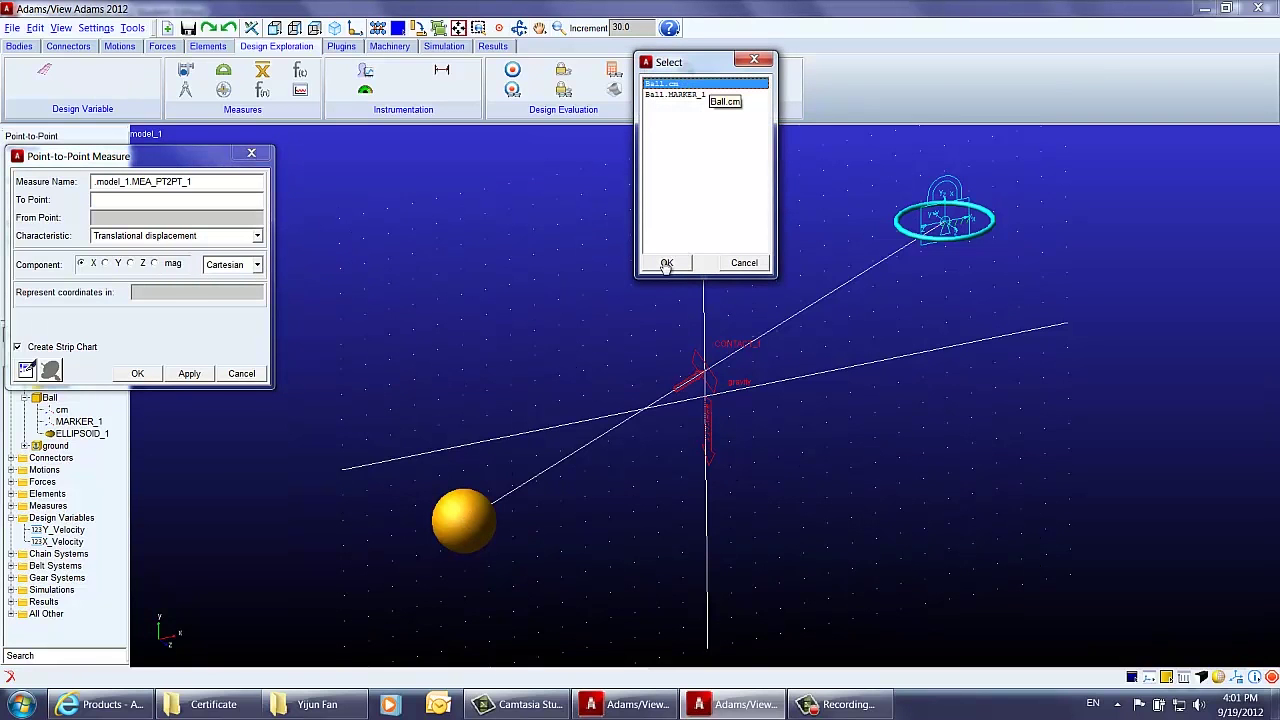
{"action": "left_click", "coordinate": [666, 263]}
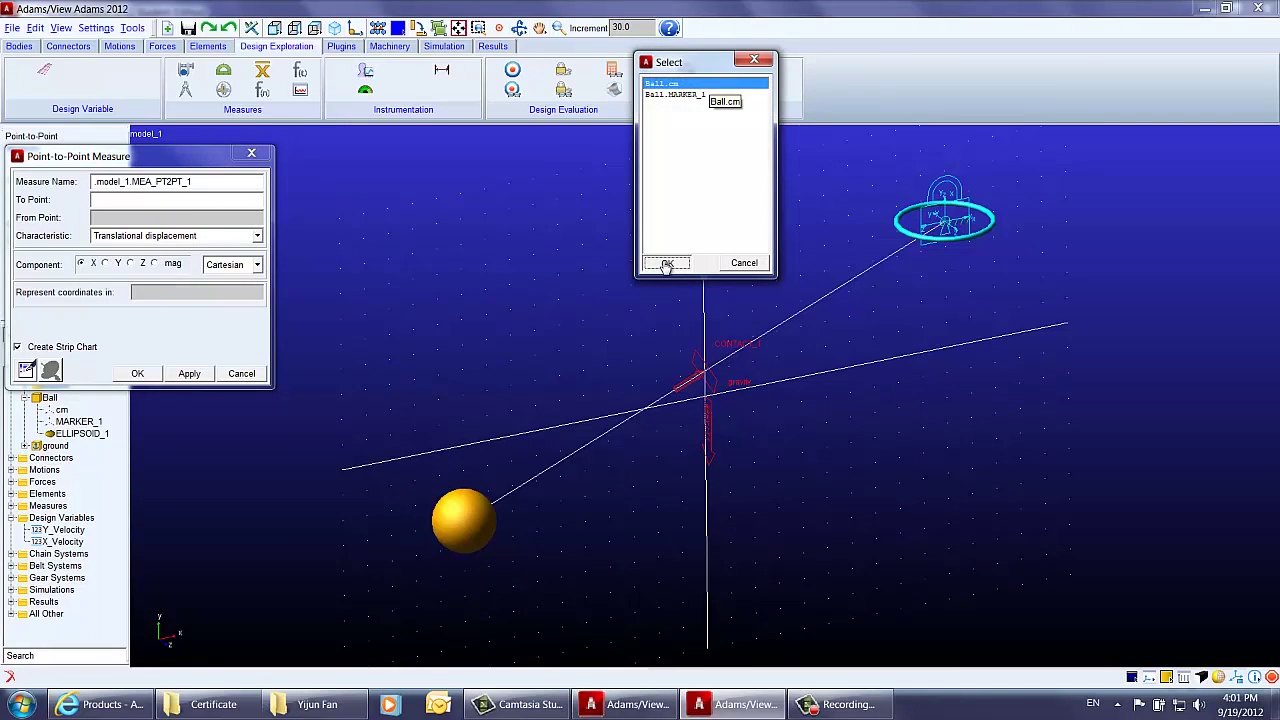
Step: Use the basket's MARKER_2 as the From Point and create the translational displacement magnitude measure with a strip chart
{"action": "right_click", "coordinate": [129, 217]}
{"action": "mouse_move", "coordinate": [215, 226]}
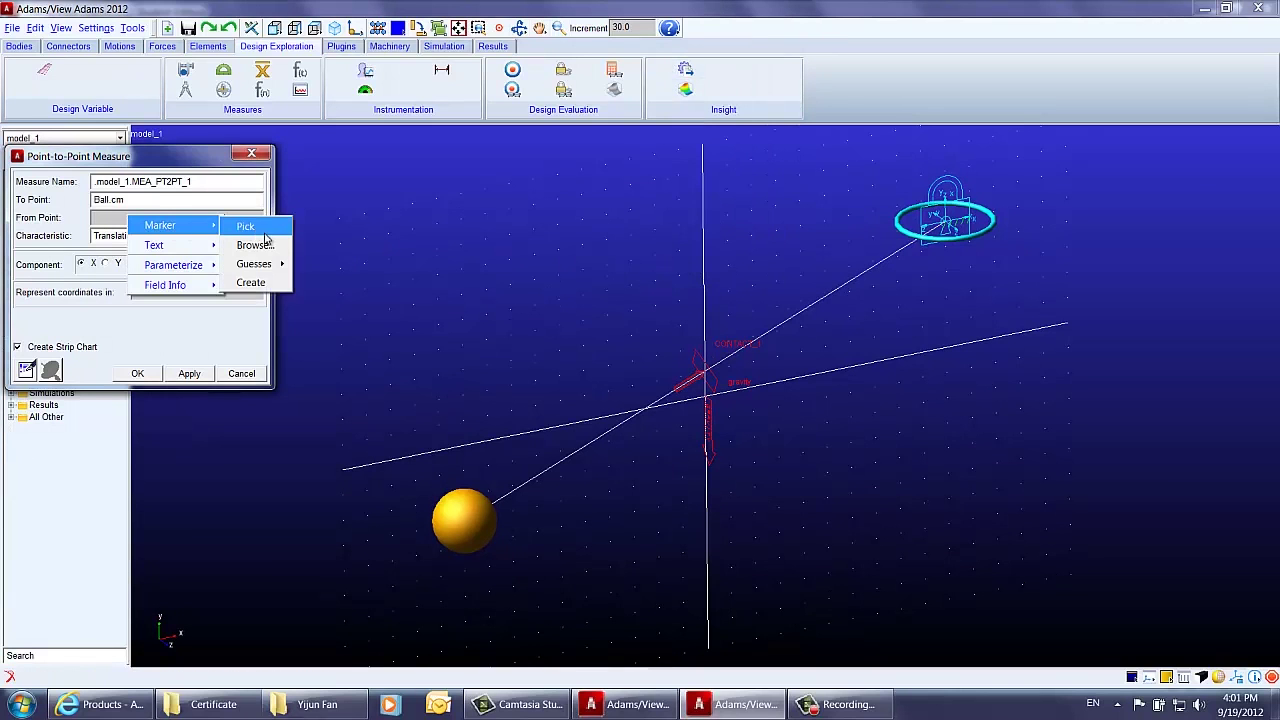
{"action": "left_click", "coordinate": [260, 228]}
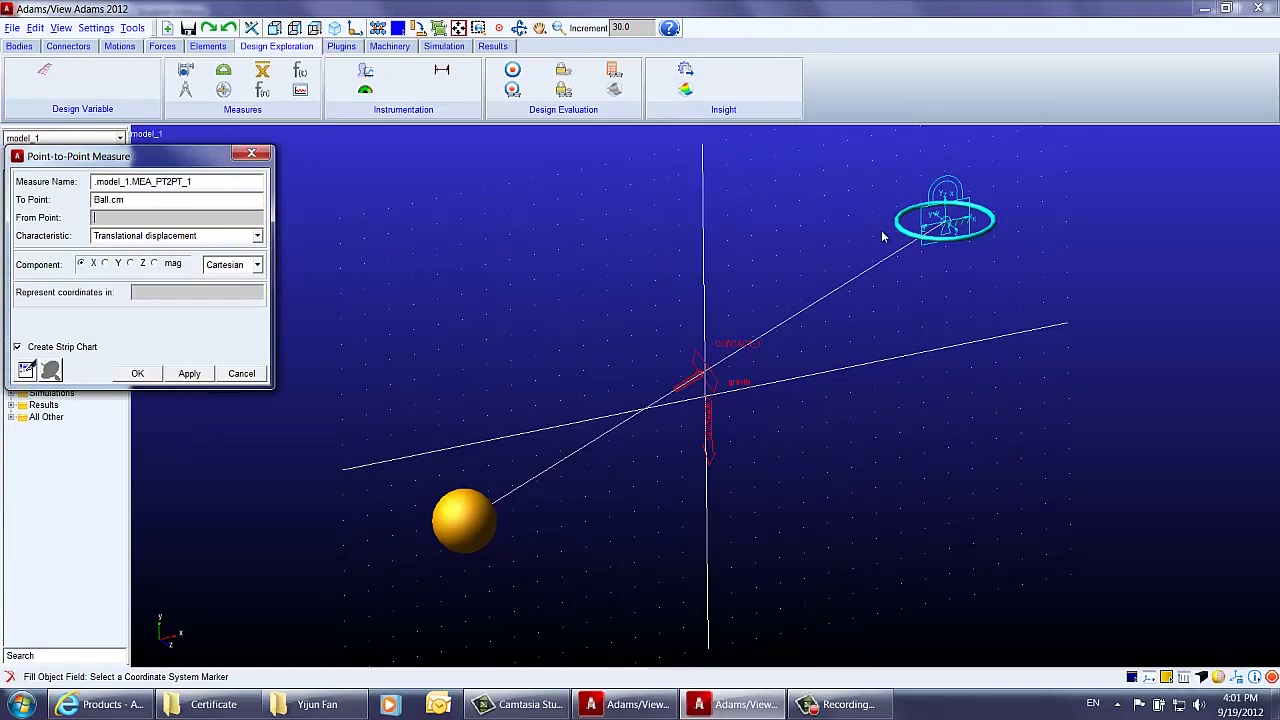
{"action": "left_click", "coordinate": [946, 225]}
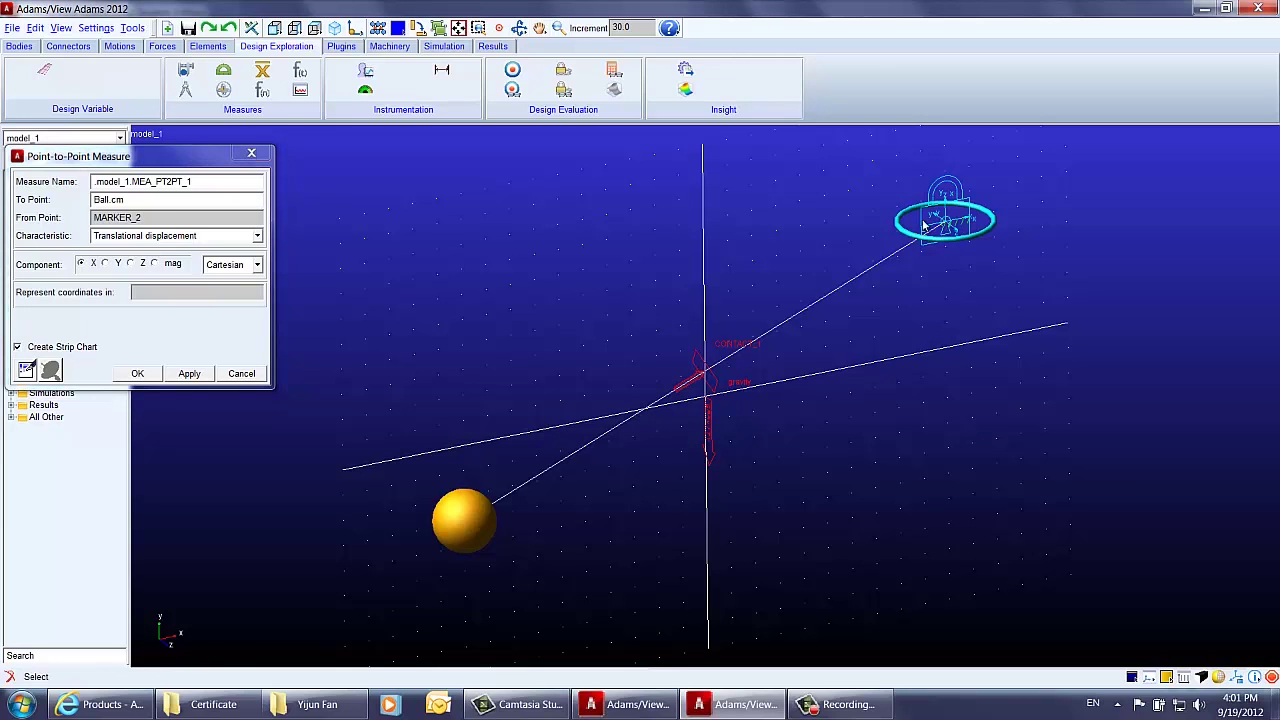
{"action": "left_click", "coordinate": [155, 264]}
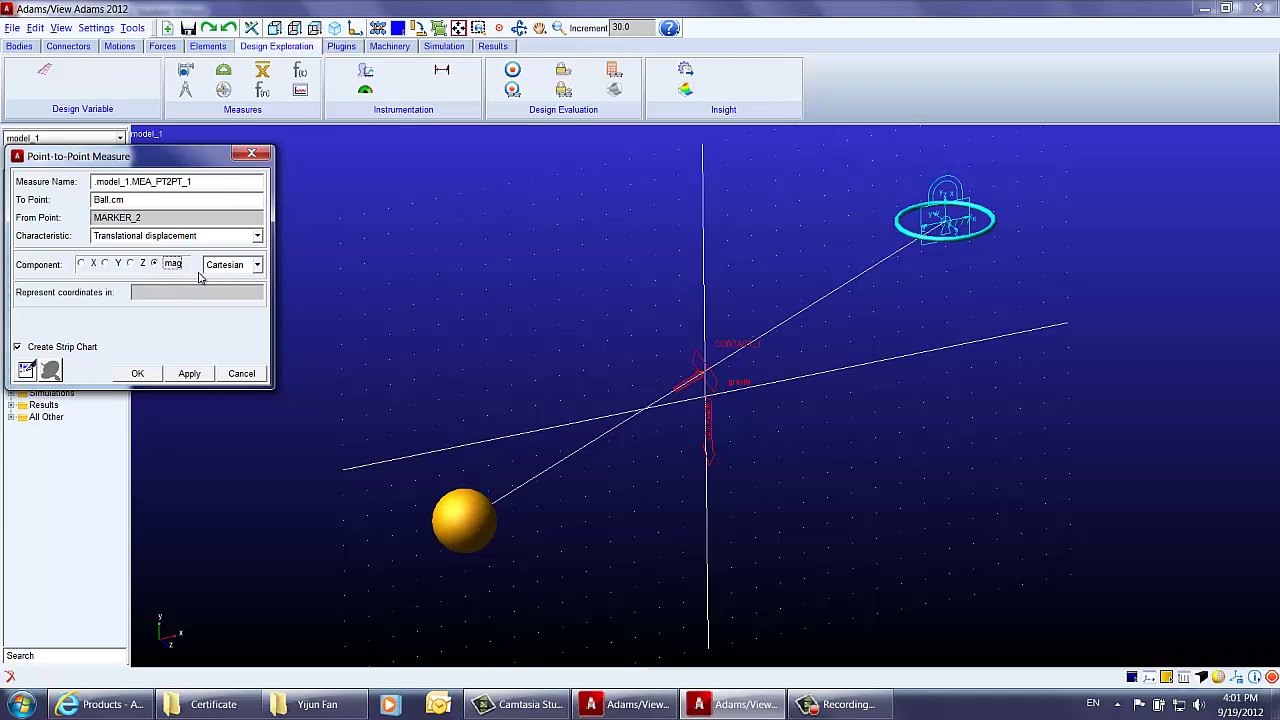
{"action": "left_click", "coordinate": [136, 374]}
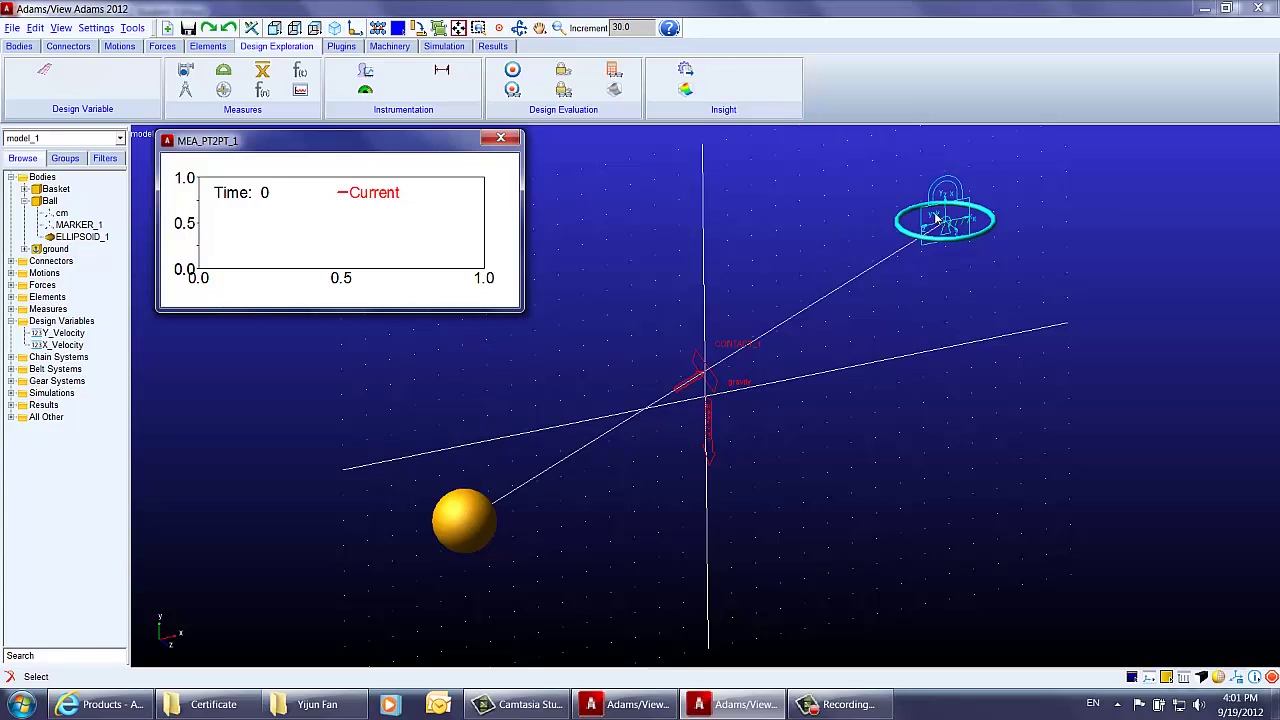
{"action": "left_click_drag", "start_coordinate": [395, 144], "coordinate": [380, 141]}
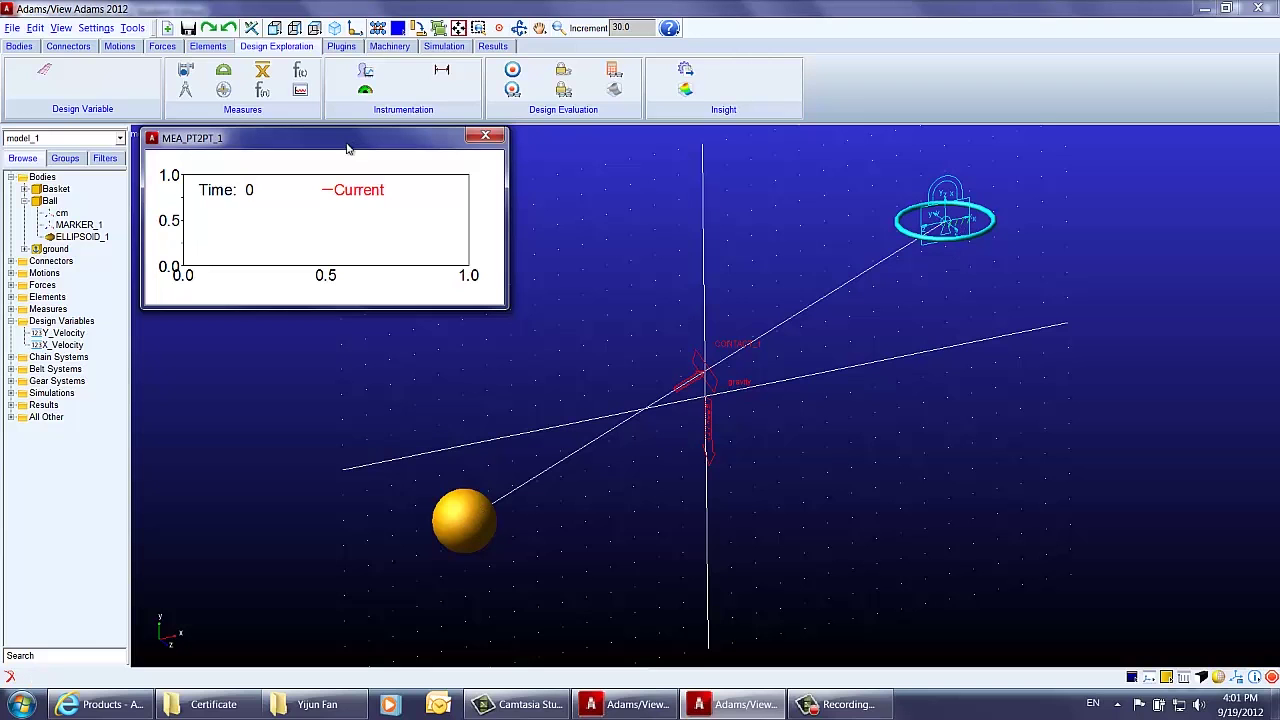
{"action": "left_click_drag", "start_coordinate": [356, 147], "coordinate": [351, 152]}
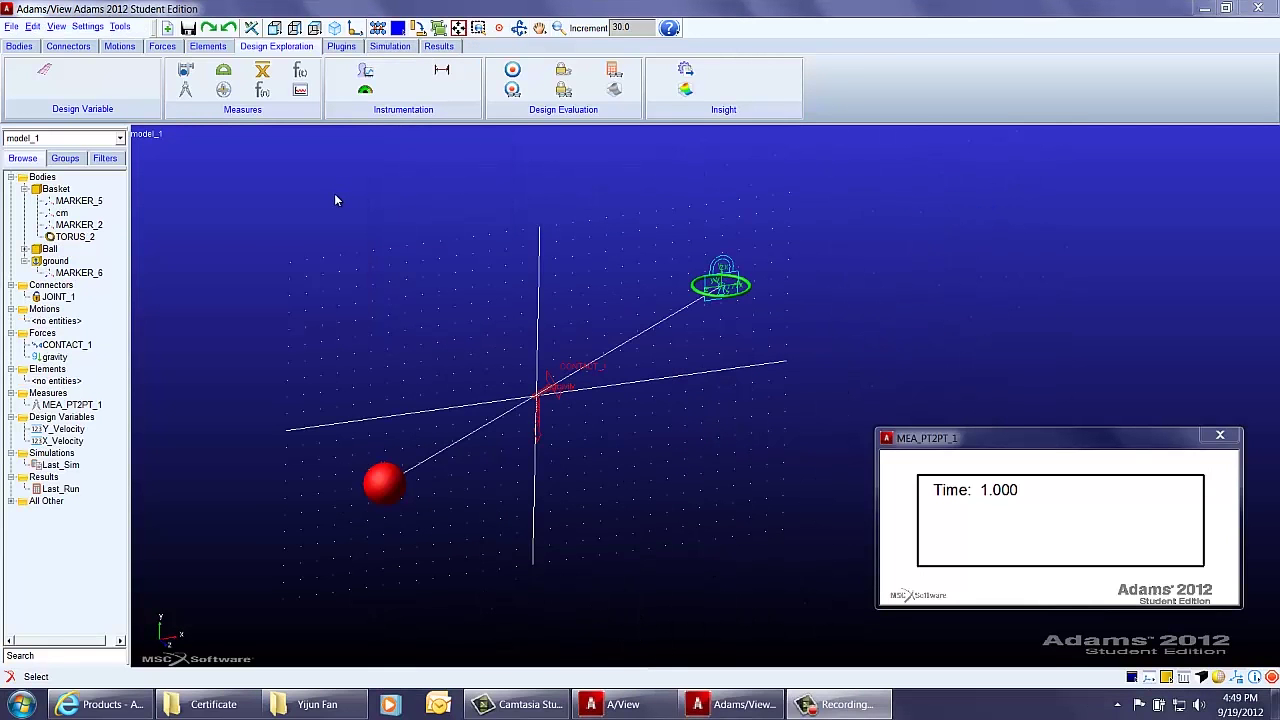
Step: Switch the model's units to the MKS system and dismiss the unit-change messages
{"action": "left_click", "coordinate": [92, 28]}
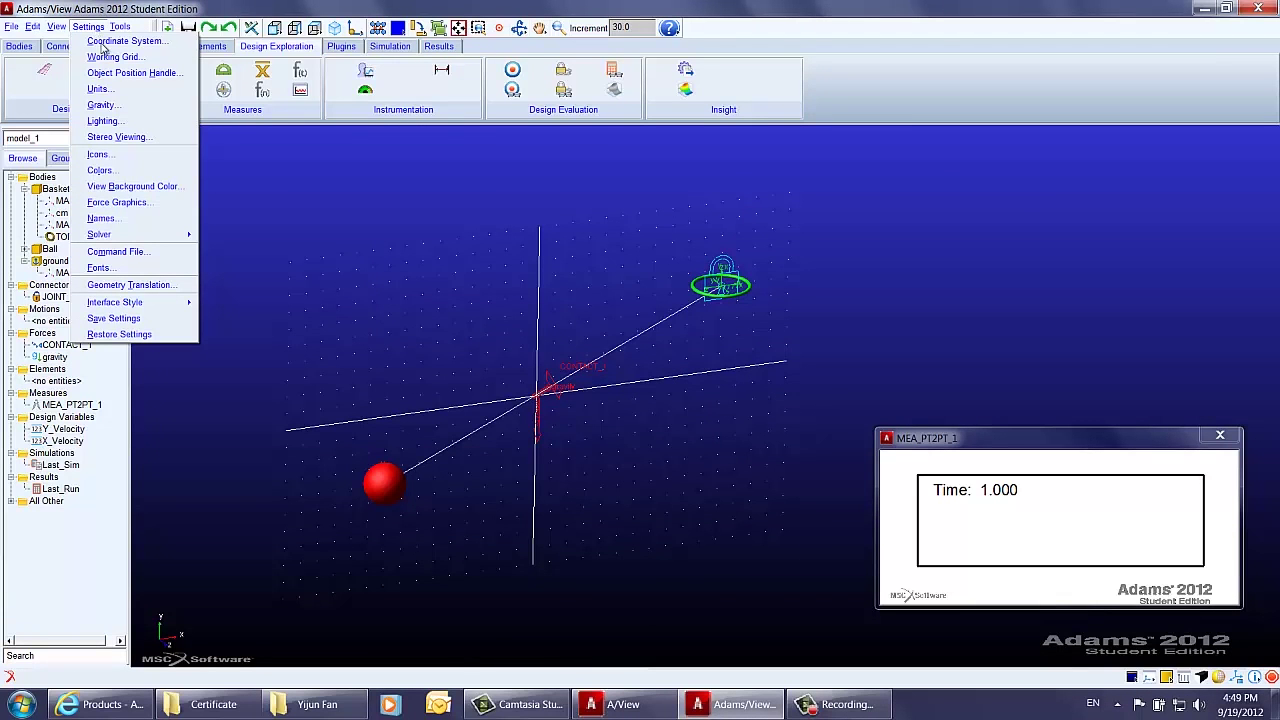
{"action": "left_click", "coordinate": [98, 88]}
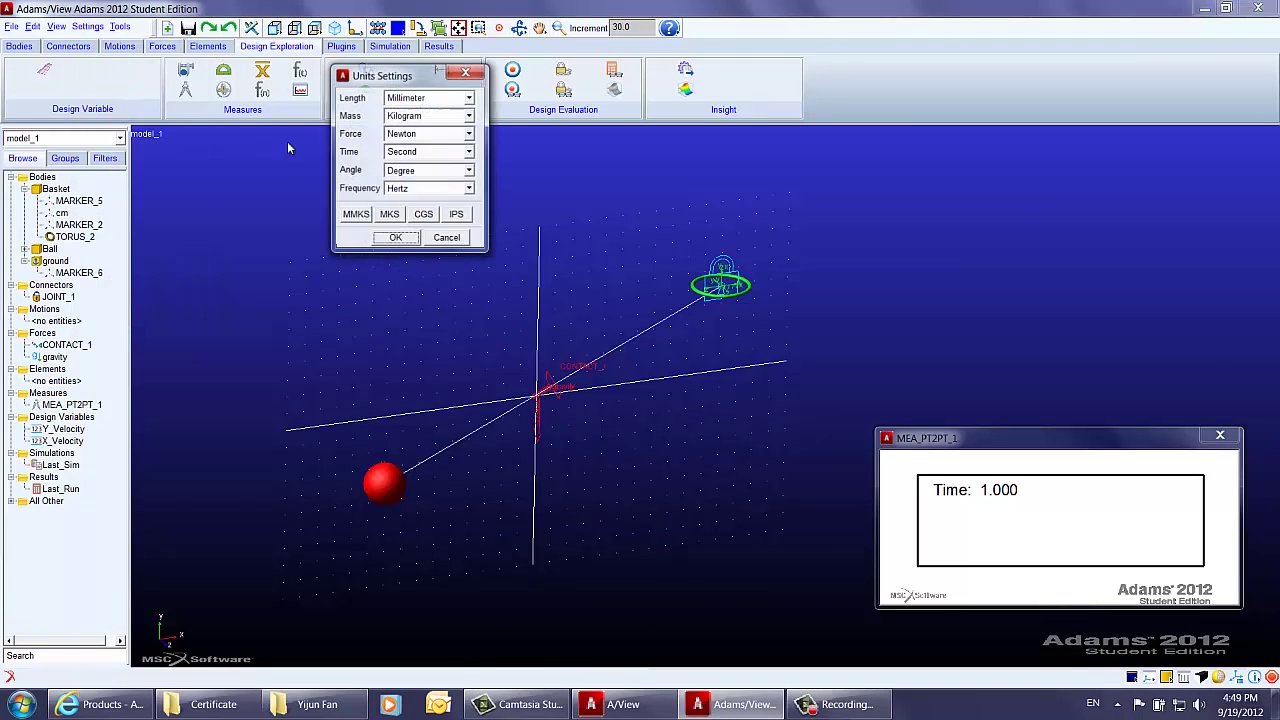
{"action": "left_click", "coordinate": [389, 216]}
{"action": "left_click", "coordinate": [396, 238]}
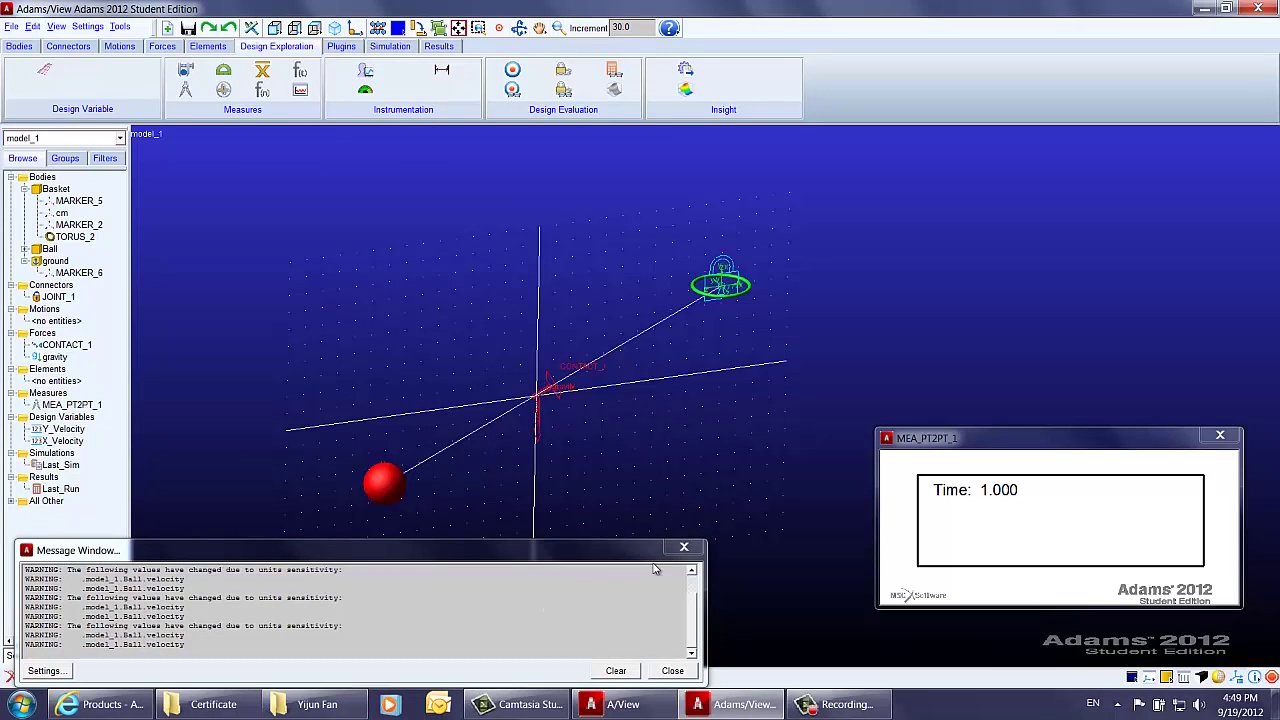
{"action": "left_click", "coordinate": [684, 547]}
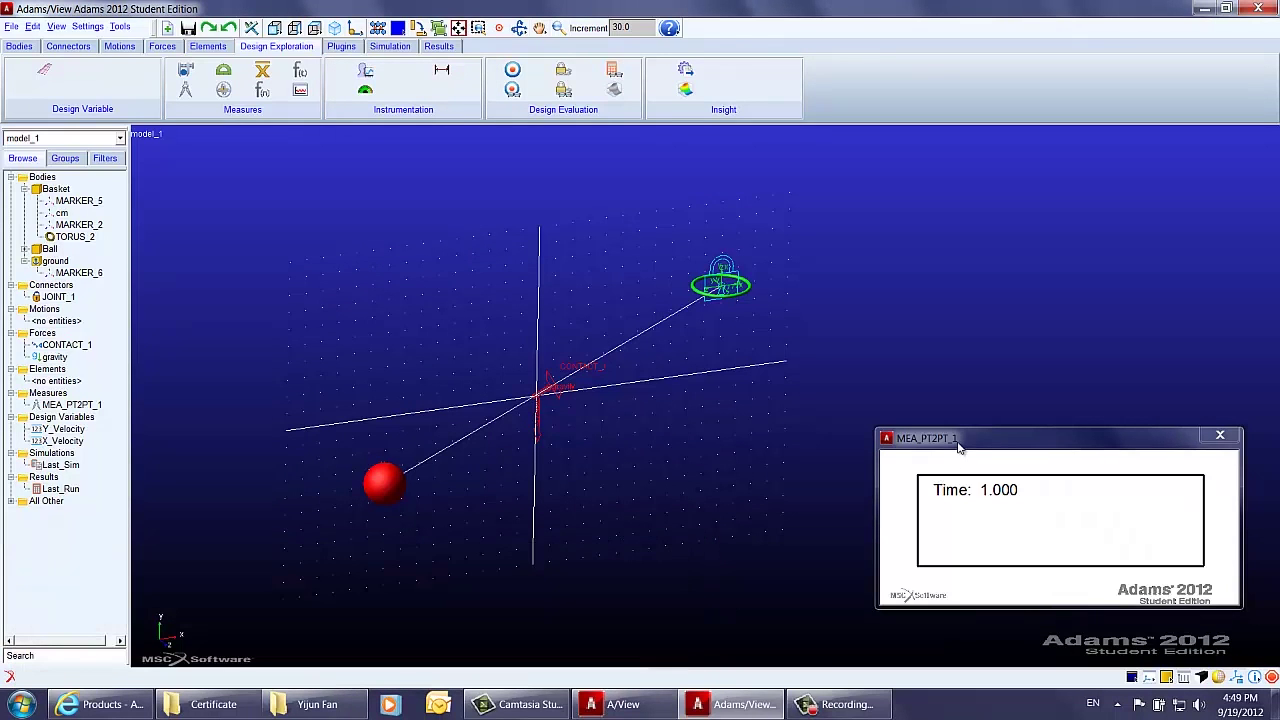
Step: Run an interactive simulation of the ball's motion, then reset the model to its initial state and close the simulation controls
{"action": "left_click_drag", "start_coordinate": [946, 438], "coordinate": [946, 433]}
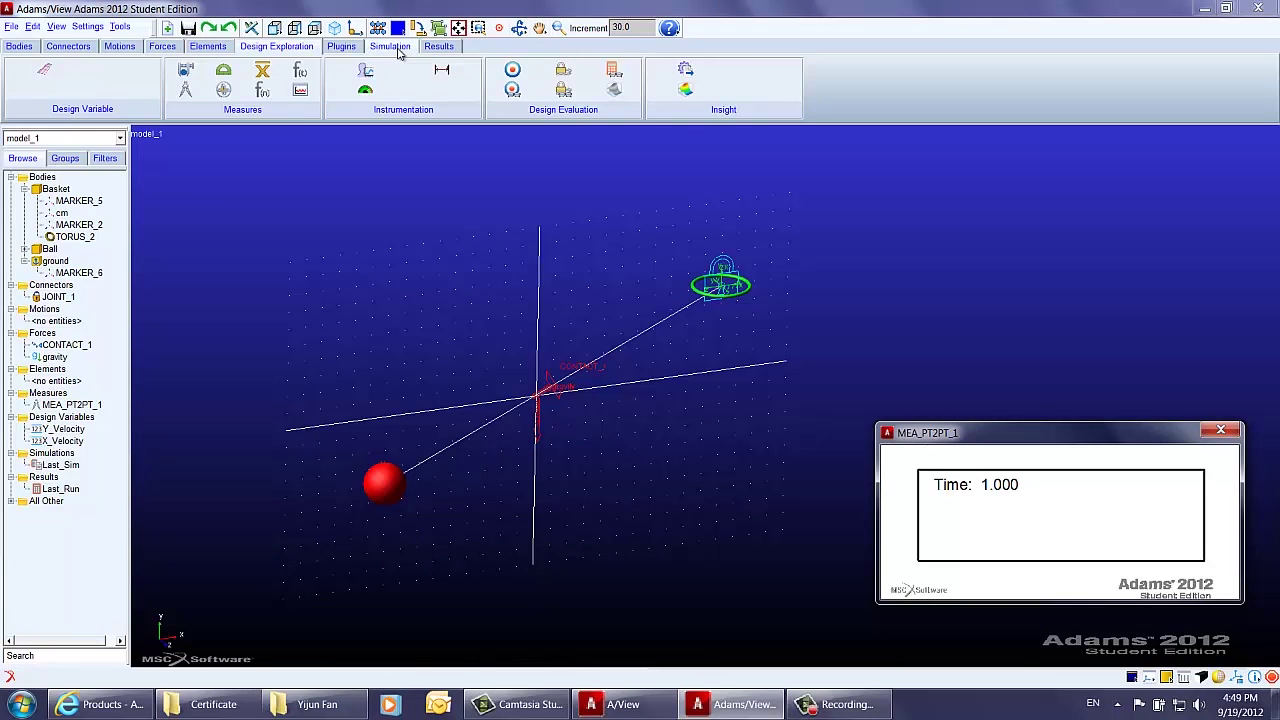
{"action": "left_click", "coordinate": [390, 47]}
{"action": "left_click", "coordinate": [205, 69]}
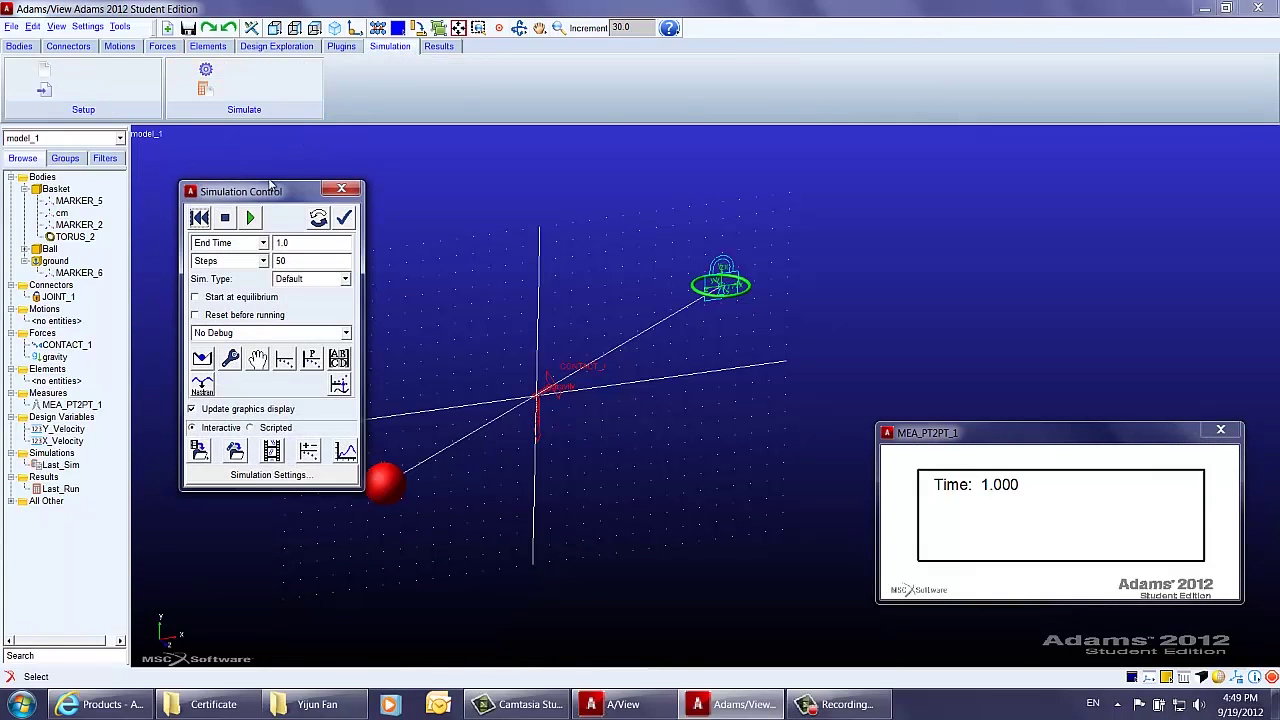
{"action": "left_click_drag", "start_coordinate": [270, 190], "coordinate": [230, 158]}
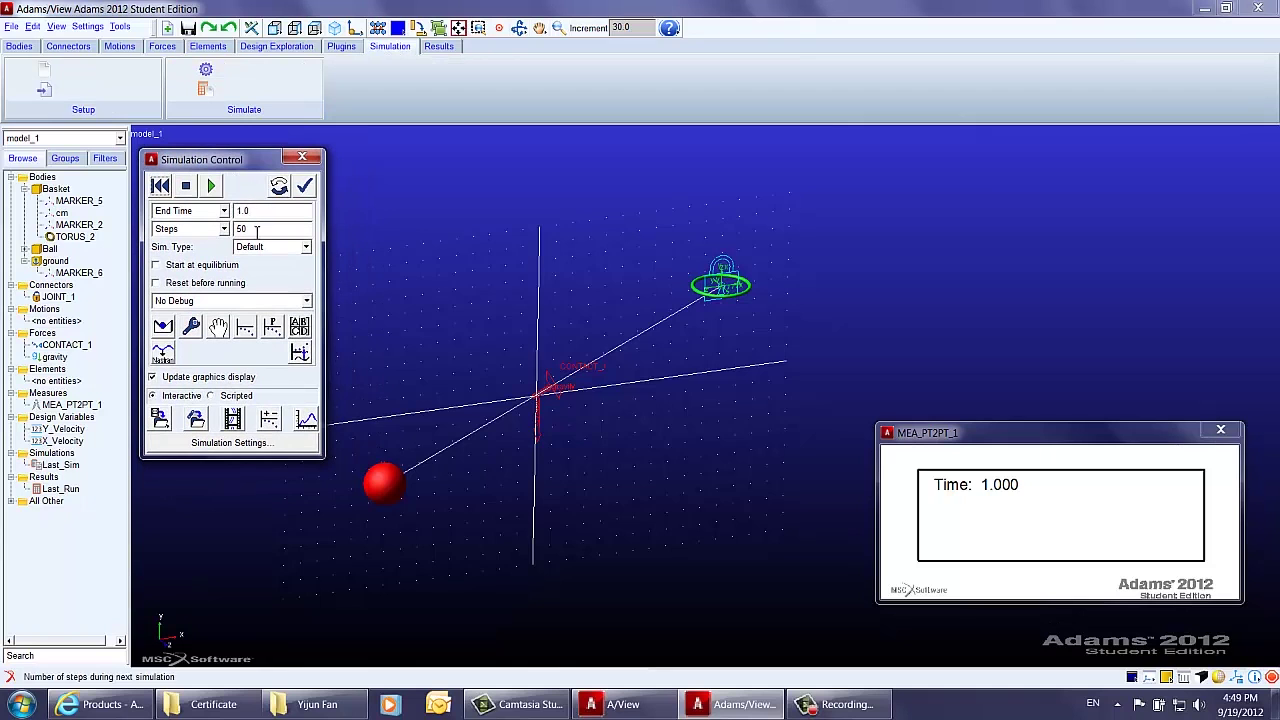
{"action": "left_click", "coordinate": [210, 186]}
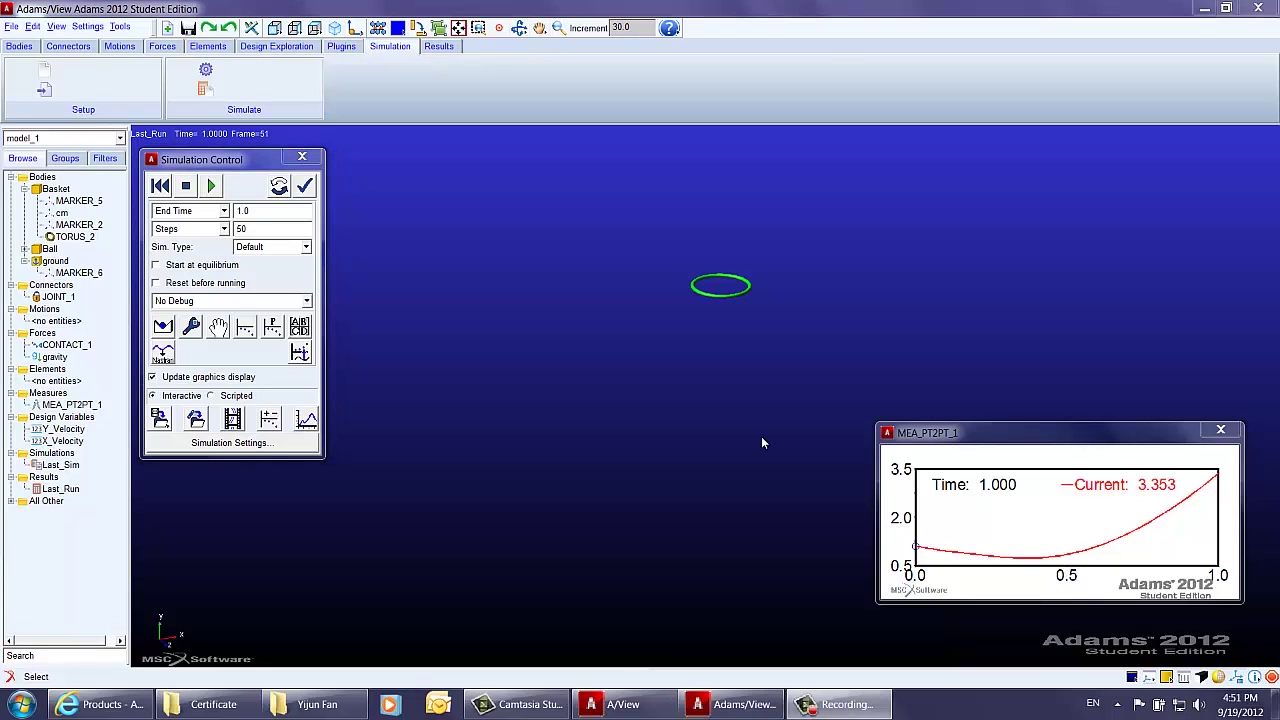
{"action": "left_click", "coordinate": [160, 186]}
{"action": "left_click", "coordinate": [301, 159]}
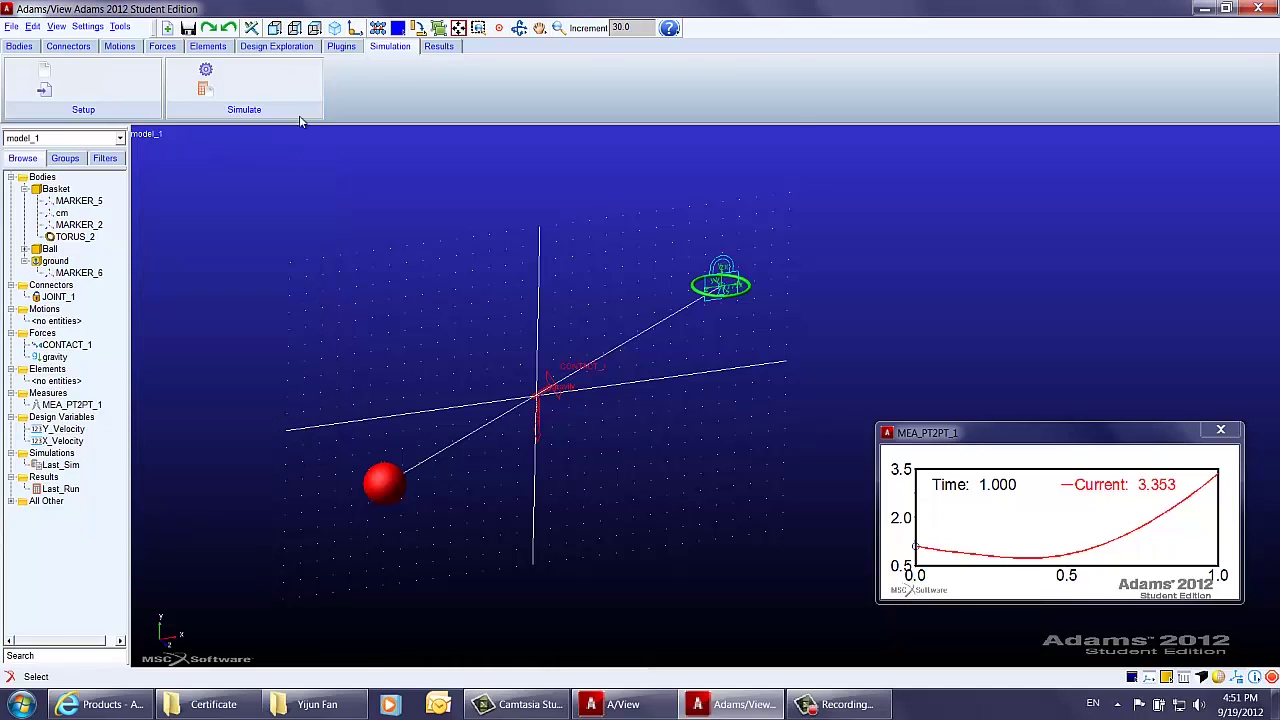
Step: Set up a design evaluation of type Optimization that studies the minimum of the MEA_PT2PT_1 measure
{"action": "left_click", "coordinate": [276, 46]}
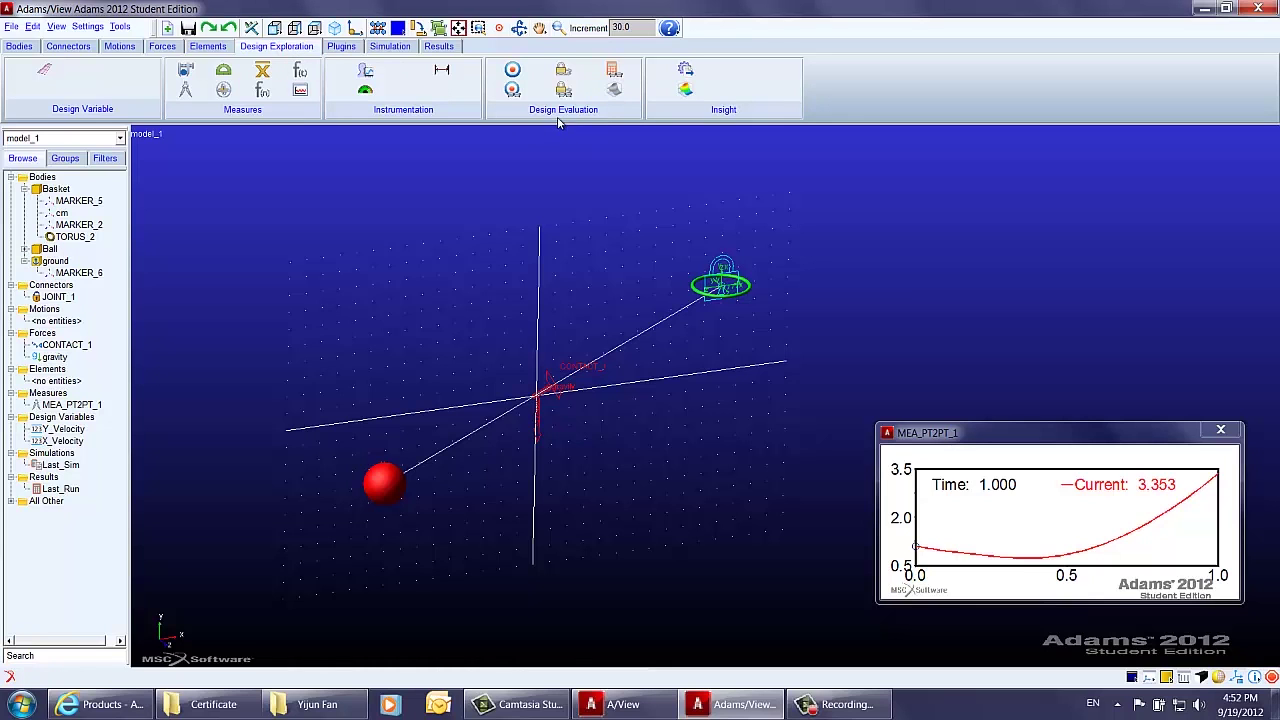
{"action": "left_click", "coordinate": [624, 93]}
{"action": "left_click_drag", "start_coordinate": [268, 172], "coordinate": [257, 160]}
{"action": "left_click", "coordinate": [285, 238]}
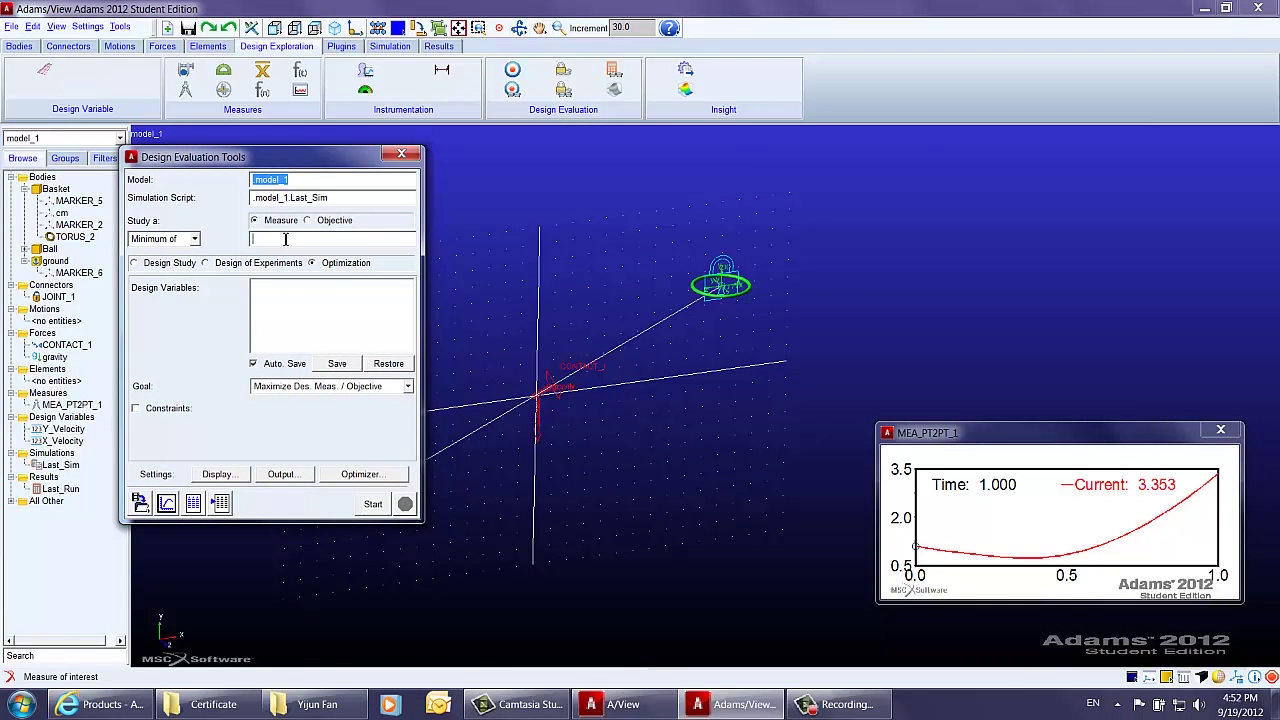
{"action": "left_click", "coordinate": [312, 262]}
{"action": "right_click", "coordinate": [282, 241]}
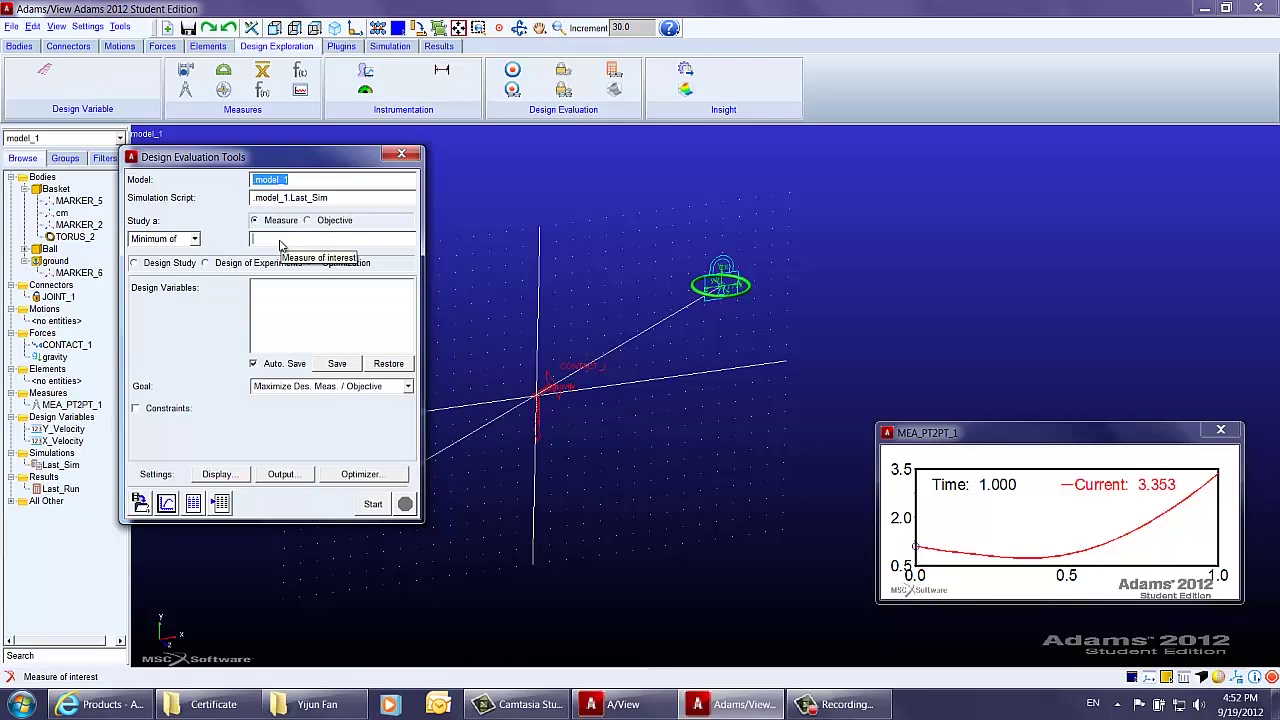
{"action": "mouse_move", "coordinate": [335, 250]}
{"action": "mouse_move", "coordinate": [402, 281]}
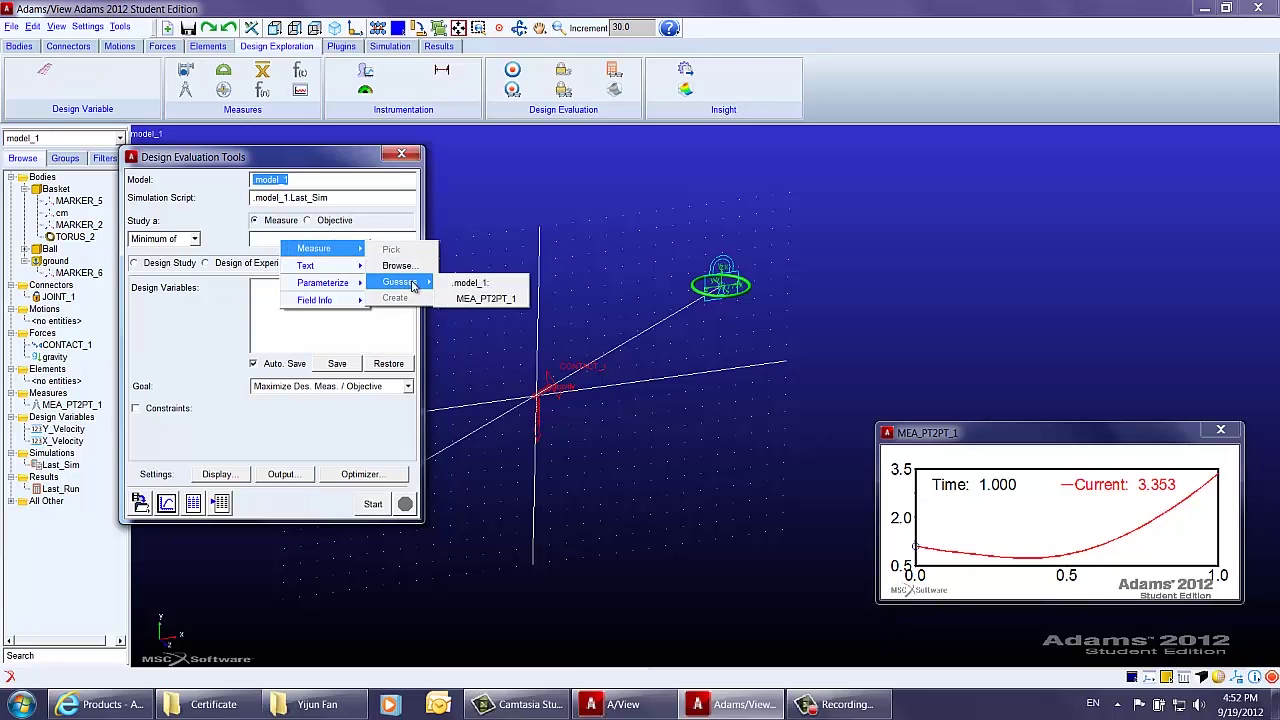
{"action": "left_click", "coordinate": [472, 298]}
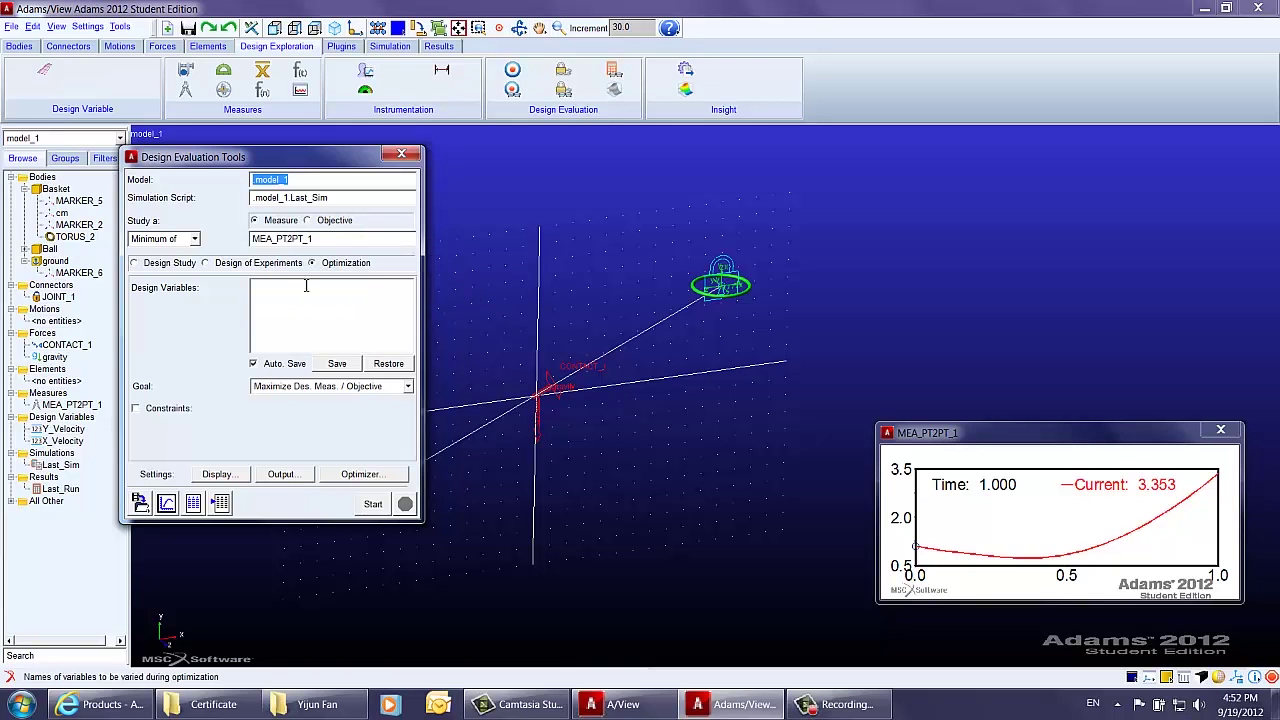
Step: Add X_Velocity to the design variables varied in the optimization
{"action": "right_click", "coordinate": [305, 283]}
{"action": "mouse_move", "coordinate": [321, 296]}
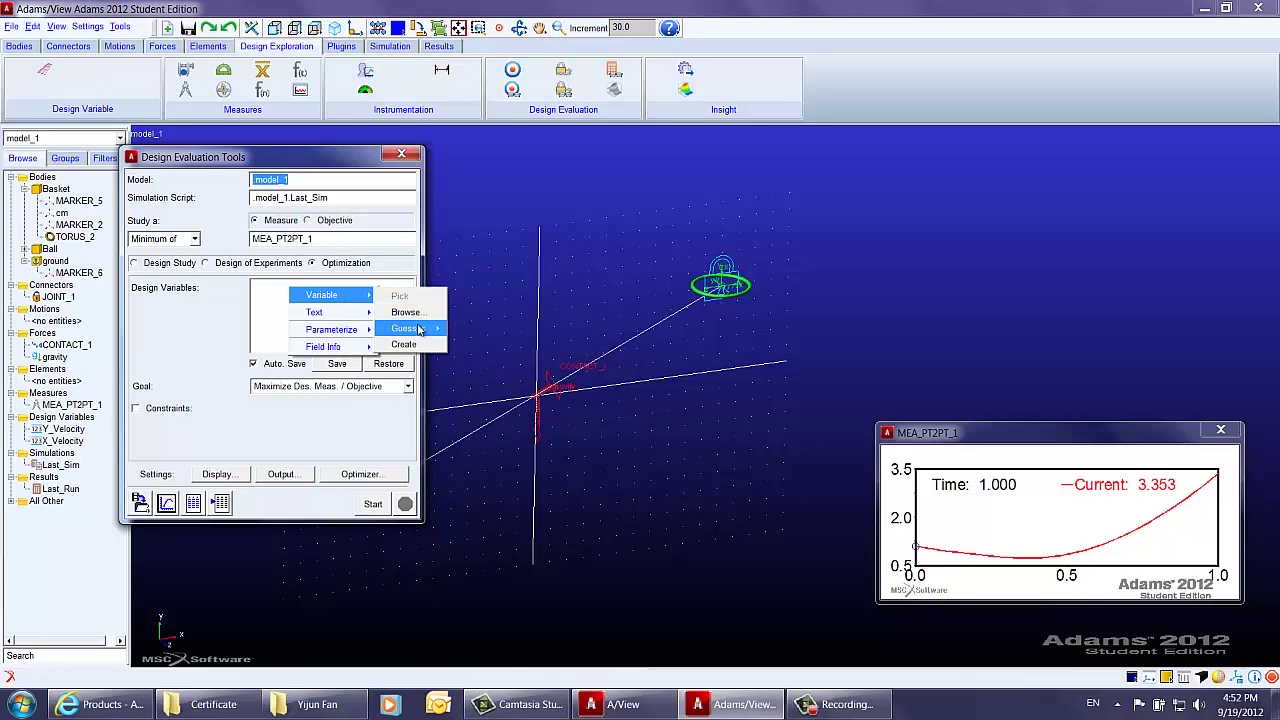
{"action": "mouse_move", "coordinate": [437, 330]}
{"action": "left_click", "coordinate": [485, 345]}
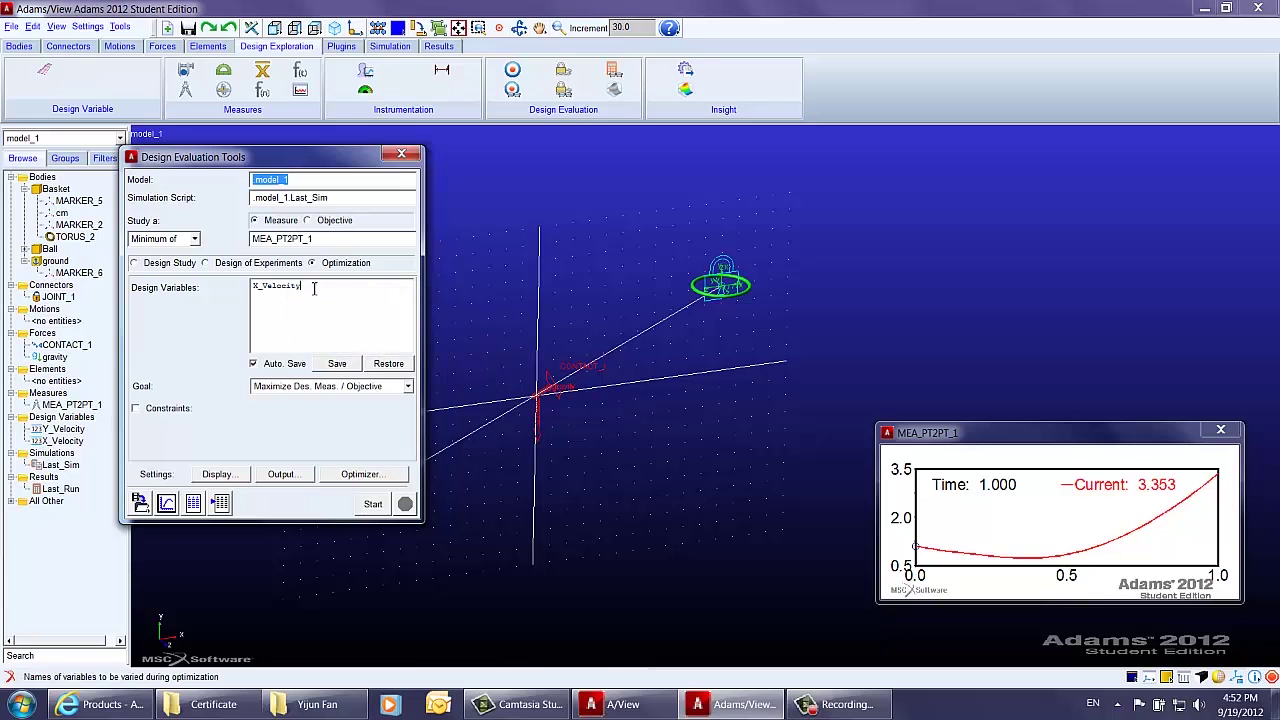
Step: Add Y_Velocity to the optimization's design variables and set the goal to minimize the design measure
{"action": "right_click", "coordinate": [313, 287]}
{"action": "mouse_move", "coordinate": [345, 296]}
{"action": "mouse_move", "coordinate": [477, 330]}
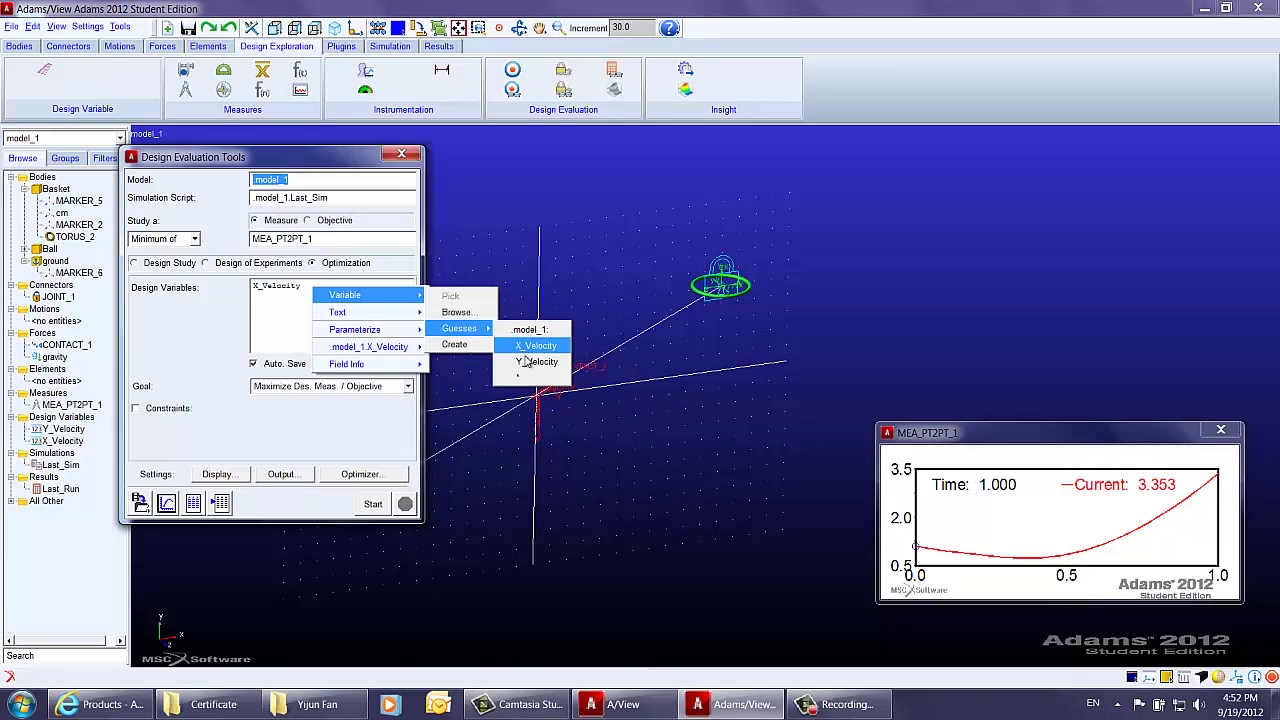
{"action": "left_click", "coordinate": [527, 362]}
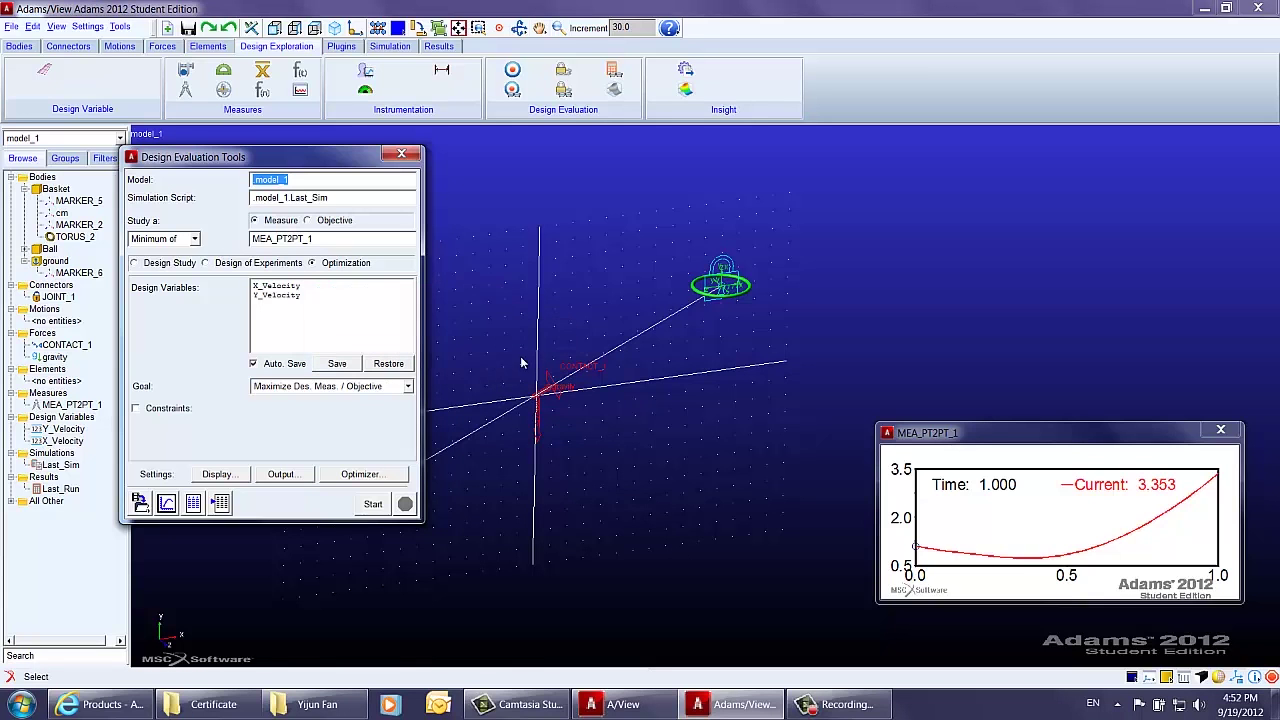
{"action": "left_click", "coordinate": [300, 391]}
{"action": "left_click", "coordinate": [310, 409]}
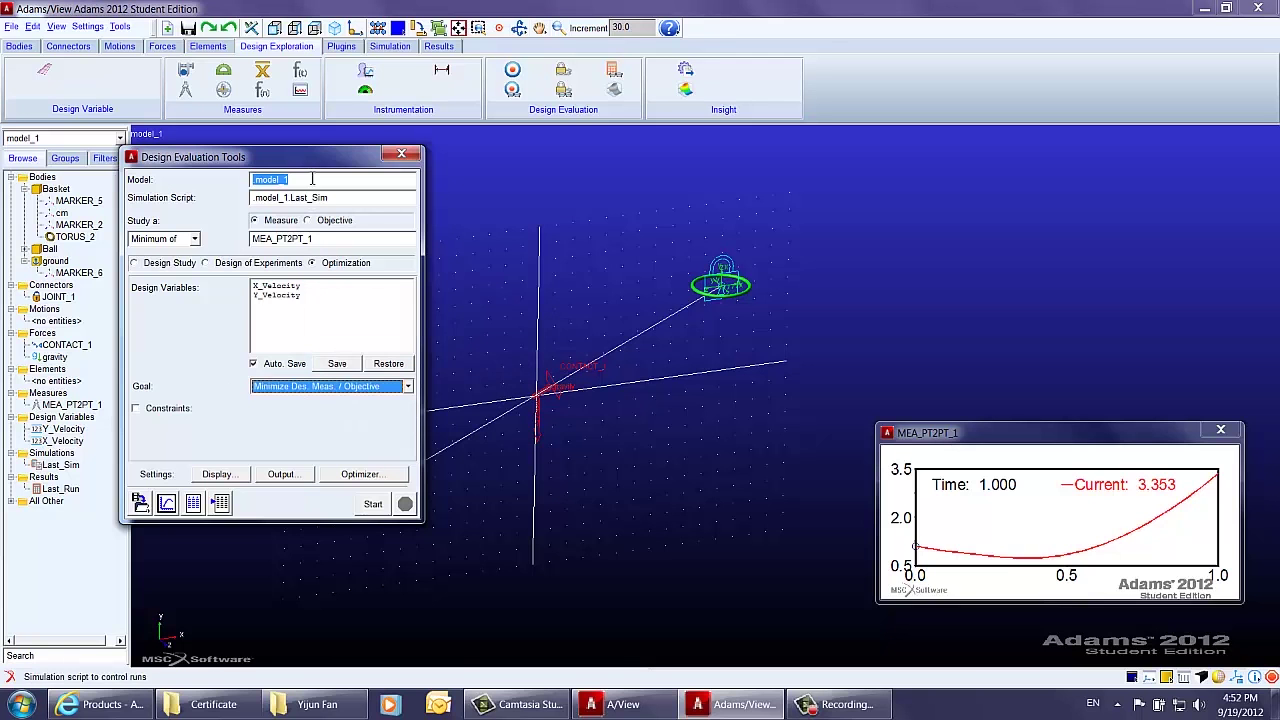
Step: Run the optimization, dismiss its completion message, and display the Optimization_Results table in the information window
{"action": "left_click_drag", "start_coordinate": [312, 157], "coordinate": [228, 141]}
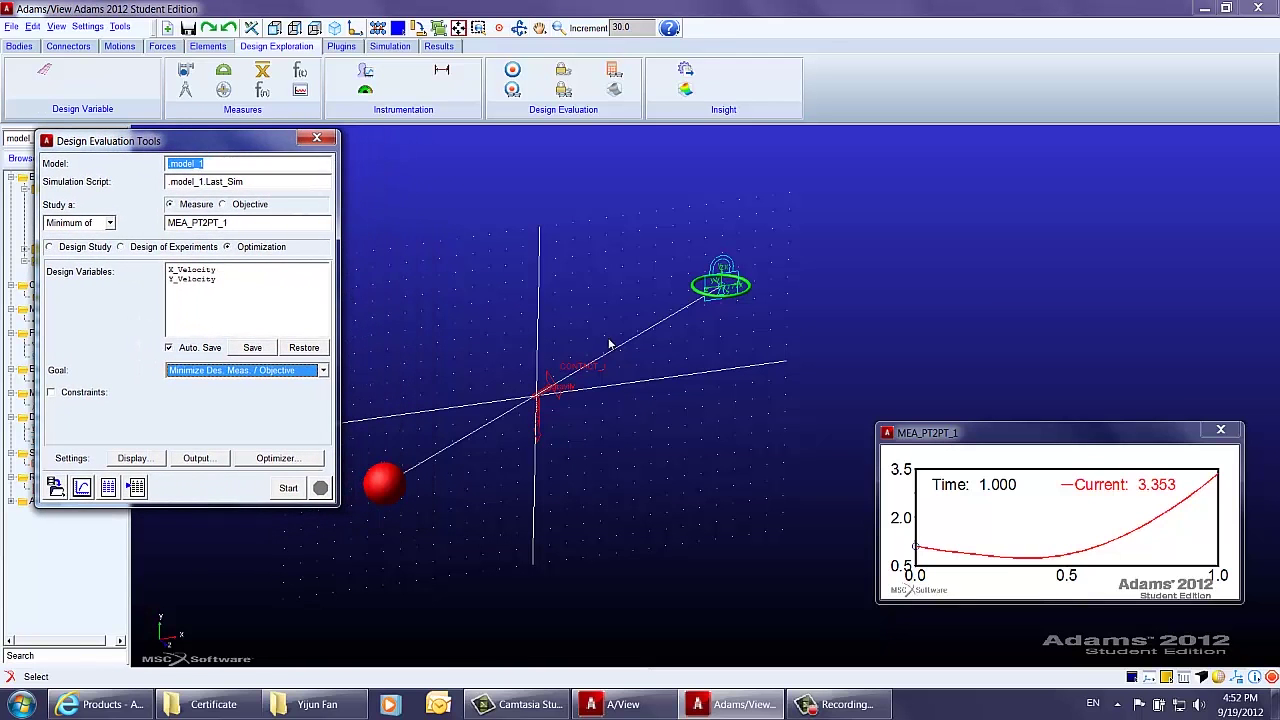
{"action": "left_click", "coordinate": [287, 489]}
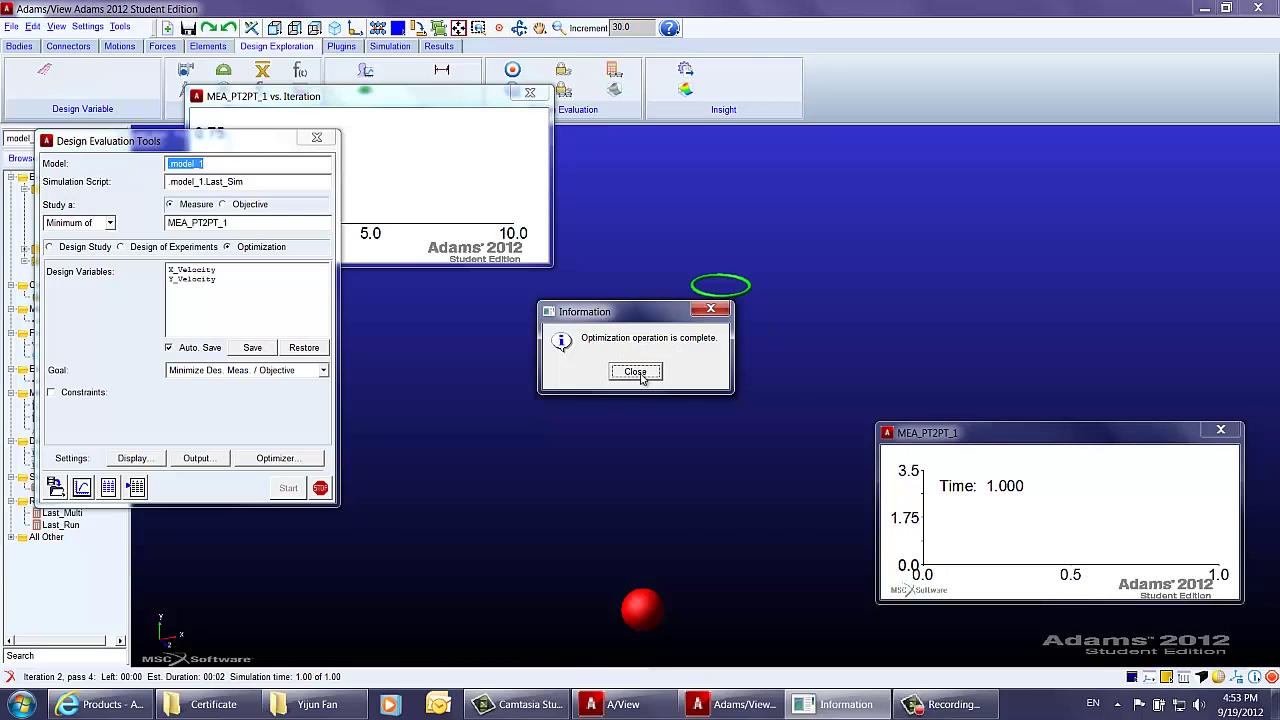
{"action": "left_click", "coordinate": [636, 372]}
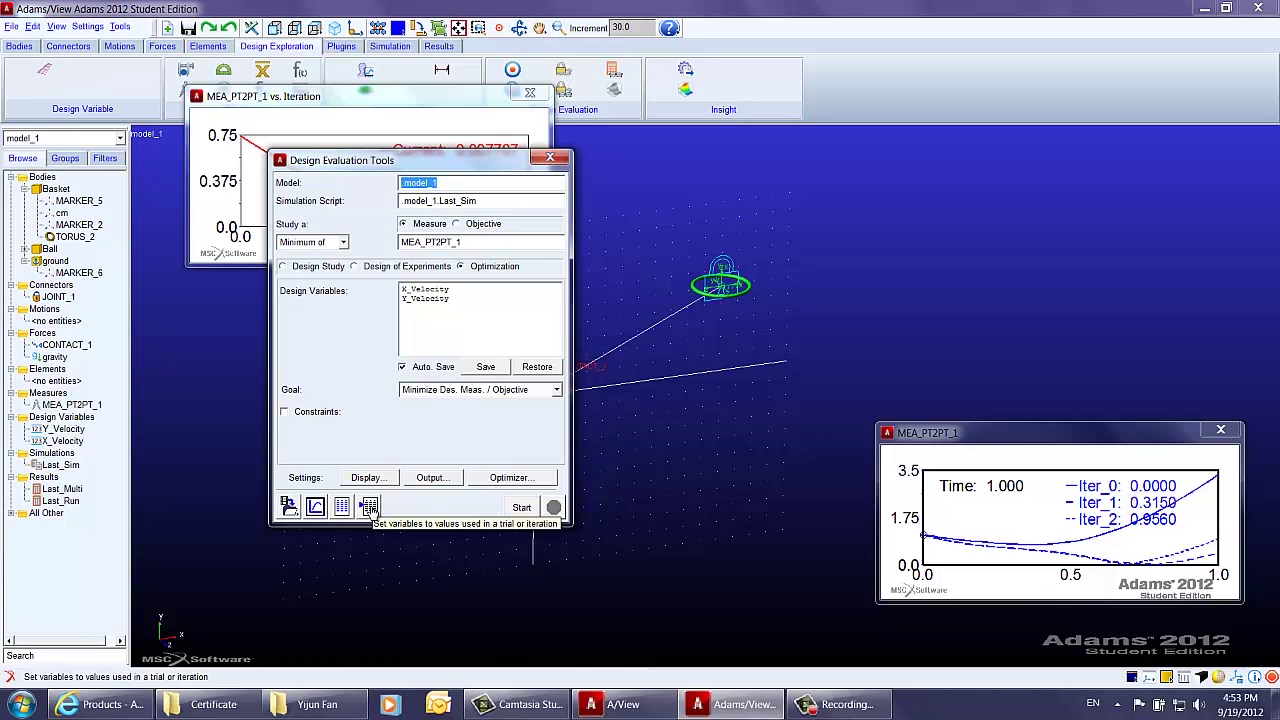
{"action": "left_click", "coordinate": [342, 507]}
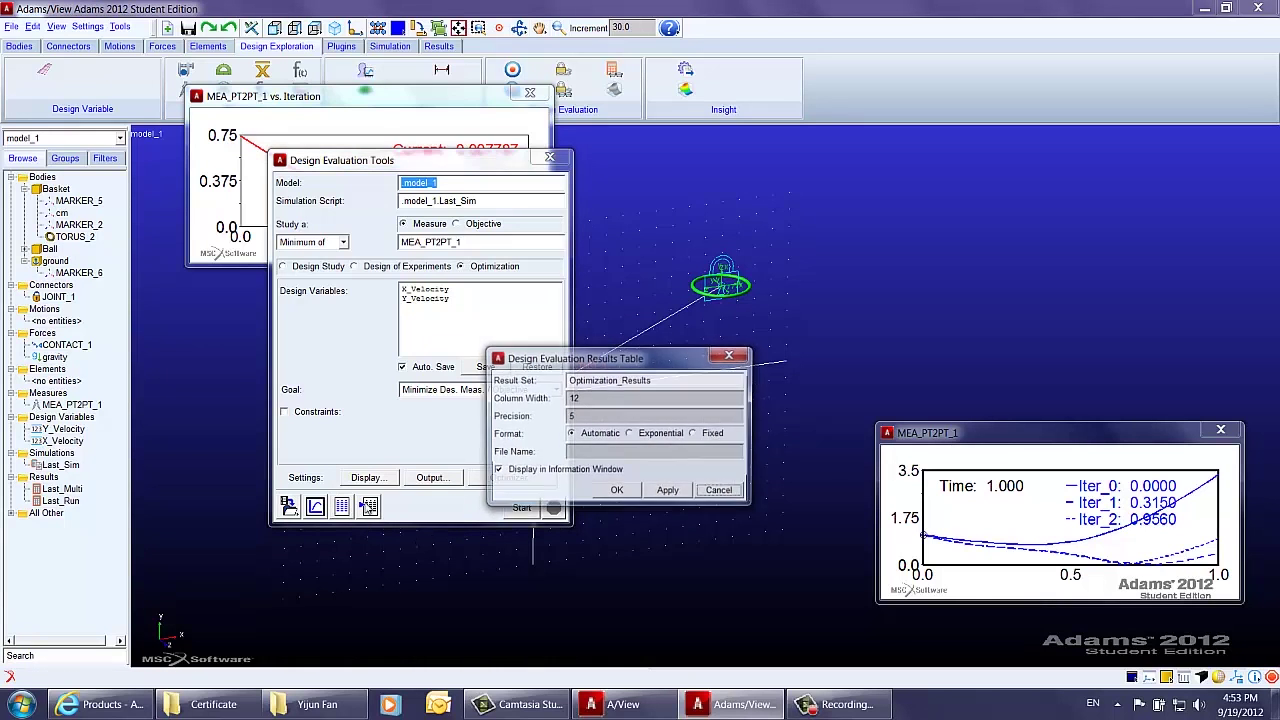
{"action": "left_click", "coordinate": [619, 492]}
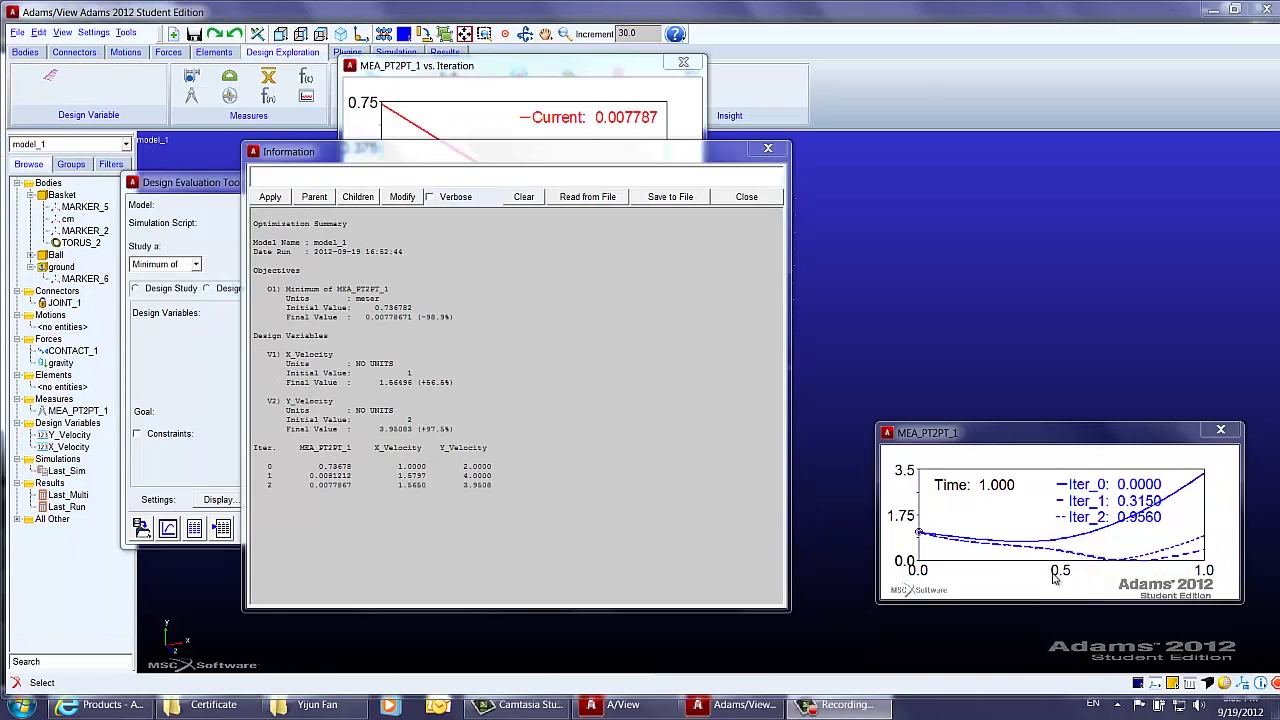
Step: Transfer the MEA_PT2PT_1 strip chart to a full plot and zoom in on the curves between about 0.55 and 0.85 s
{"action": "right_click", "coordinate": [1008, 503]}
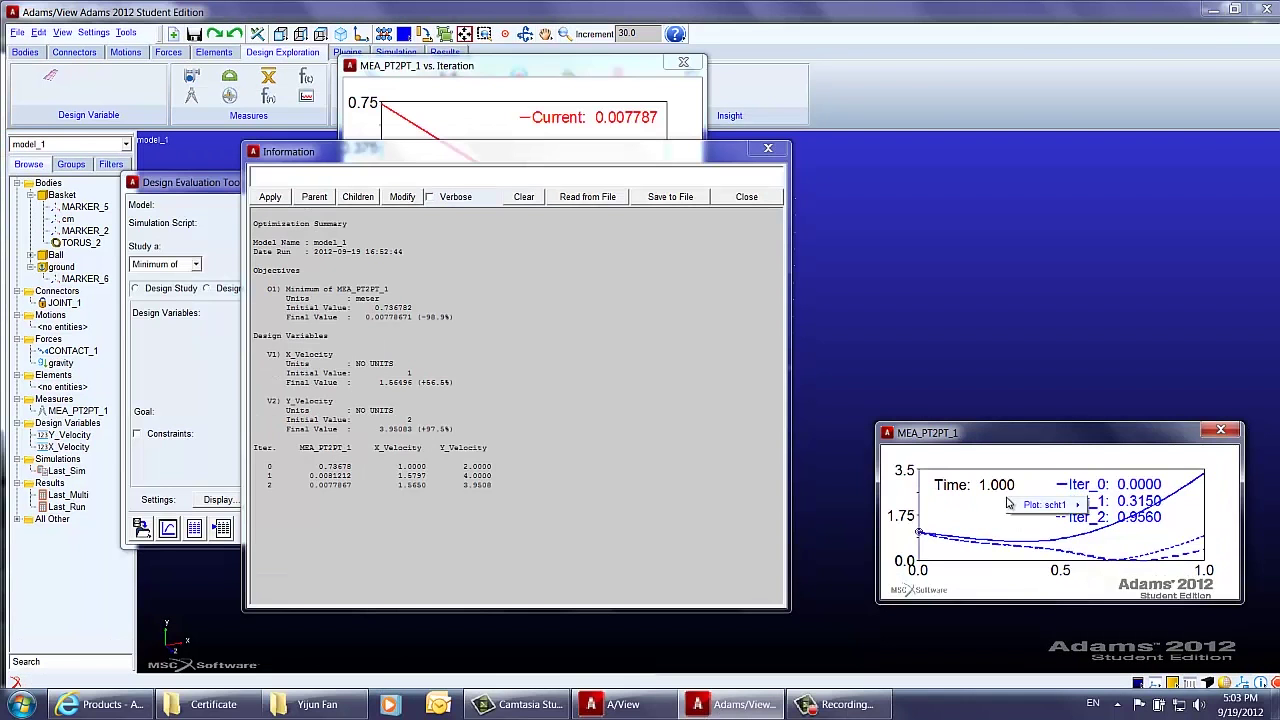
{"action": "mouse_move", "coordinate": [1050, 505]}
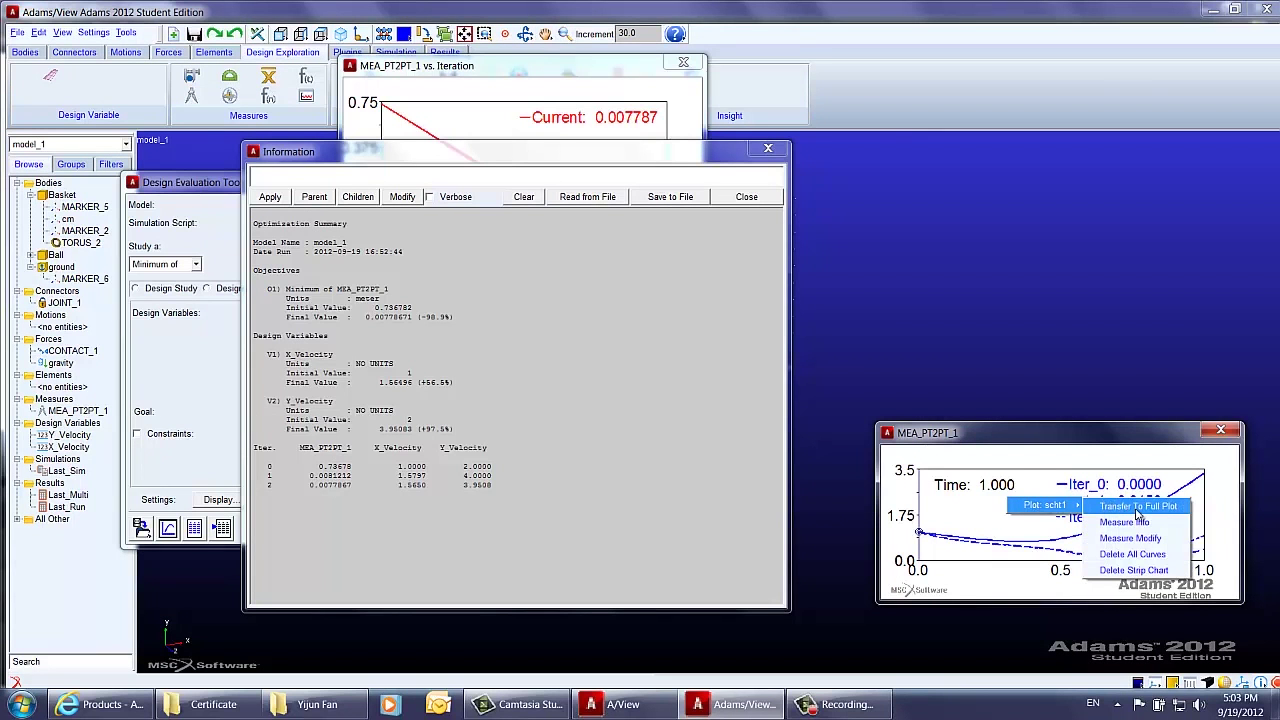
{"action": "left_click", "coordinate": [1137, 508]}
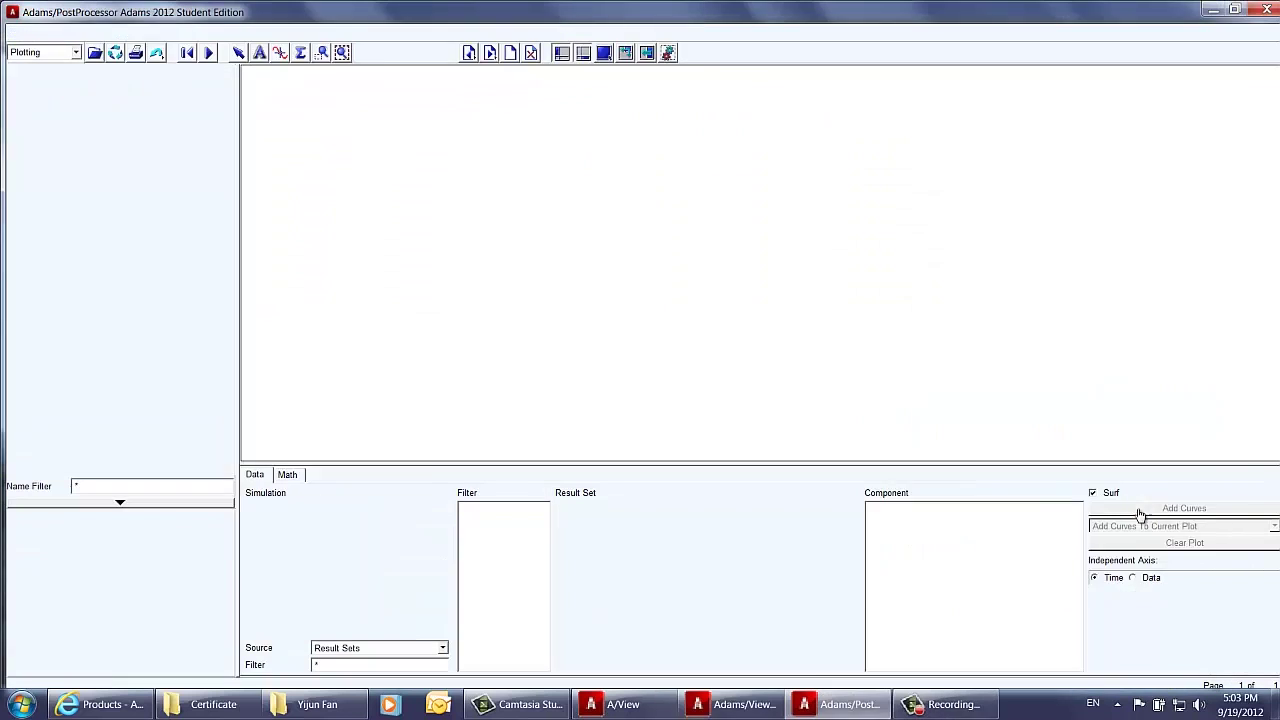
{"action": "left_click", "coordinate": [322, 52]}
{"action": "left_click_drag", "start_coordinate": [870, 357], "coordinate": [1108, 431]}
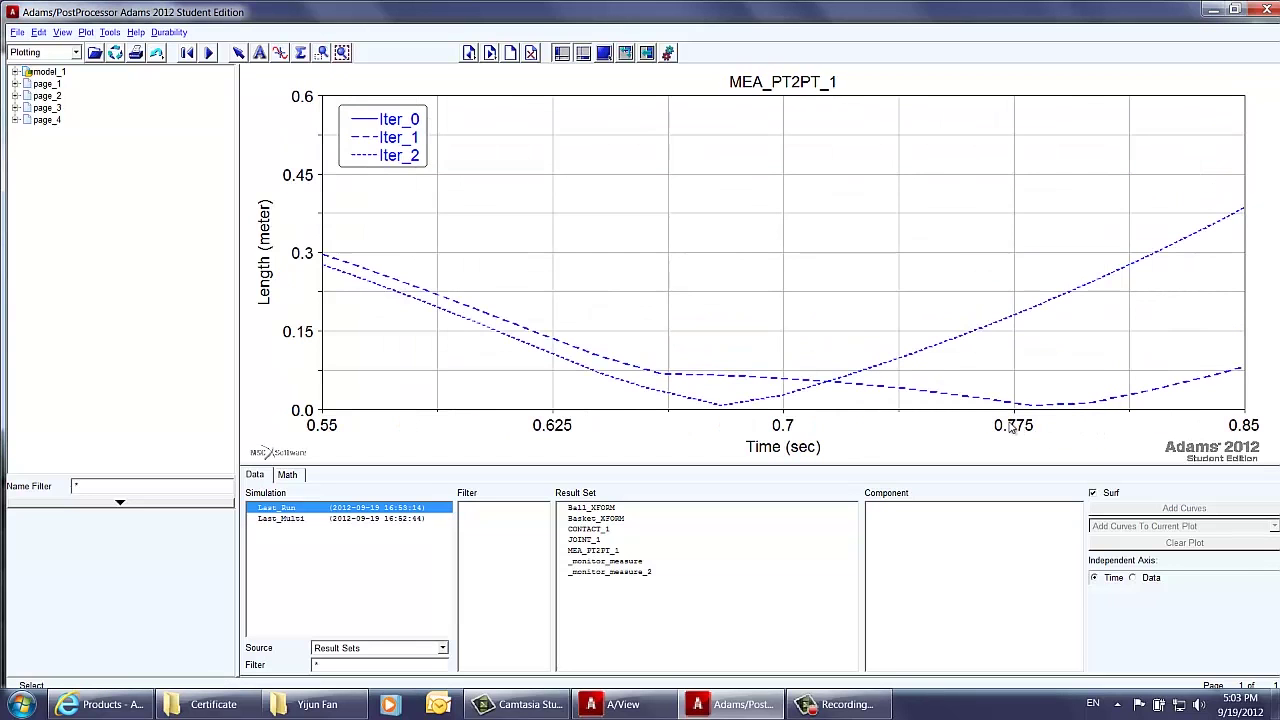